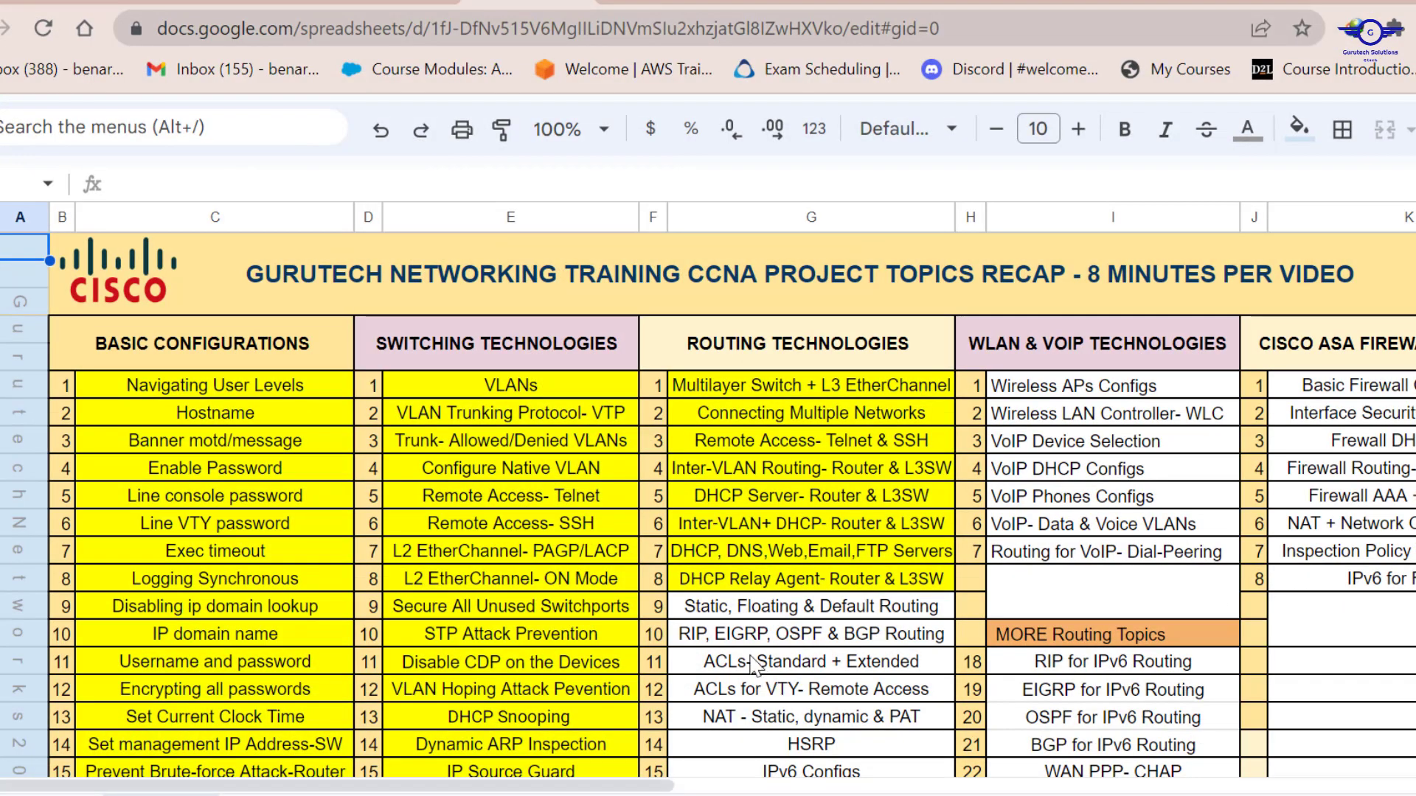
click(708, 606)
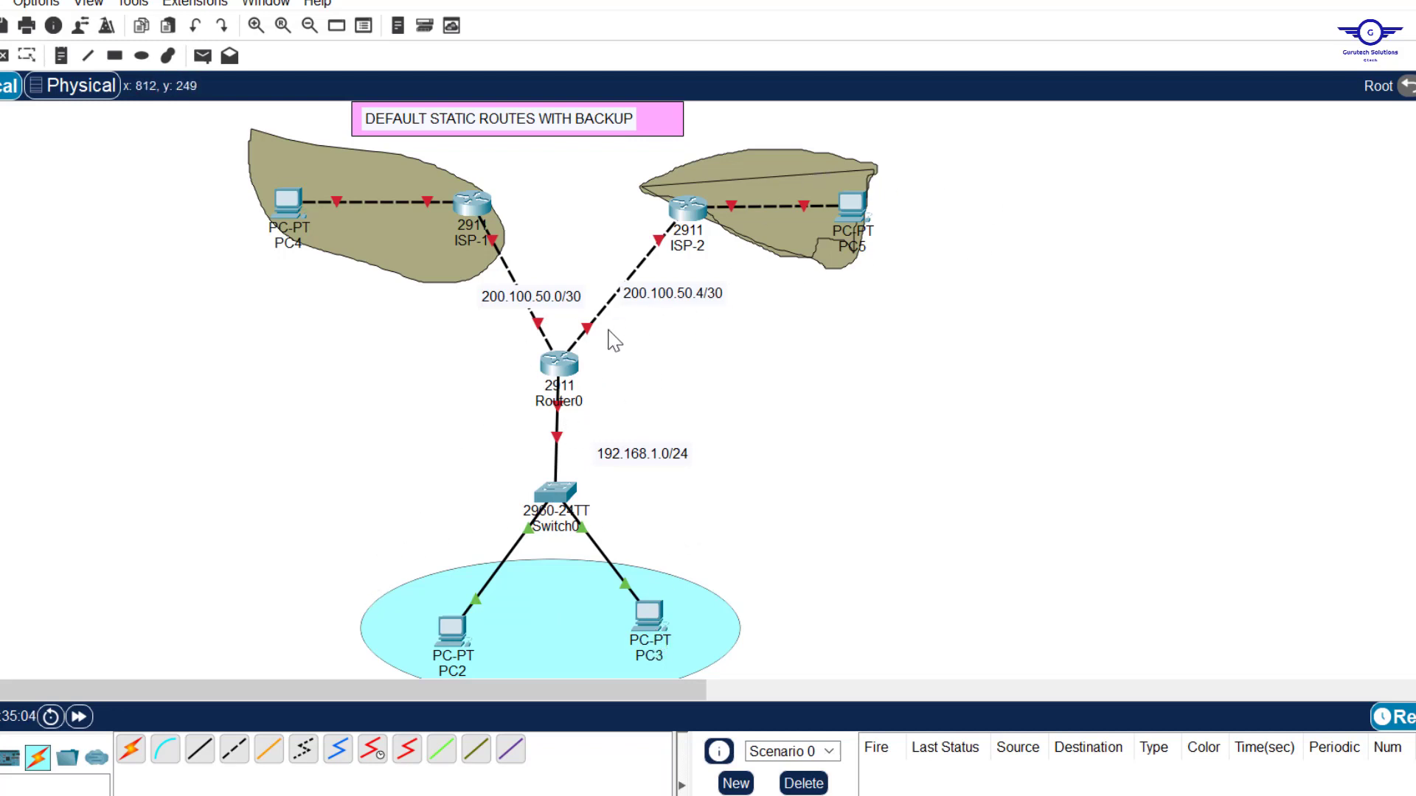
drag(485, 348, 637, 393)
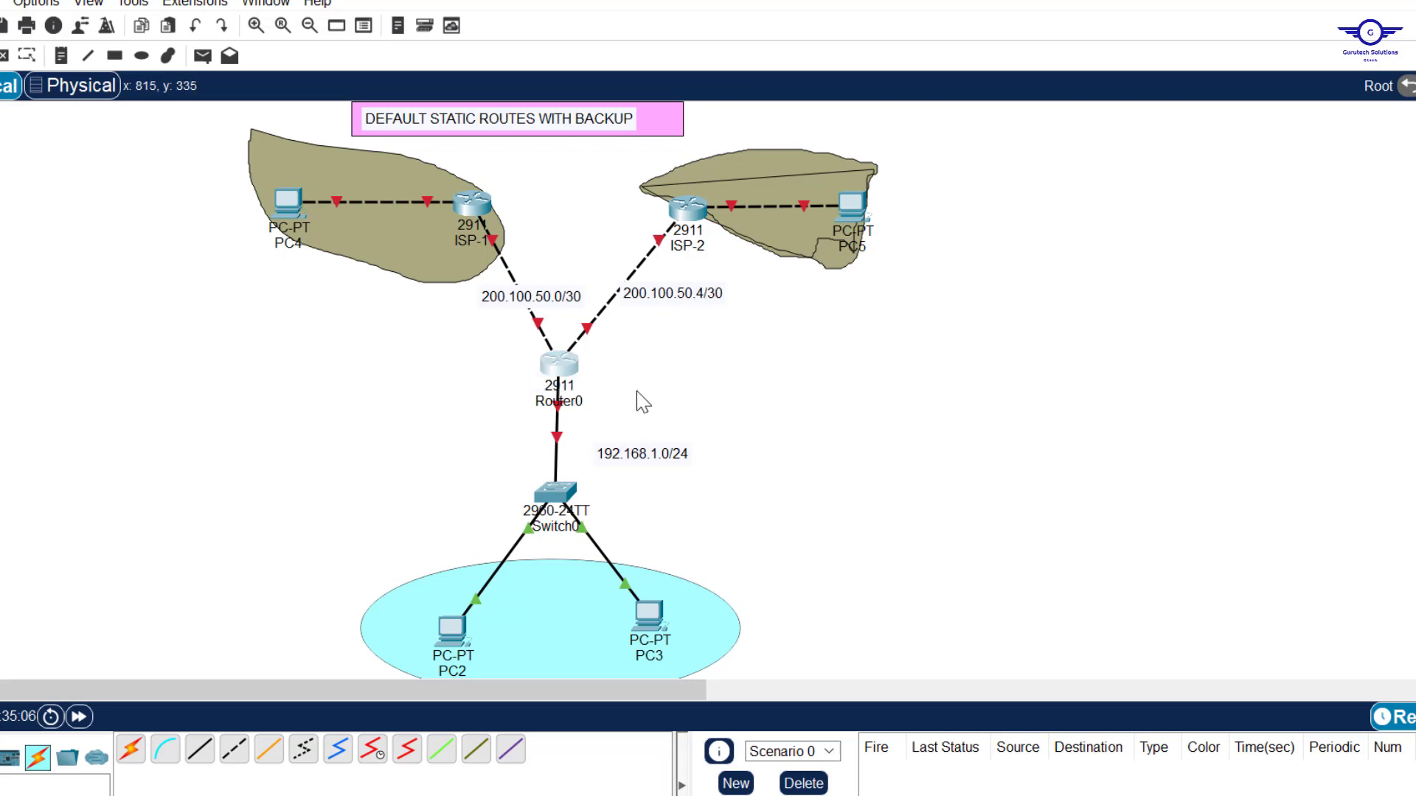
click(442, 405)
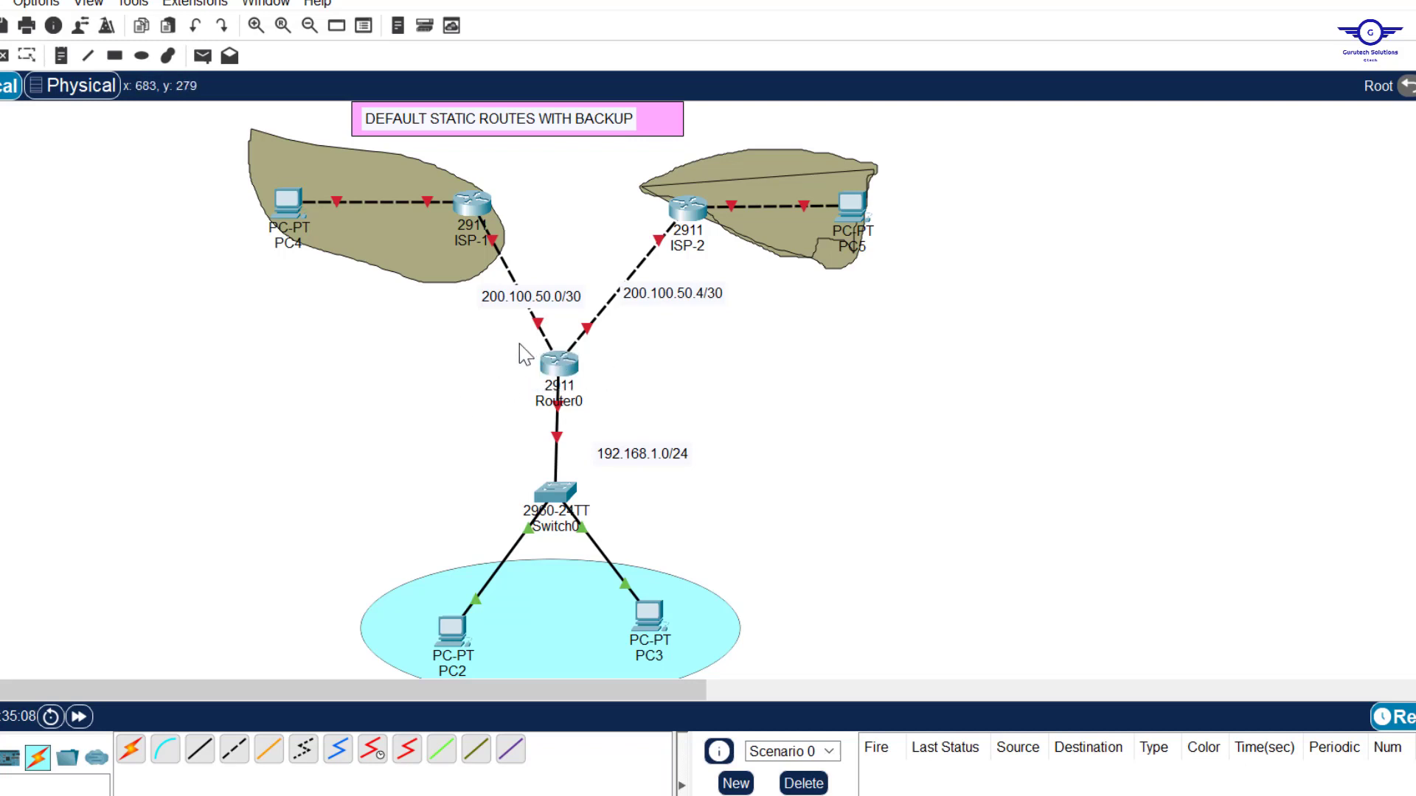
drag(488, 342, 645, 401)
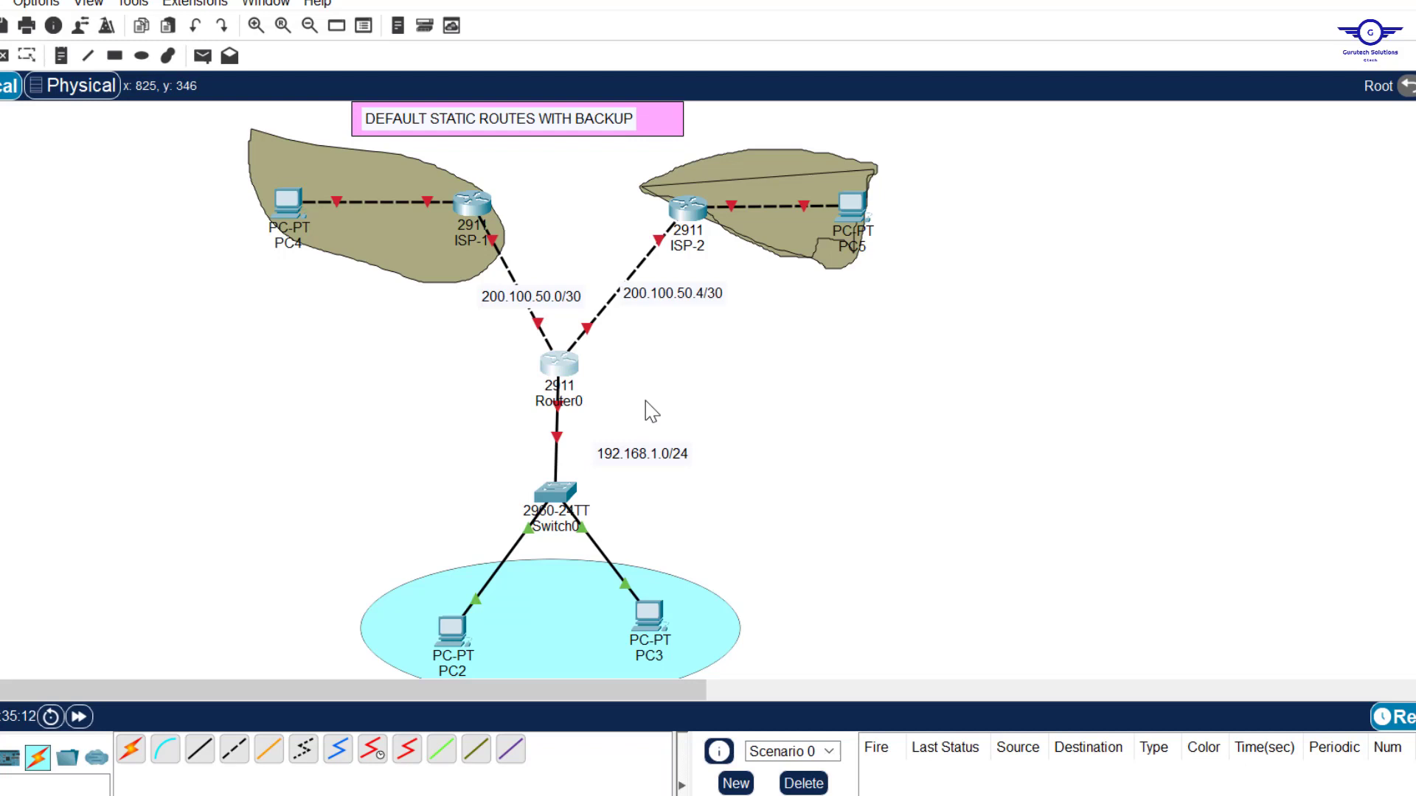
click(792, 441)
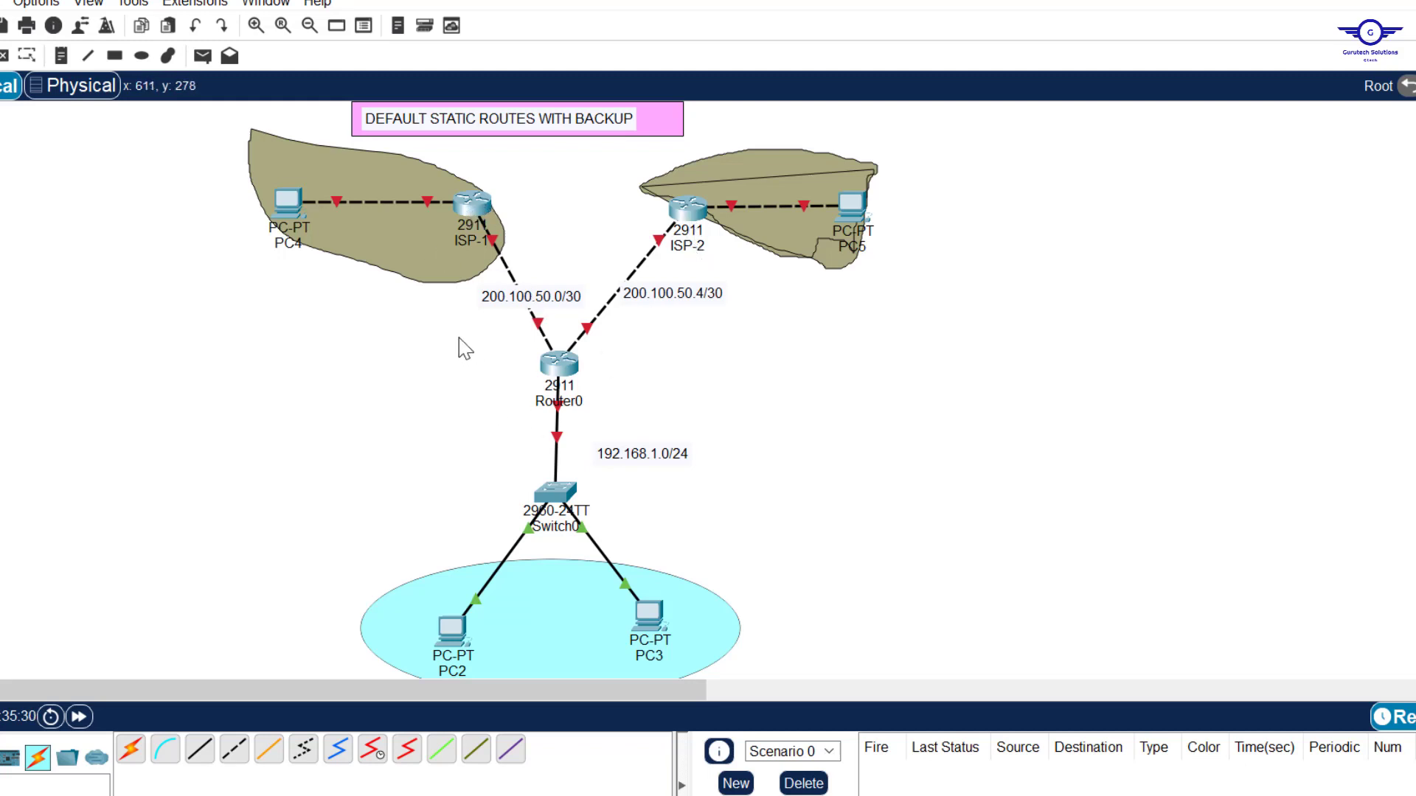
drag(450, 308, 699, 336)
click(787, 386)
- Review the default static route steps in config-guide.txt in Notepad alongside the LAN and ISP sections of the Packet Tracer topology
key(alt+Tab)
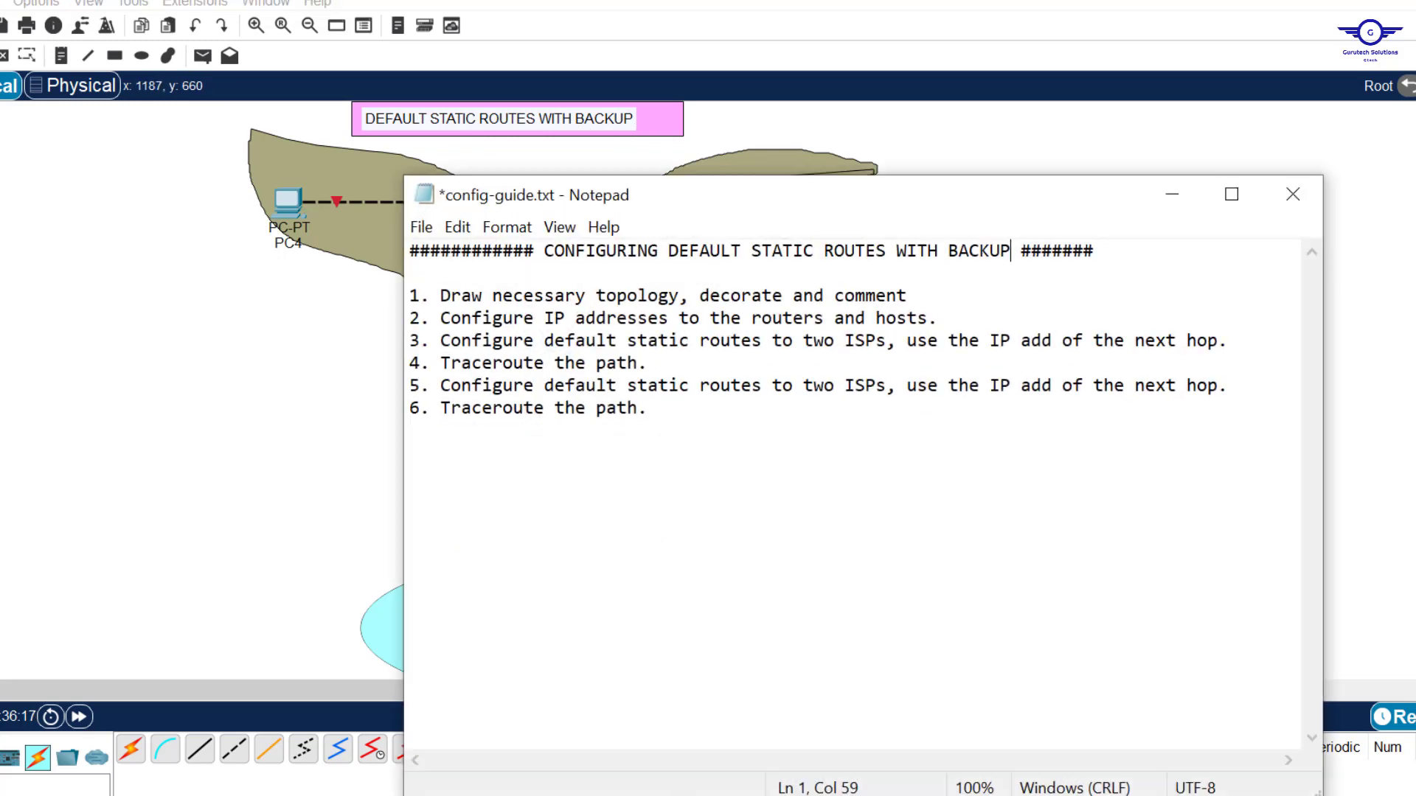
drag(844, 214, 762, 355)
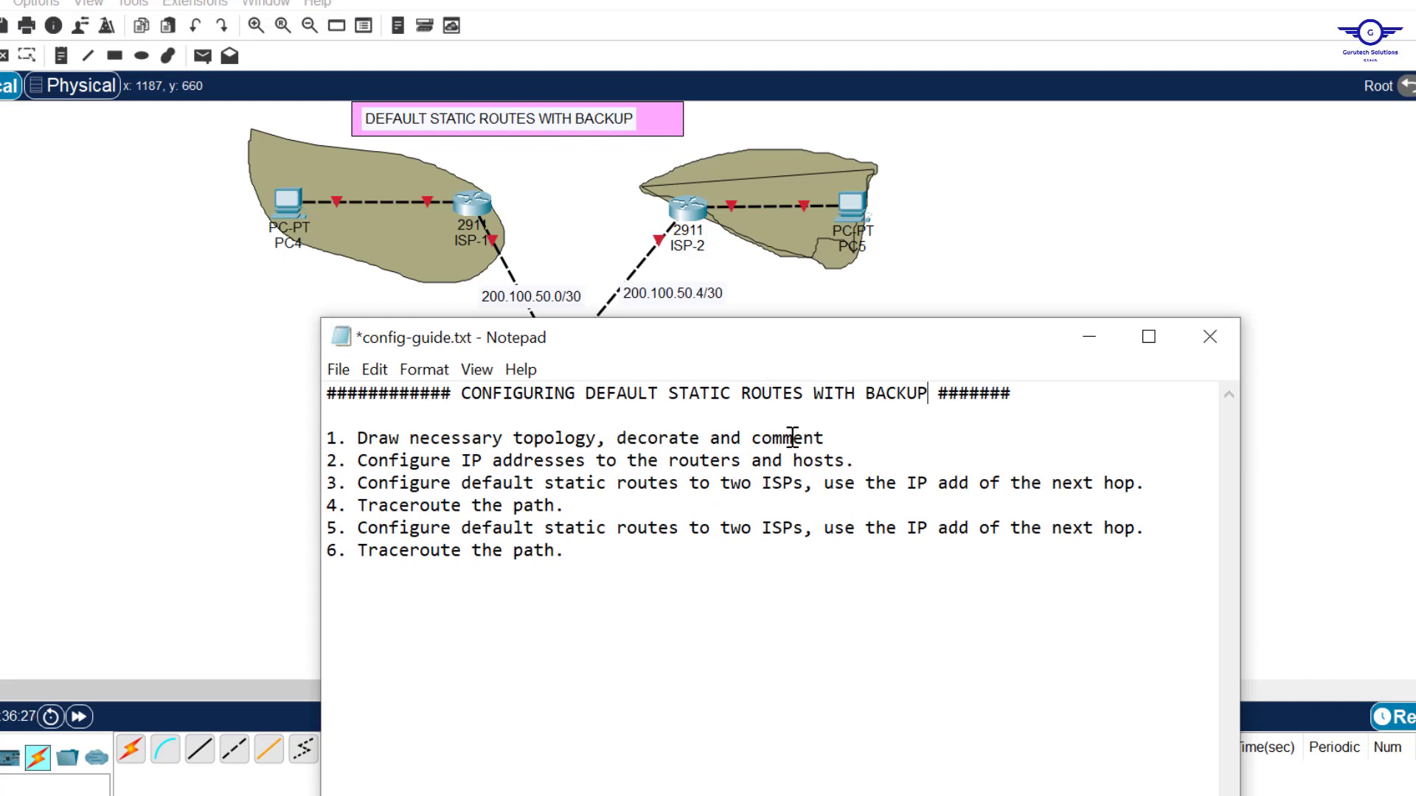
click(1013, 279)
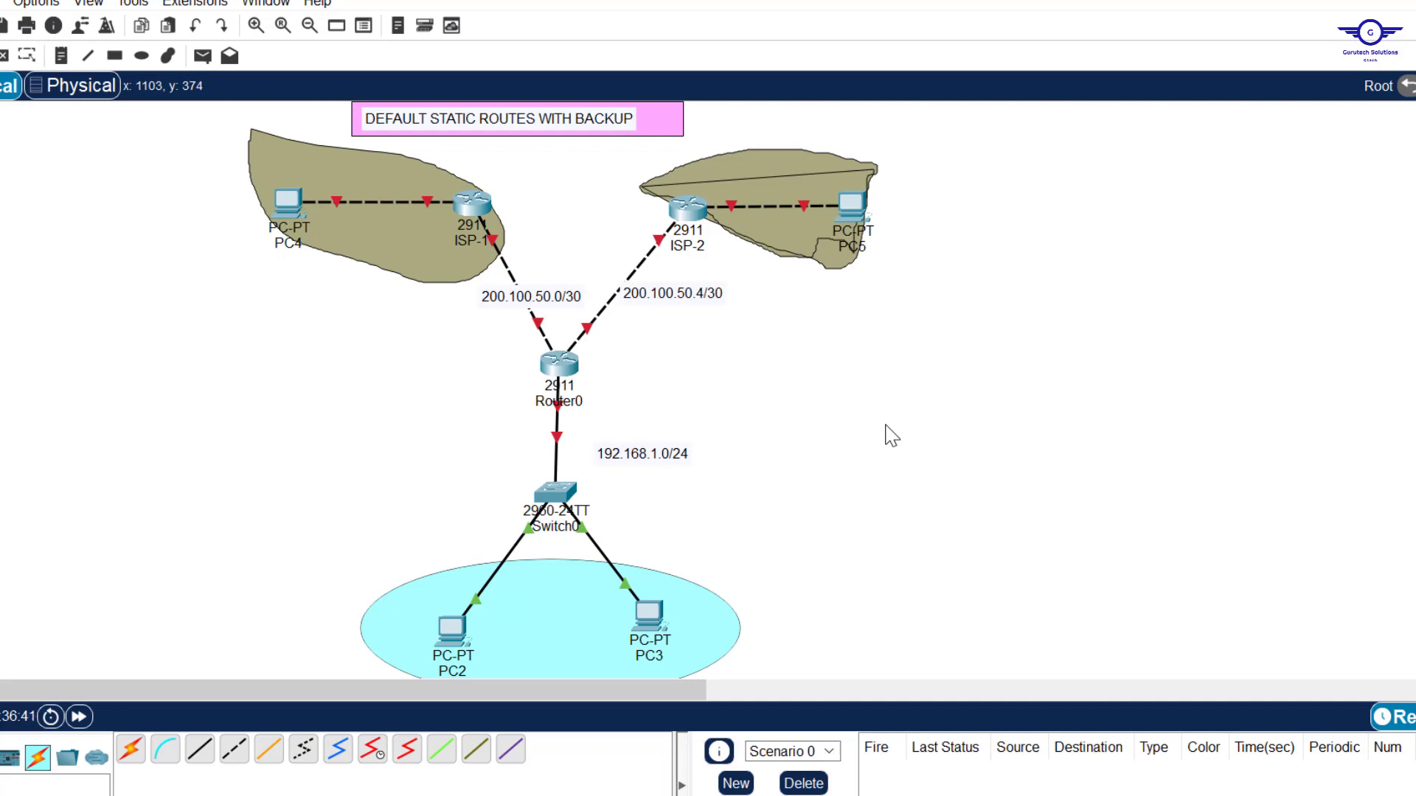
drag(326, 478, 867, 651)
click(383, 347)
drag(144, 190, 427, 247)
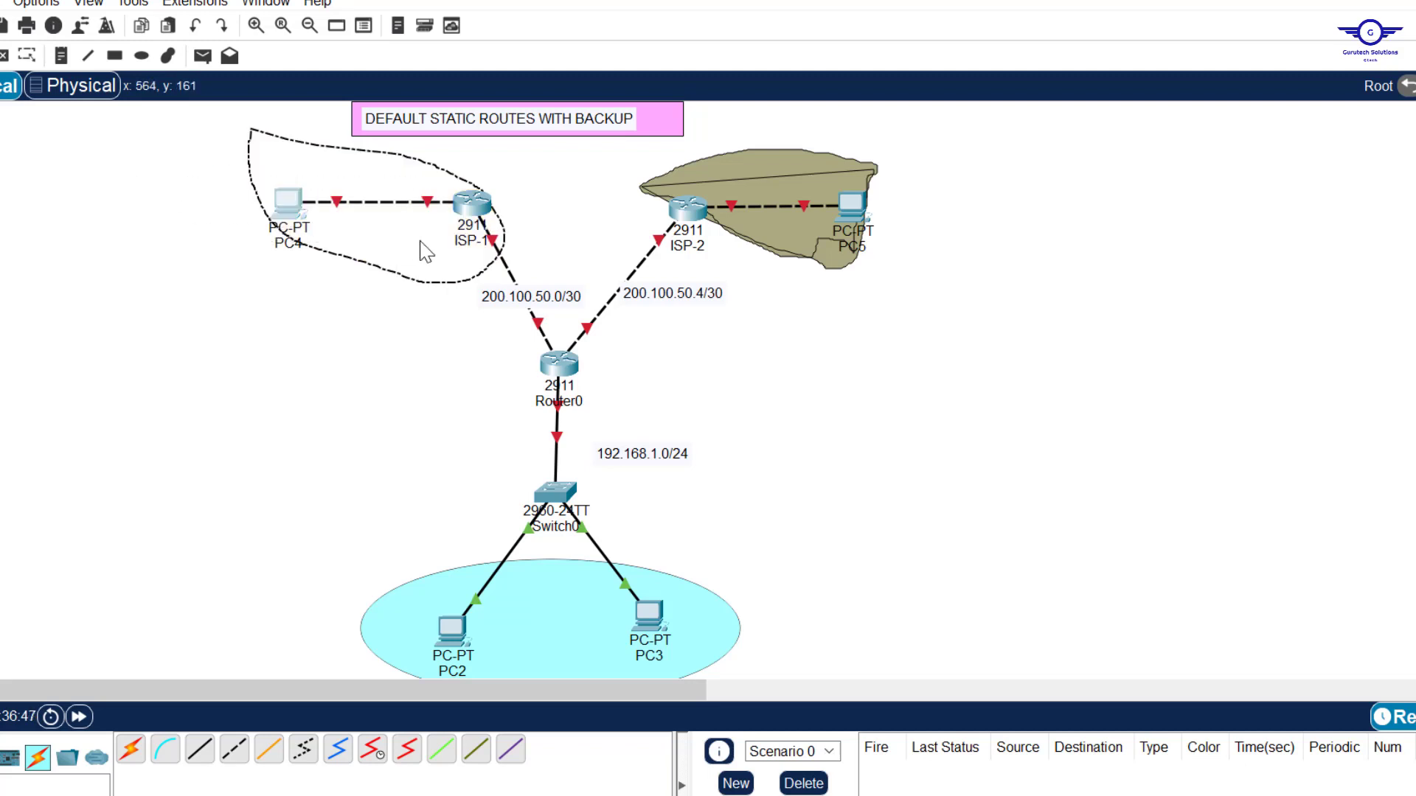
drag(989, 212, 778, 214)
click(1150, 340)
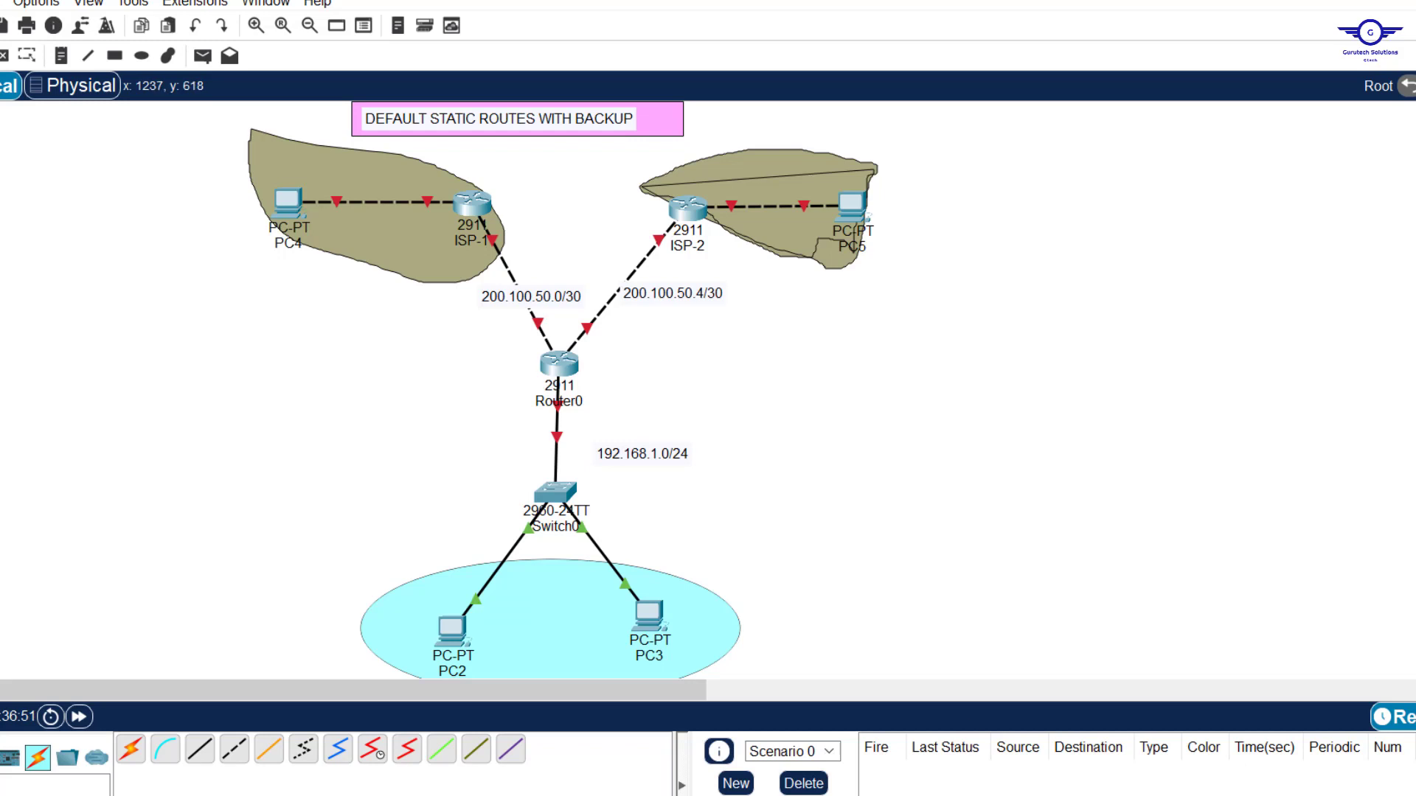
key(alt+Tab)
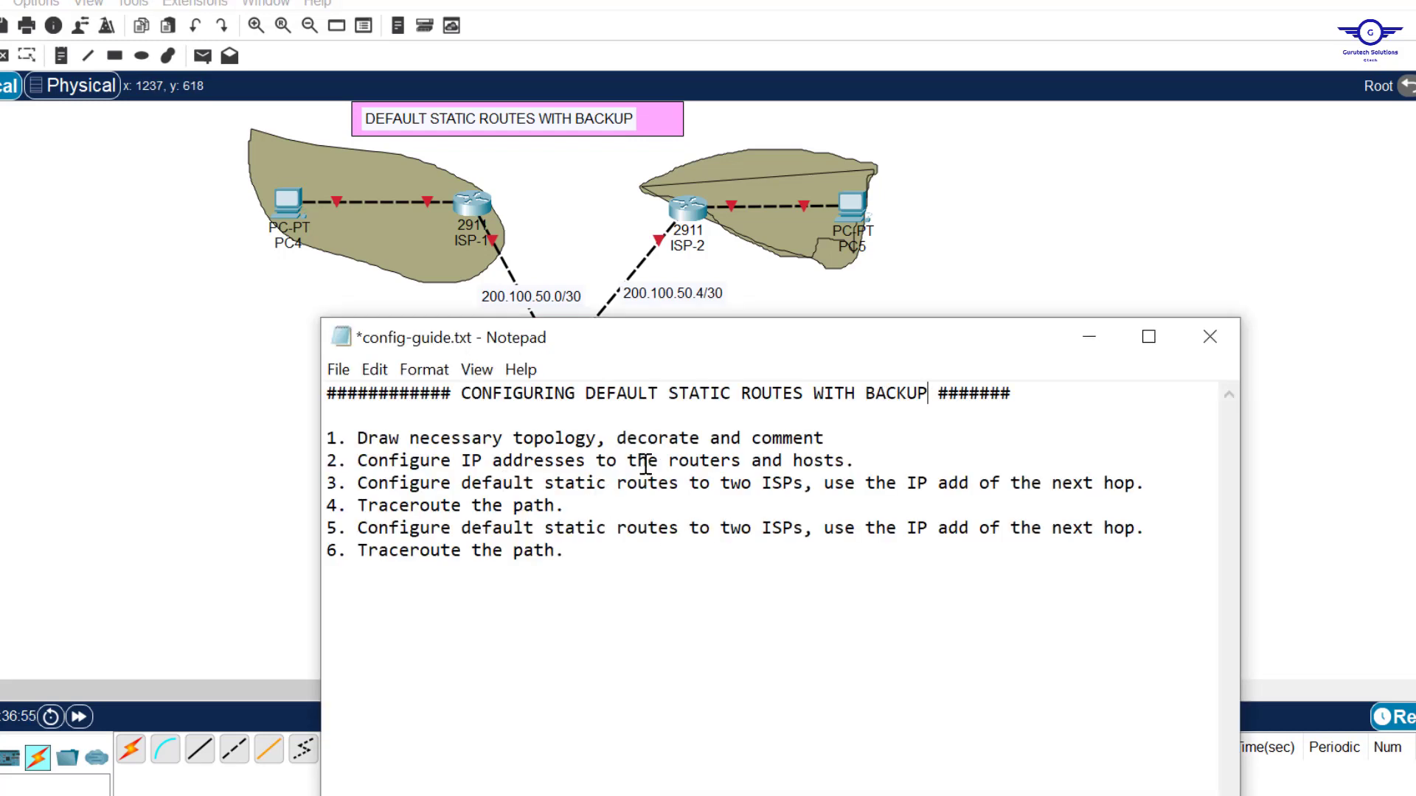
click(1131, 223)
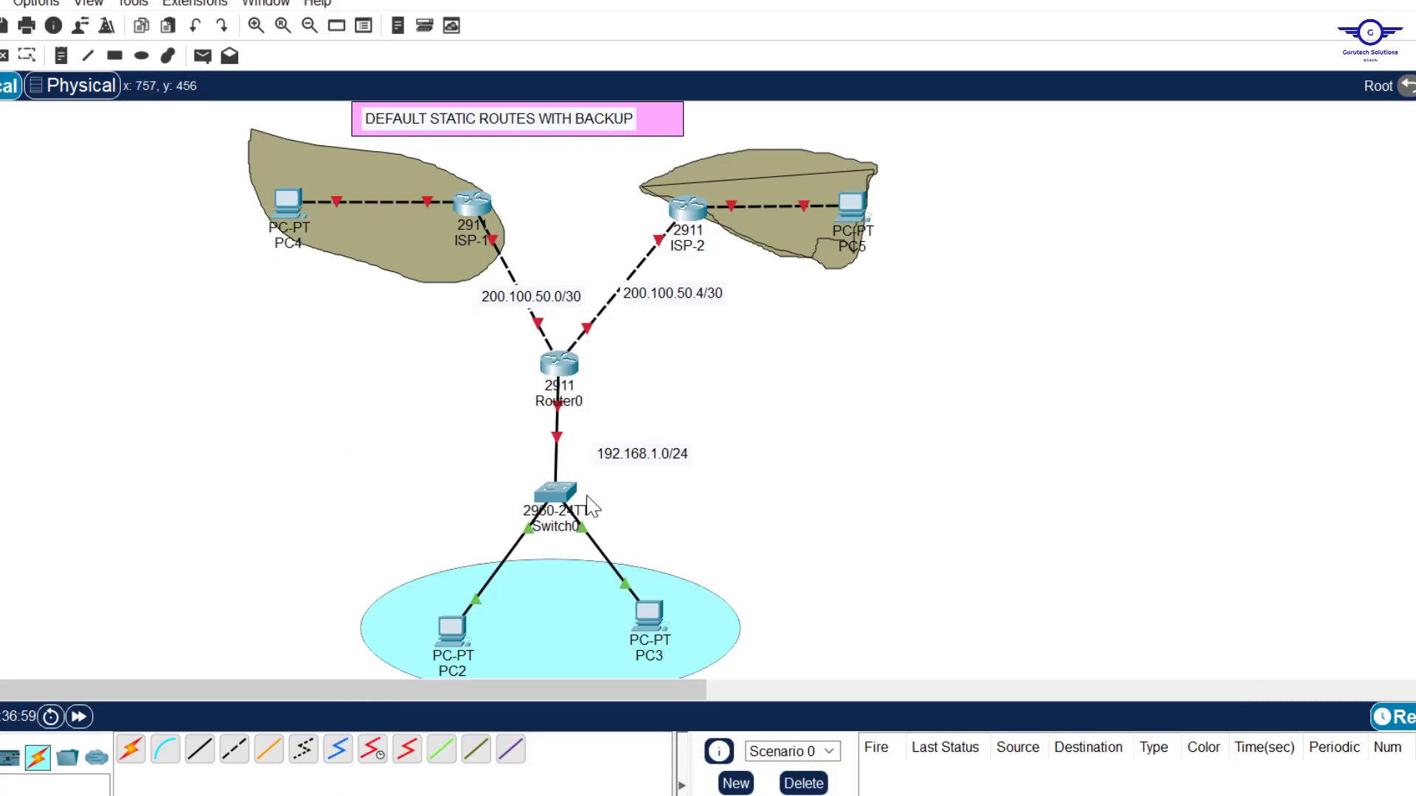
- Check the IPv4 address in PC2's IP configuration
click(453, 628)
click(564, 206)
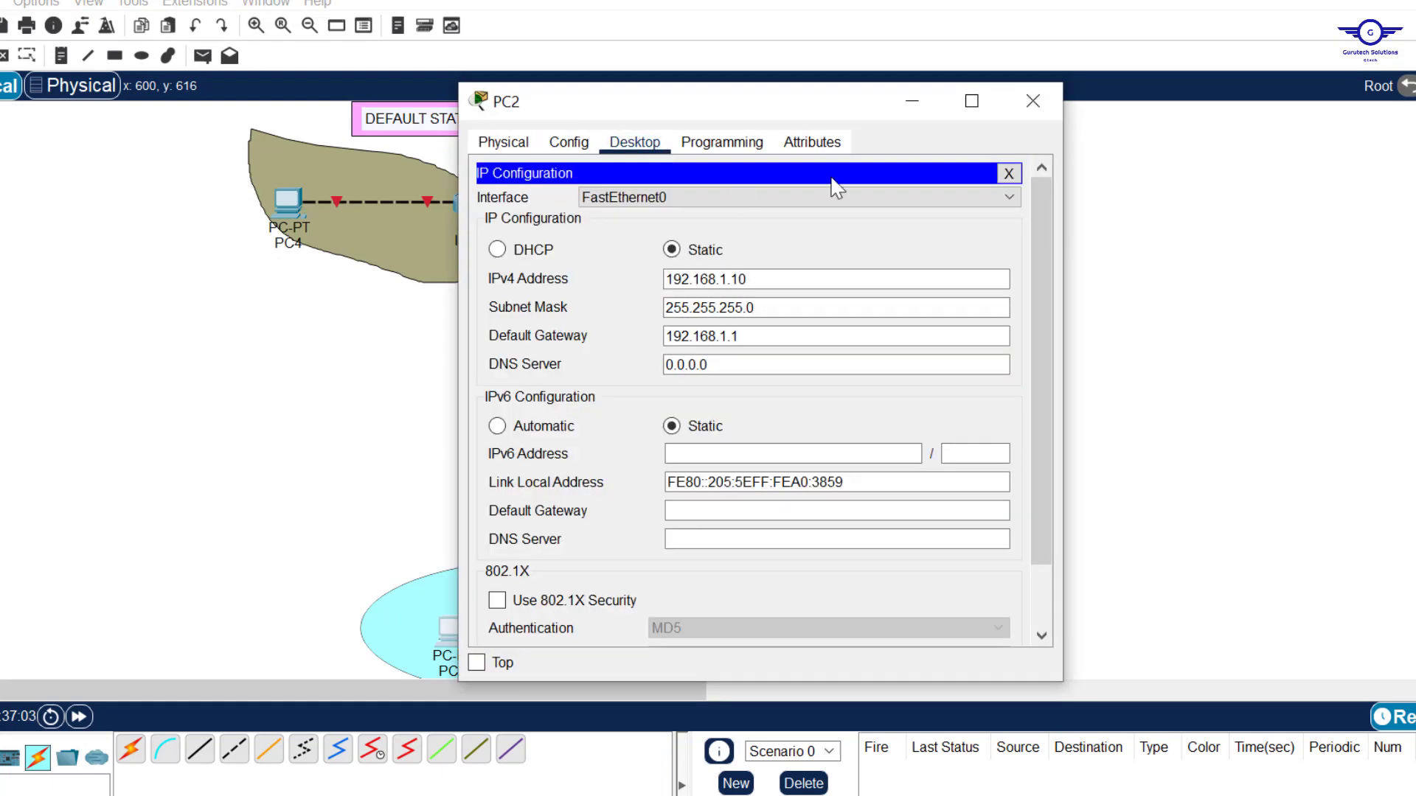
drag(752, 280, 547, 246)
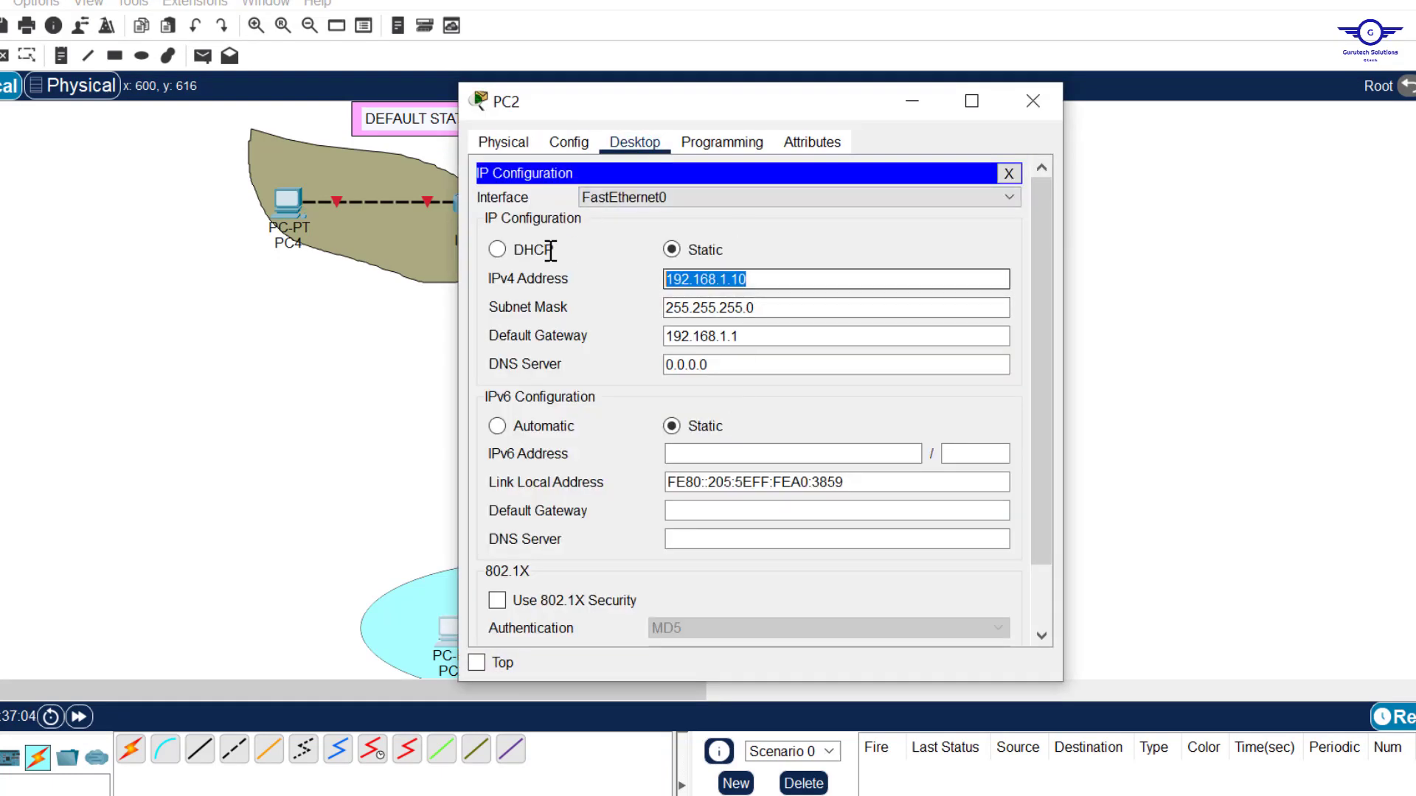
click(1030, 98)
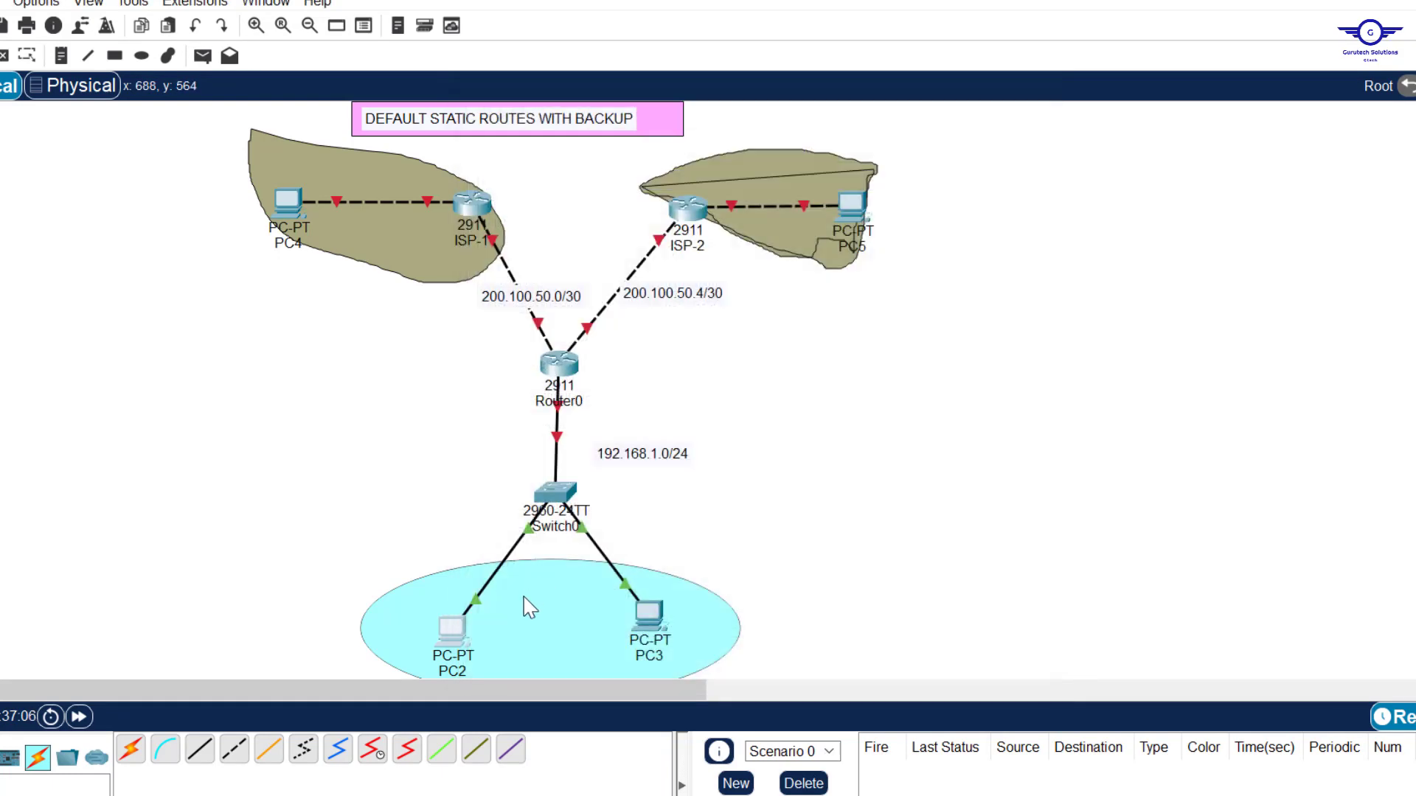
- Check the default gateway in PC3's IP configuration
click(649, 616)
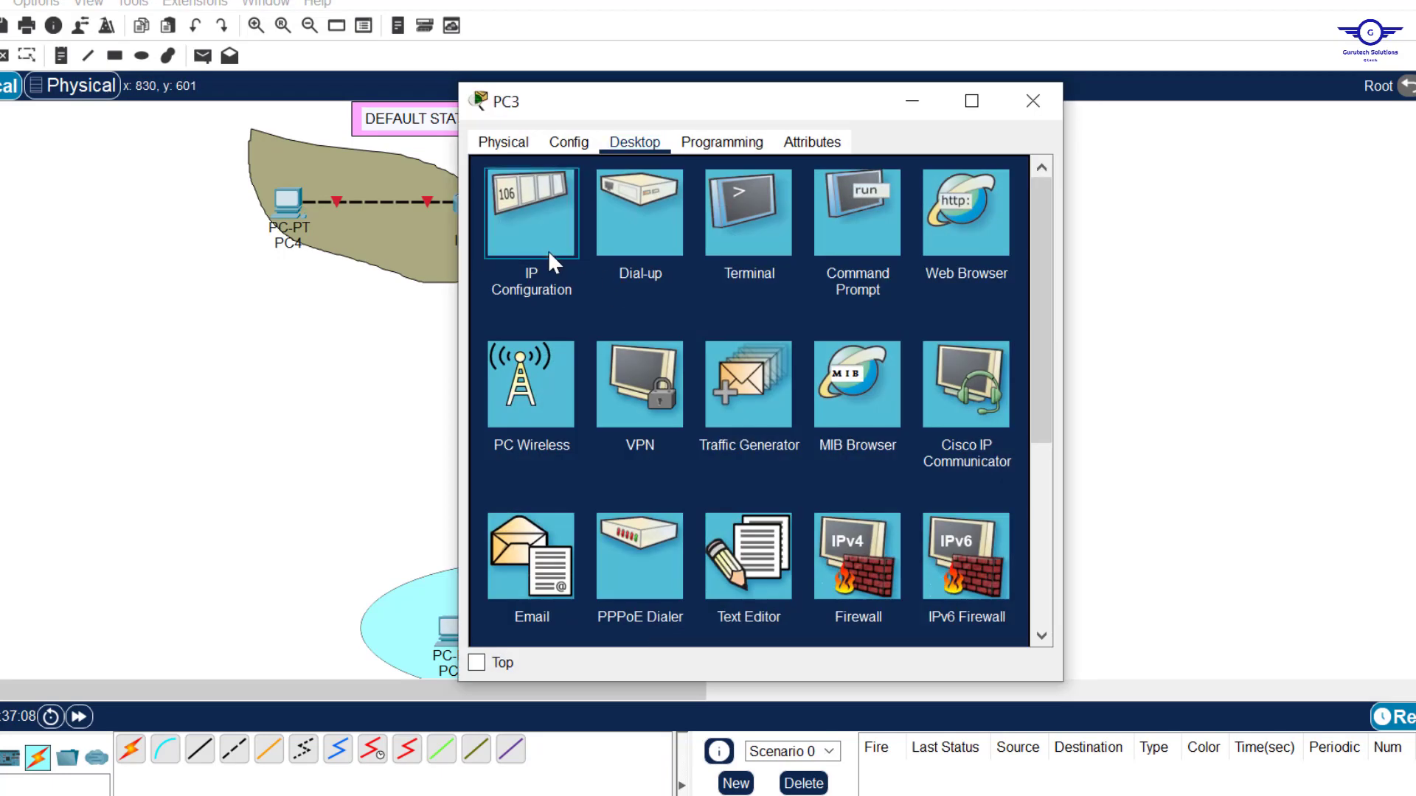
click(548, 250)
click(708, 336)
drag(732, 338, 544, 317)
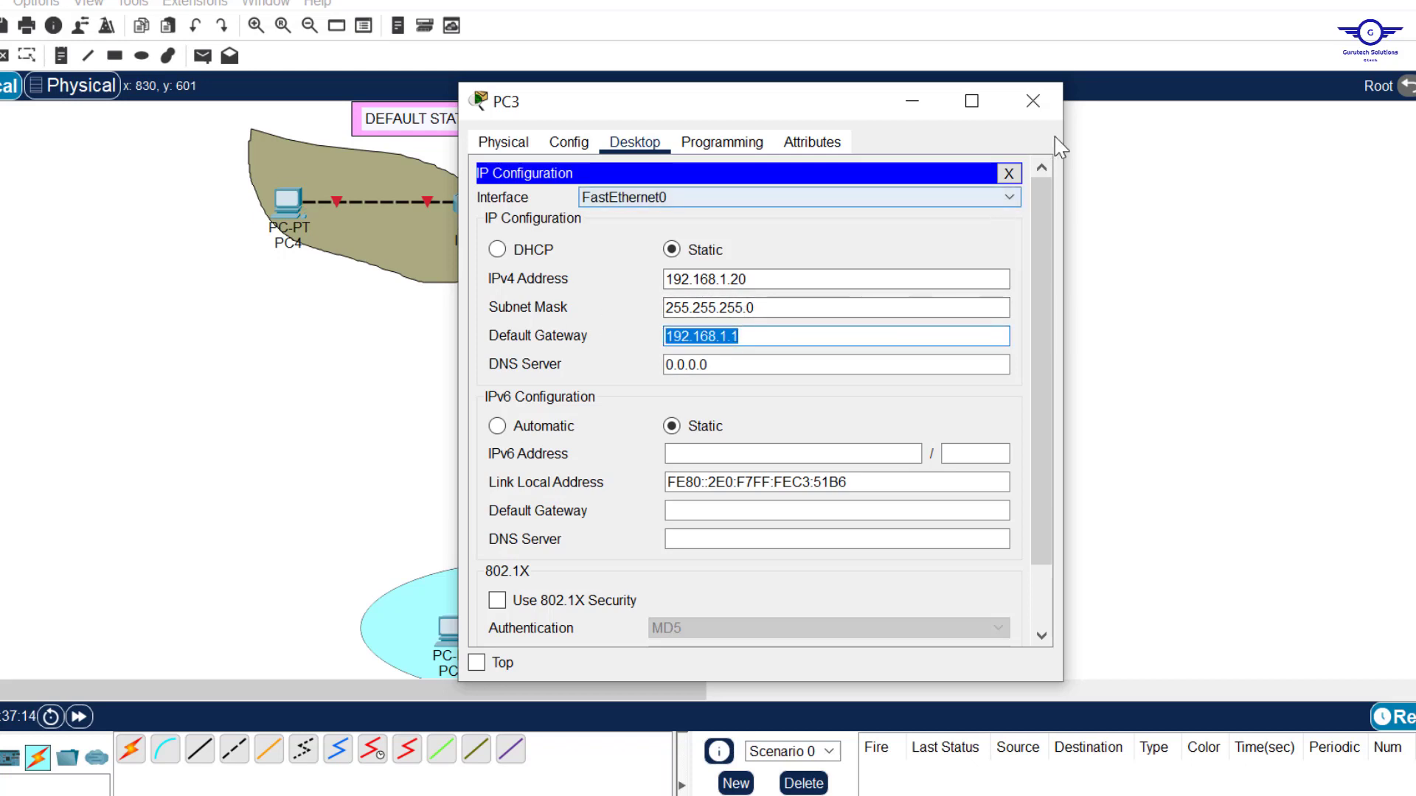
click(1032, 101)
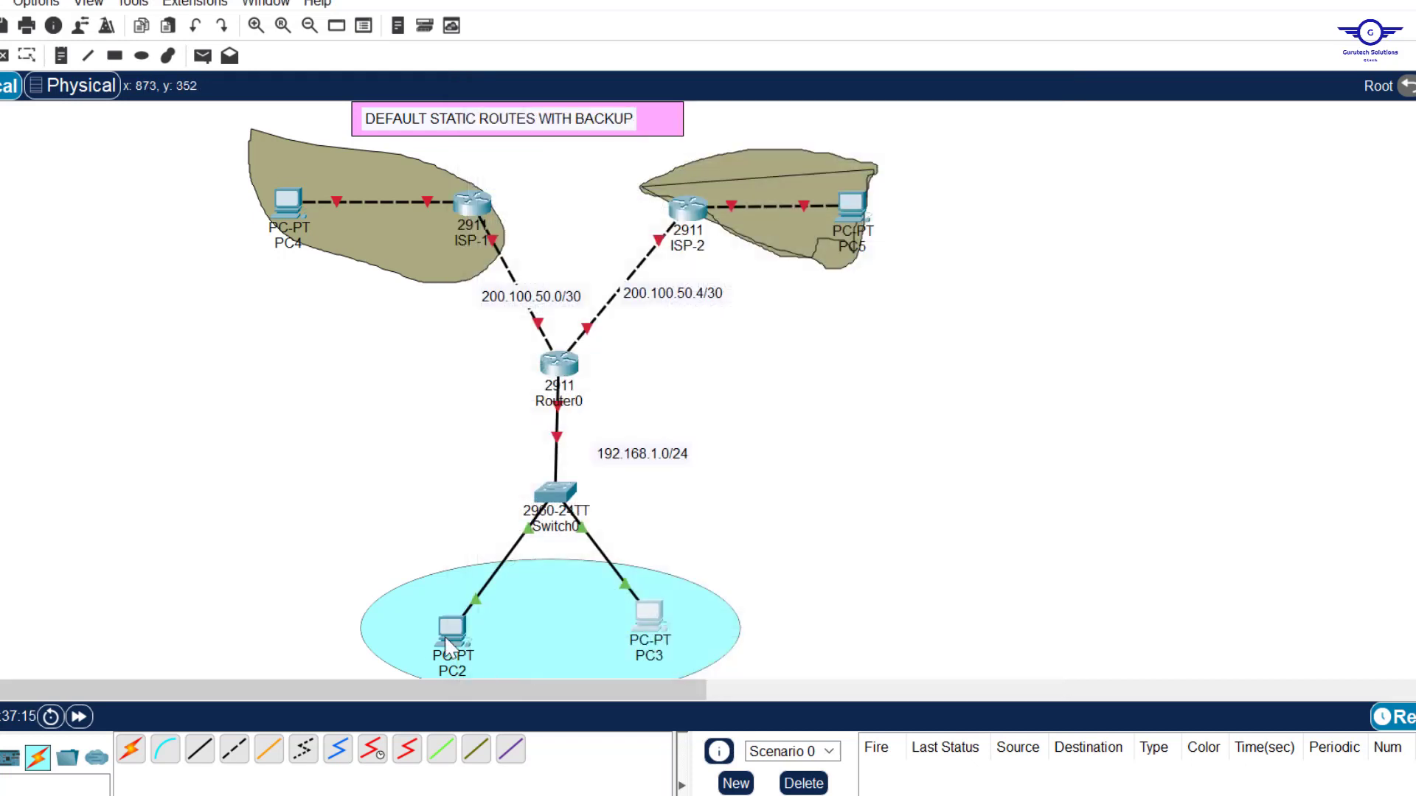
- Enable GigabitEthernet0/2 on Router0 and assign it the IPv4 address 192.168.1.1 with the default subnet mask
click(561, 373)
click(584, 146)
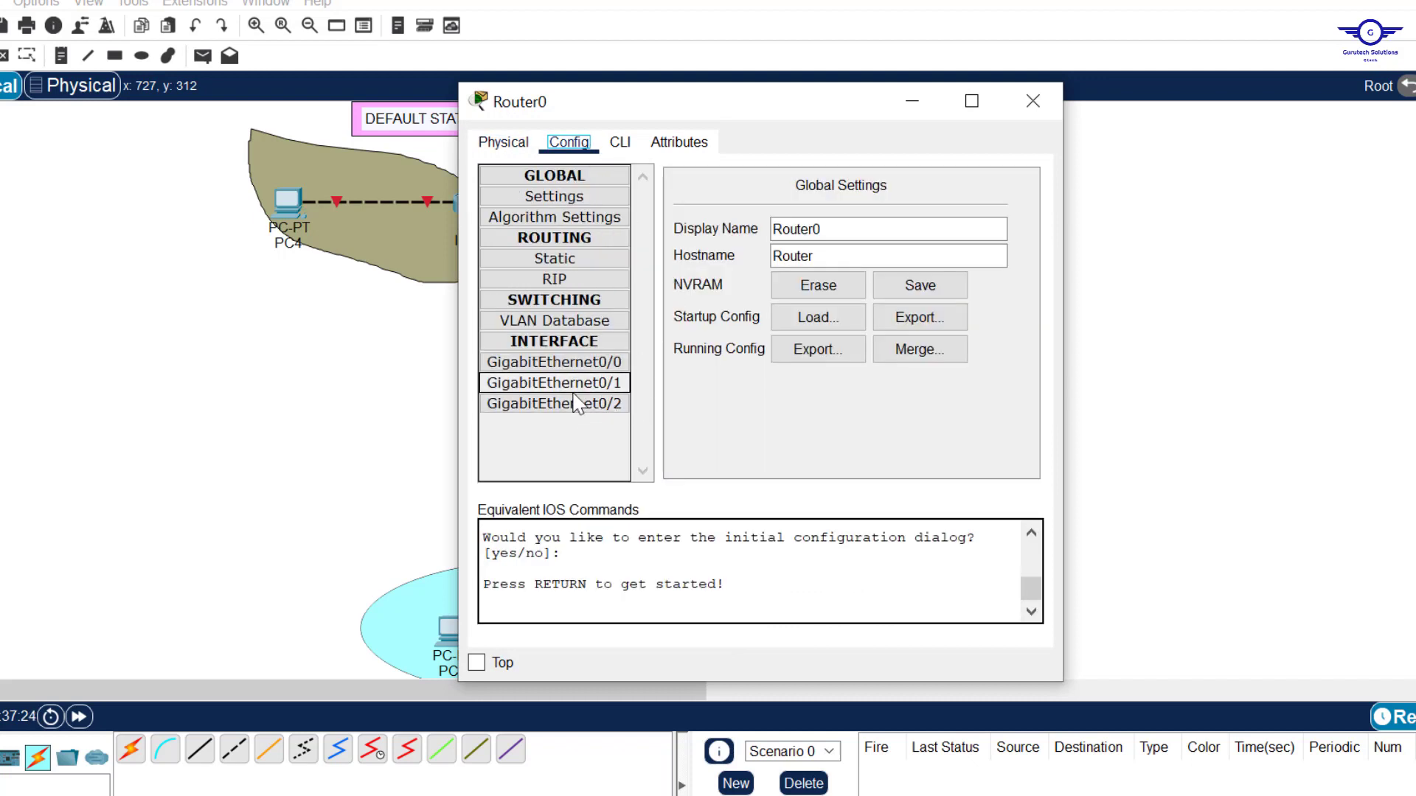
click(609, 408)
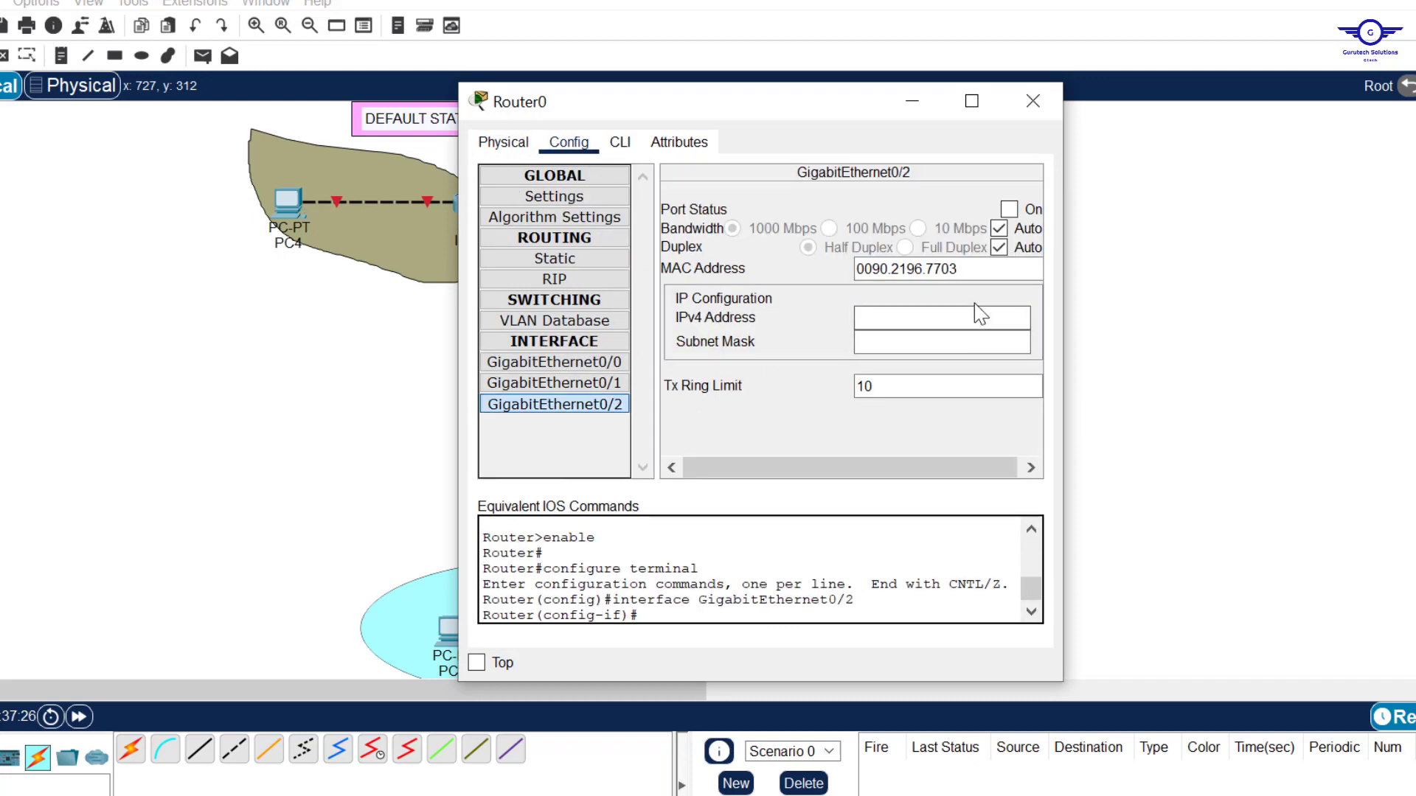
click(1010, 211)
click(901, 315)
text(192.168.1.1)
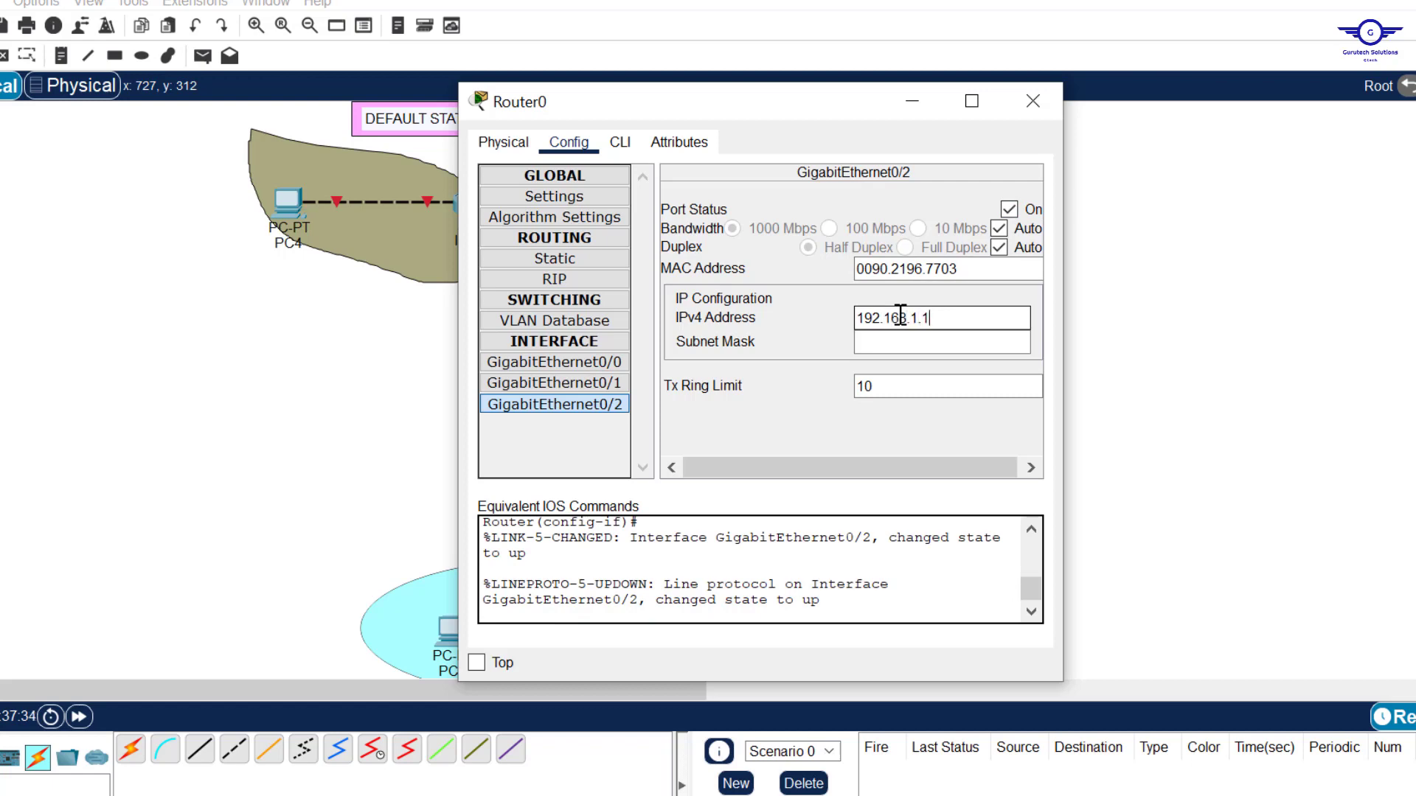
click(914, 341)
click(1033, 101)
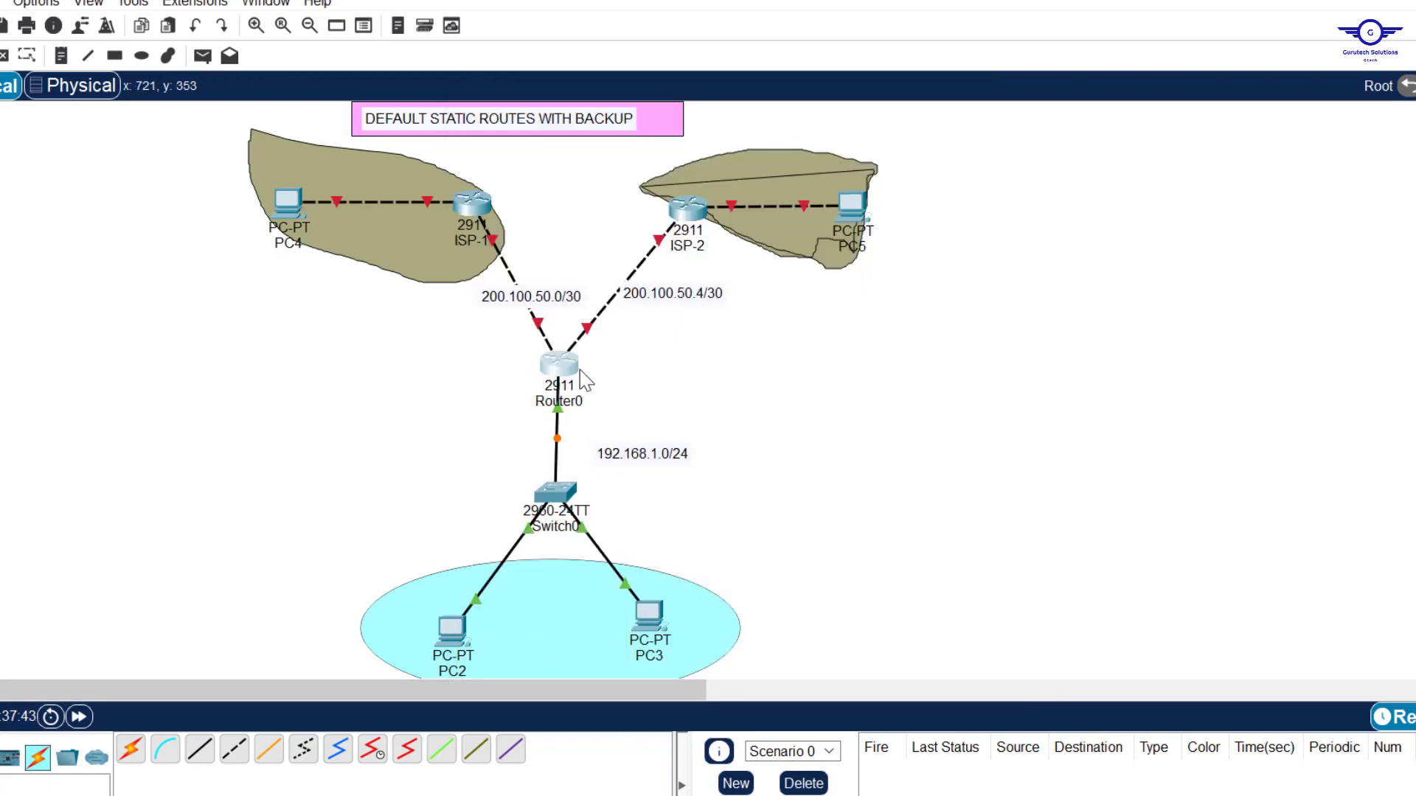
- Assign the IPv4 address 200.100.50.1 to GigabitEthernet0/0 on Router0 and enable the port
click(559, 362)
click(555, 362)
click(901, 318)
text(200.100.50.1)
click(962, 342)
click(1009, 209)
click(1033, 101)
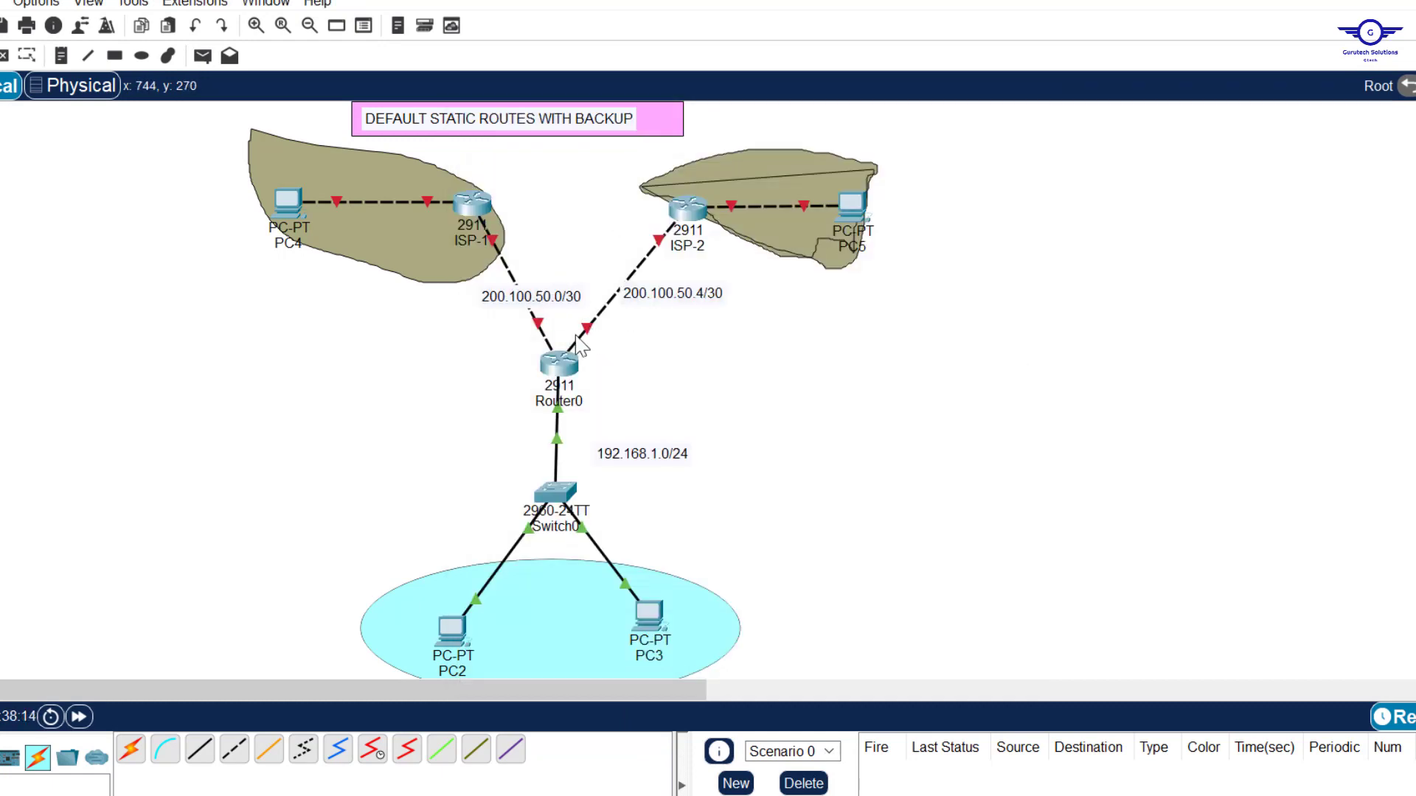
- Enable Router0's GigabitEthernet0/1 with address 200.100.50.5 and mask 255.255.255.252, and nudge the 200.100.50.4/30 label slightly toward its link
click(559, 363)
click(553, 376)
click(901, 318)
text(200.100.50.5)
double_click(951, 341)
text(252)
click(1009, 209)
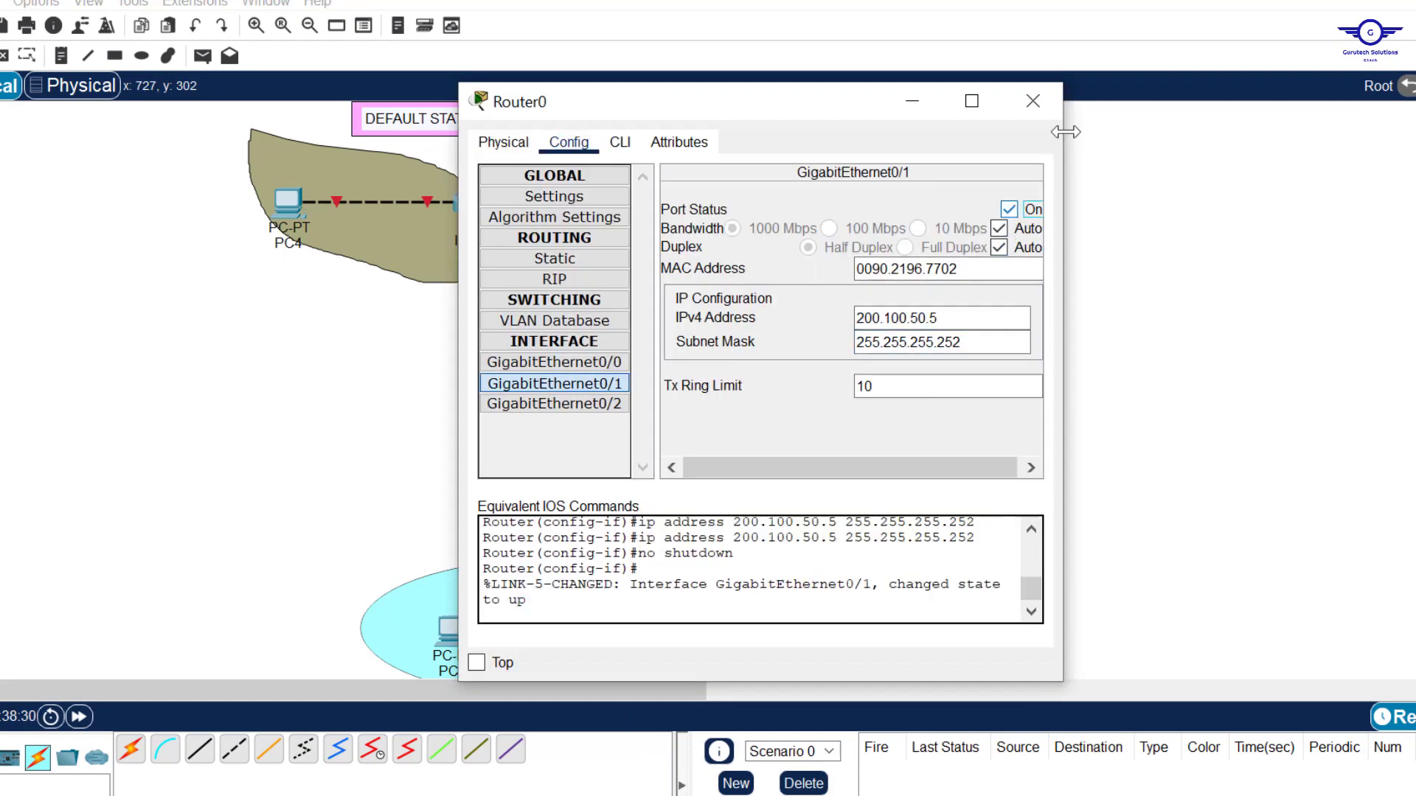
click(1032, 101)
drag(689, 284, 676, 282)
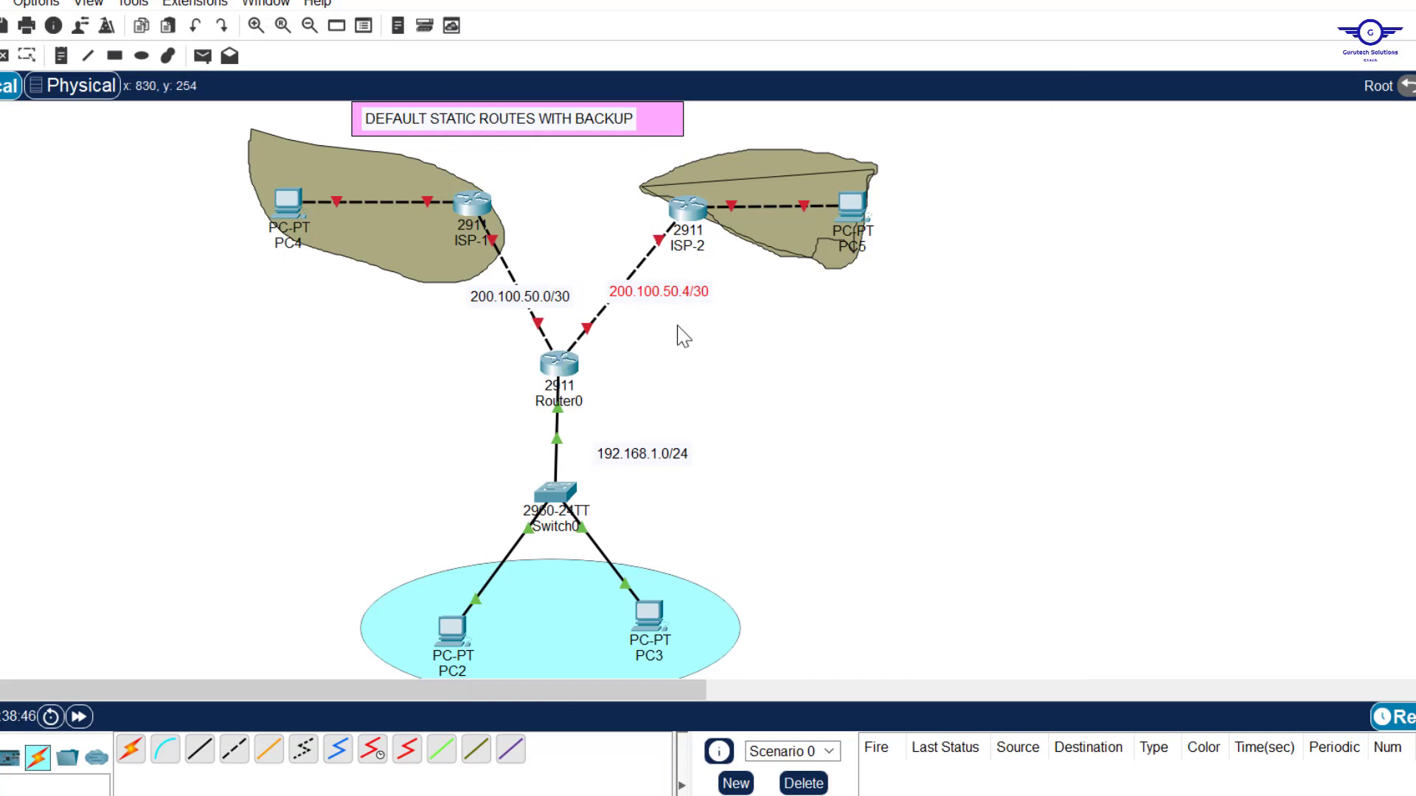
- Configure GigabitEthernet0/0 on the ISP-2 router with address 200.100.50.6 and mask 255.255.255.252, and enable the port
click(684, 220)
click(881, 319)
text(200.100.50.6)
click(1009, 209)
double_click(933, 342)
text(252)
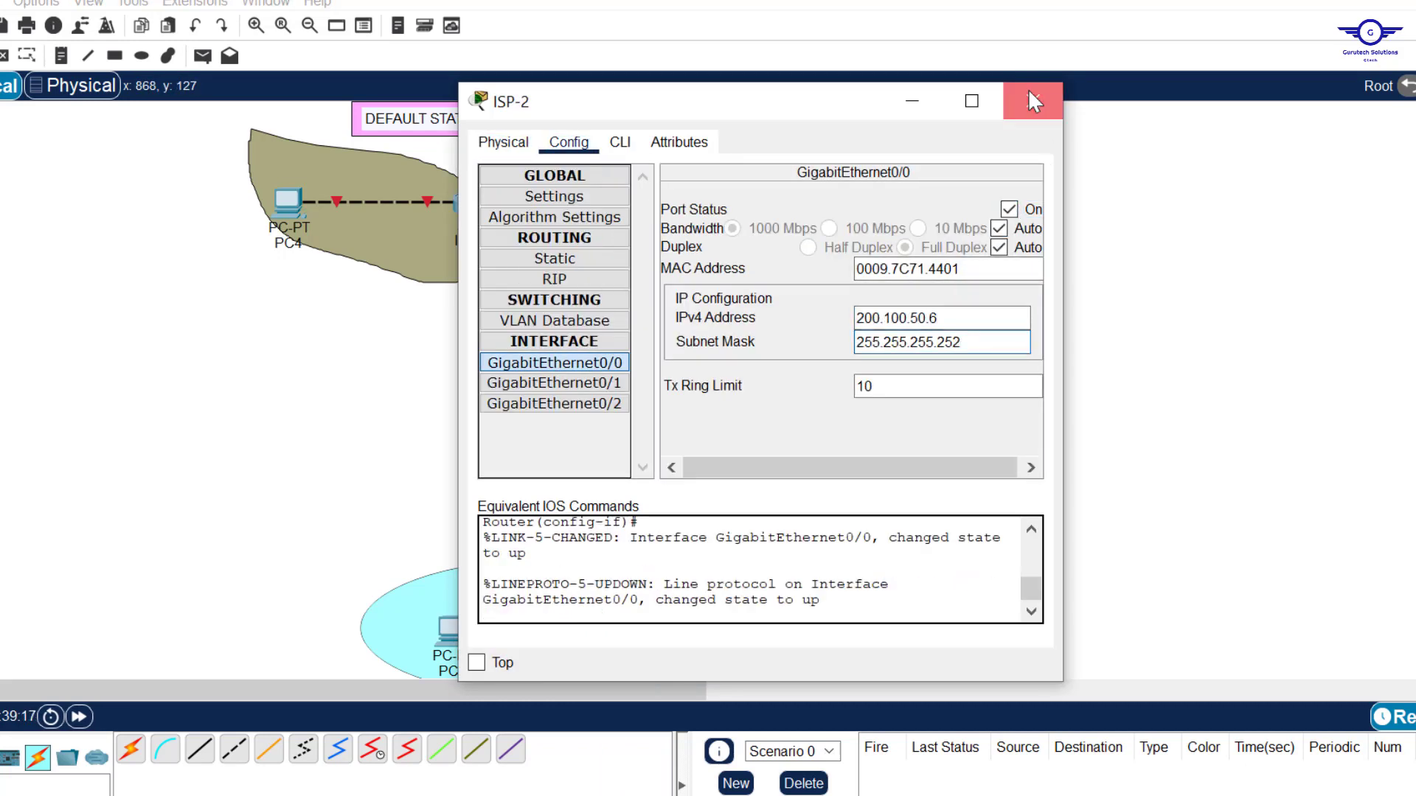
click(1033, 101)
- Configure GigabitEthernet0/0 on the ISP-1 router with address 200.100.50.2 and mask 255.255.255.252, and enable the port
click(468, 221)
click(553, 361)
click(889, 320)
text(200.100.50.2)
double_click(933, 342)
text(252)
click(1009, 209)
click(1042, 103)
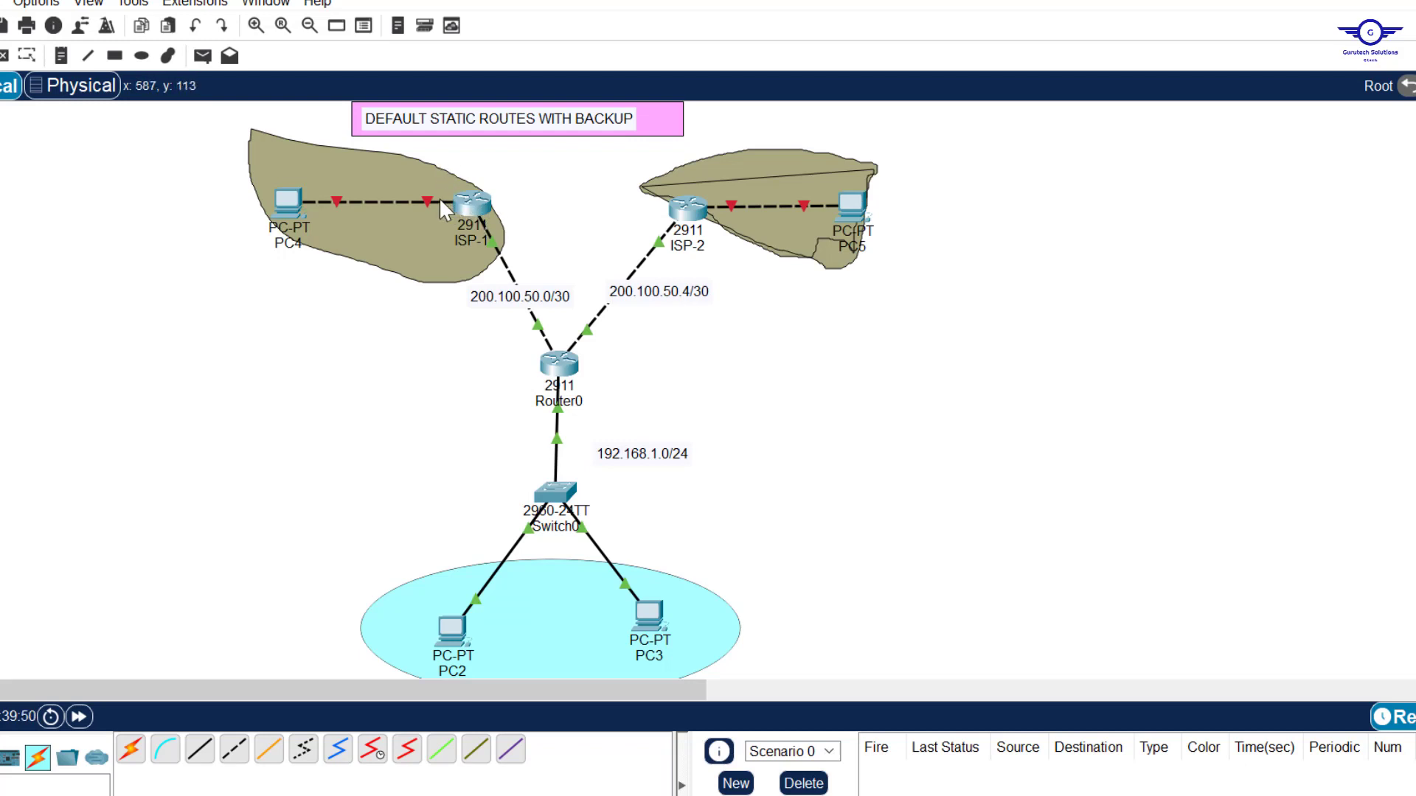
- Enable the GigabitEthernet0/1 port on the ISP-1 router that connects to PC4
click(466, 200)
click(583, 384)
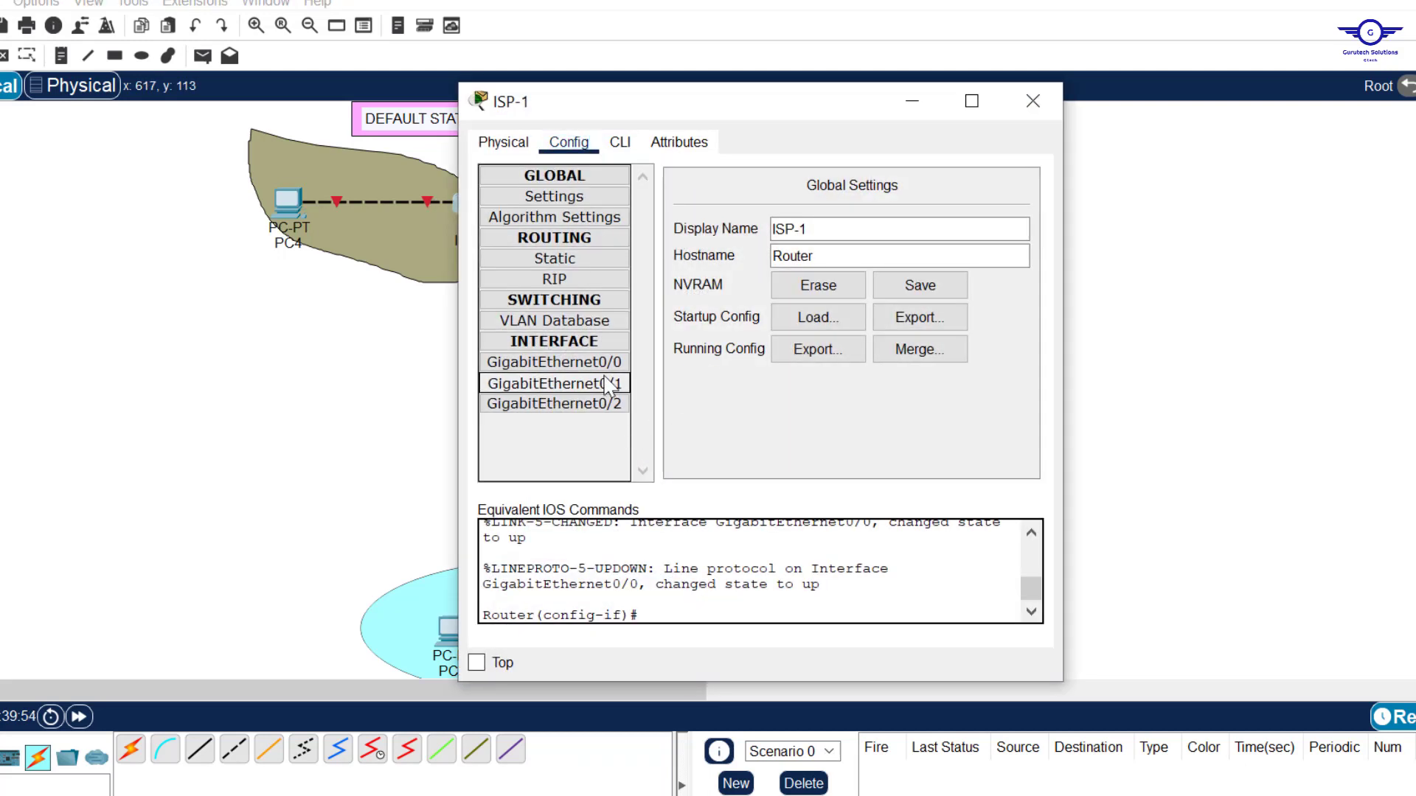
click(1009, 209)
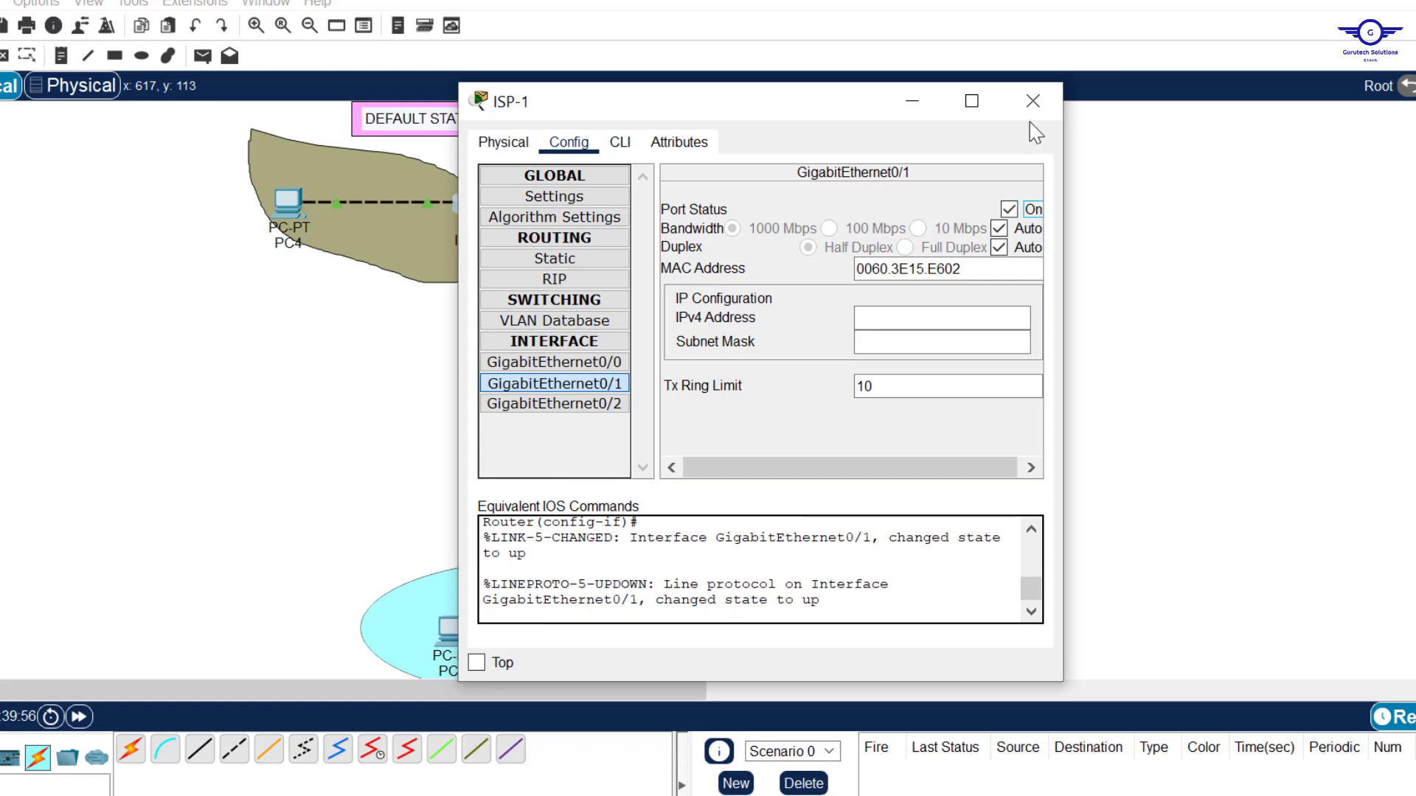
click(1039, 98)
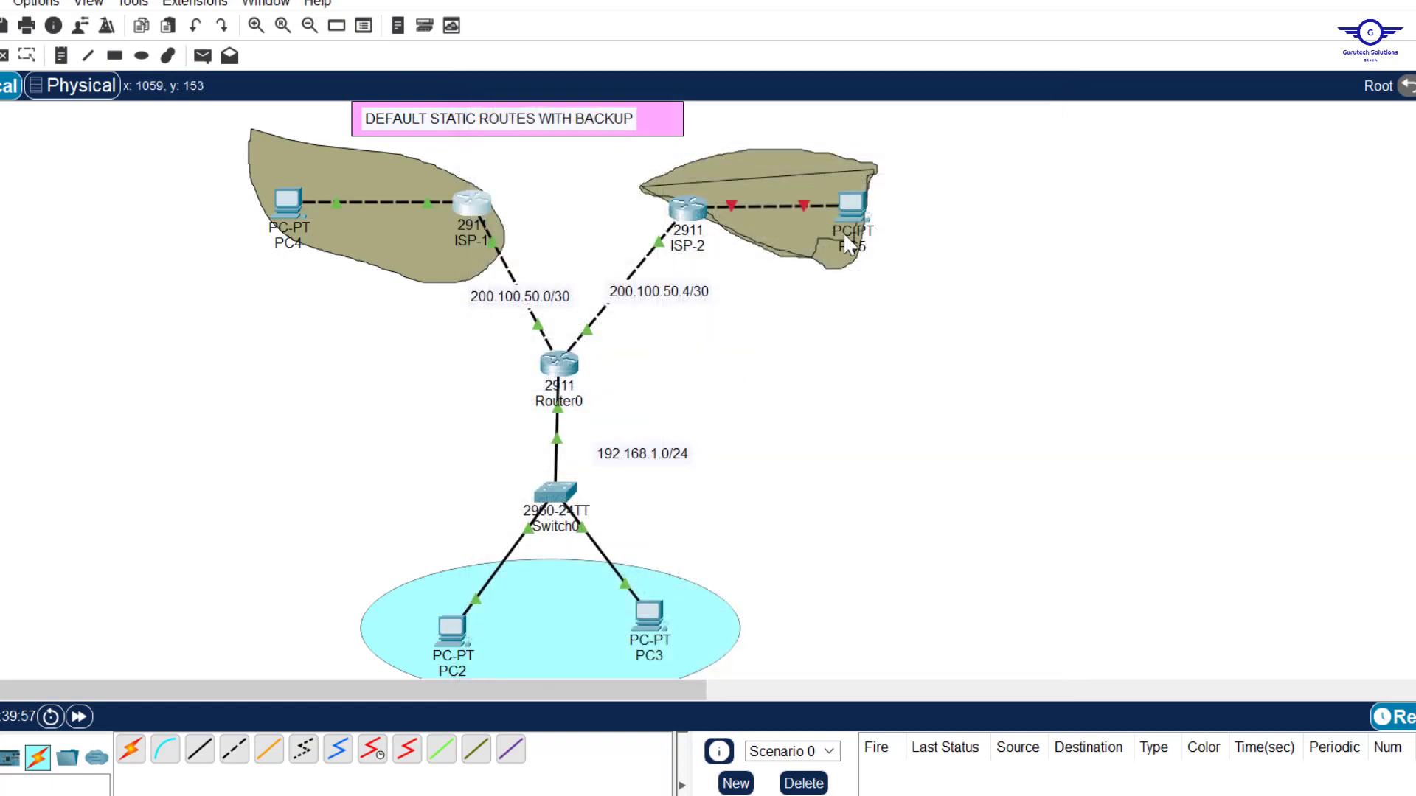
- Enable the GigabitEthernet0/1 port on the ISP-2 router that connects to PC5
click(690, 210)
click(582, 384)
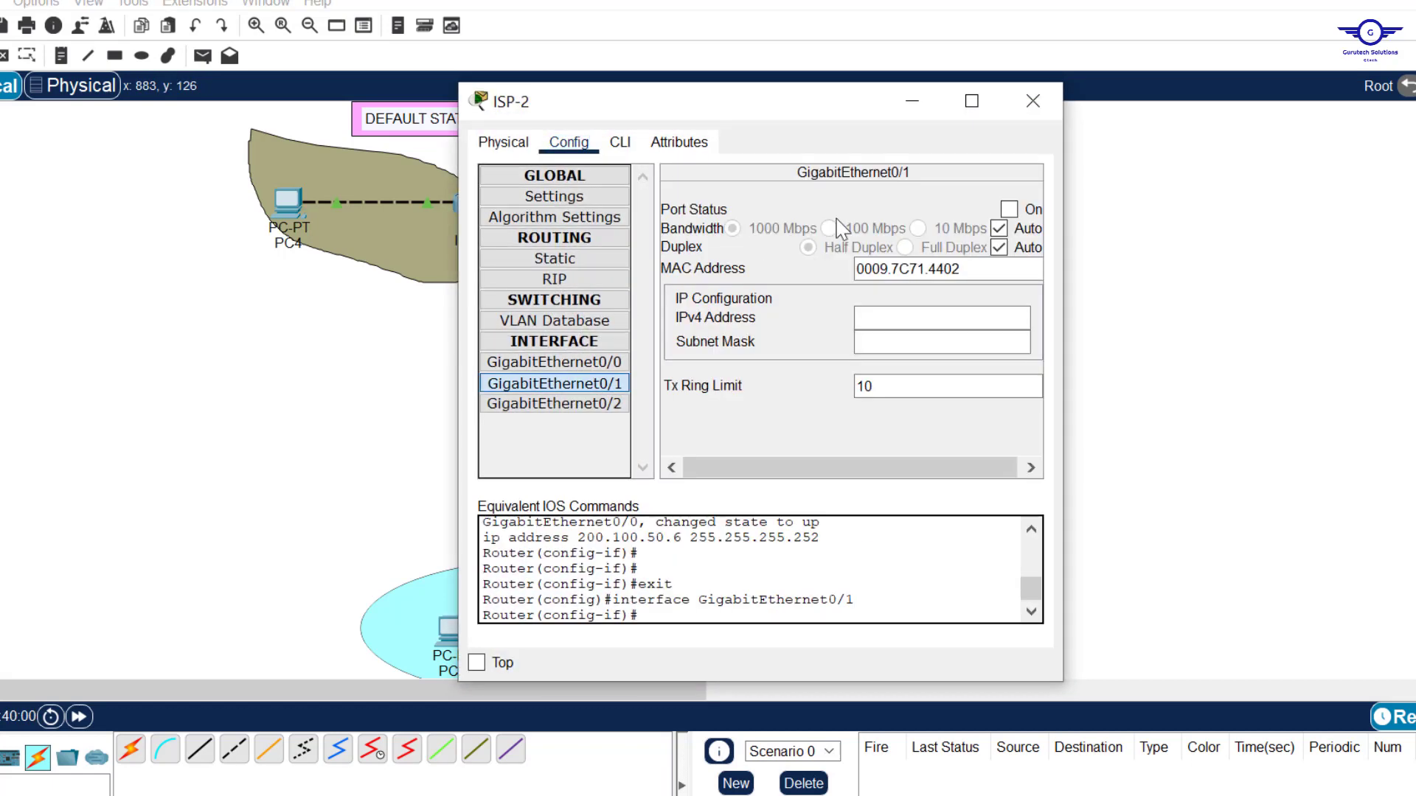
click(1009, 209)
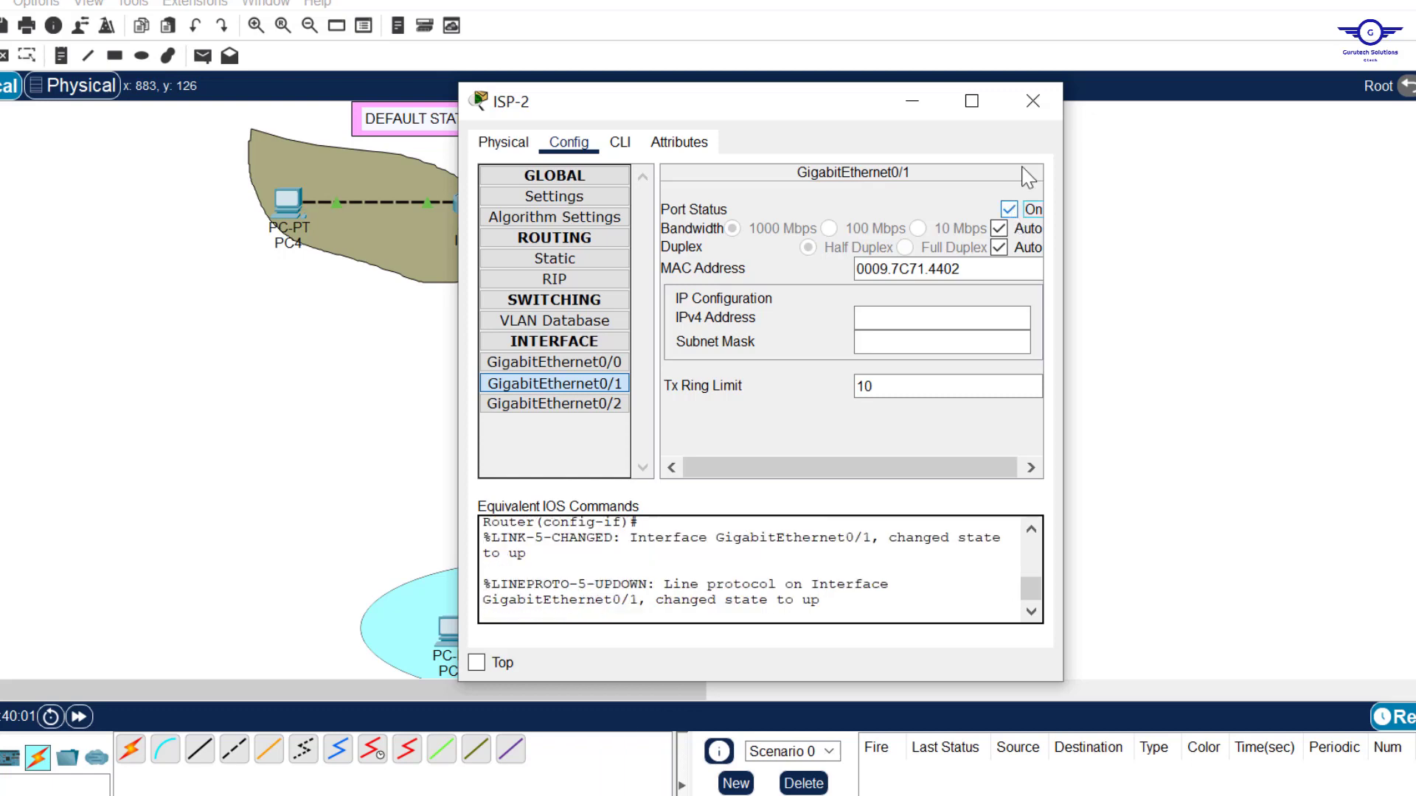
click(1033, 110)
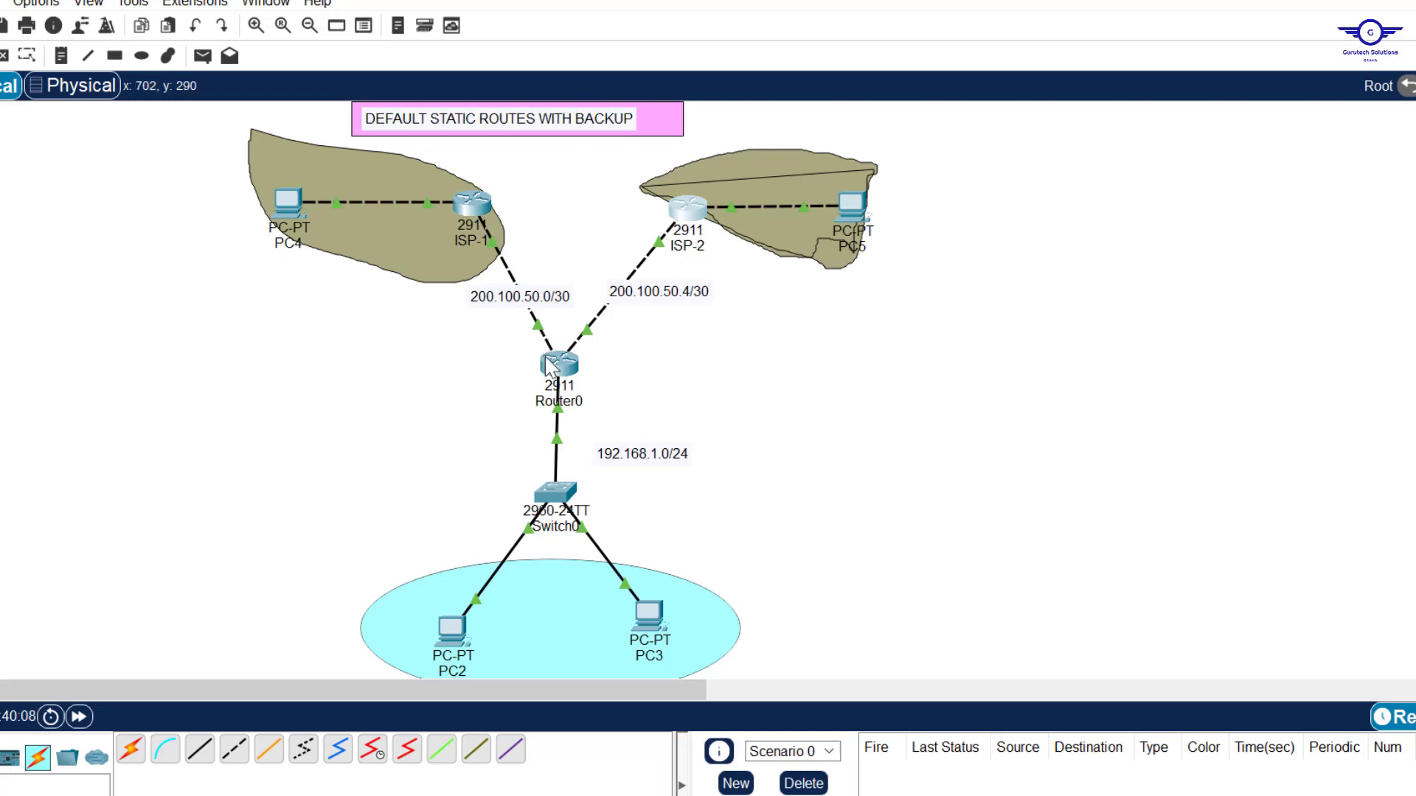
- Switch to config-guide.txt in Notepad and check the step on configuring default static routes to the two ISPs
drag(480, 343, 635, 391)
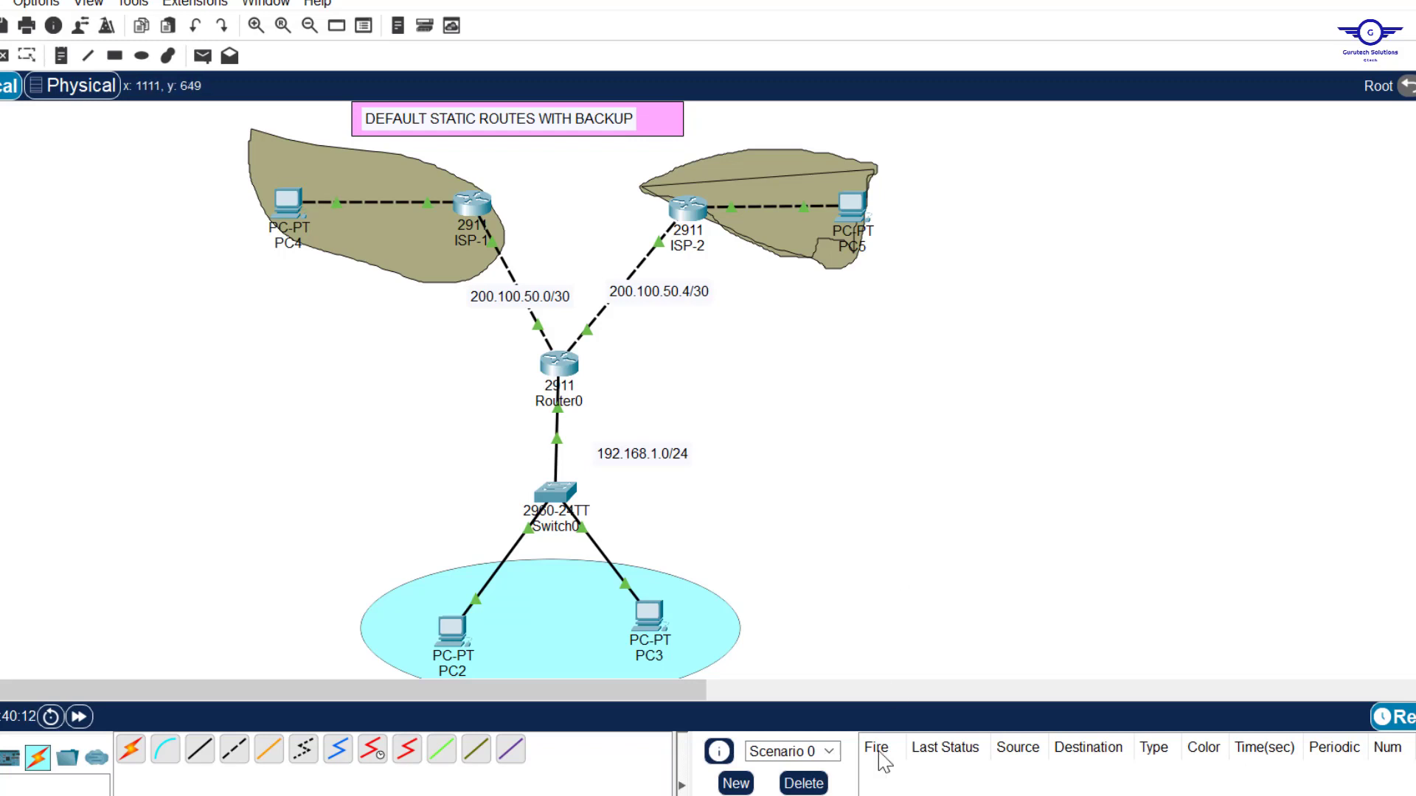
key(alt+Tab)
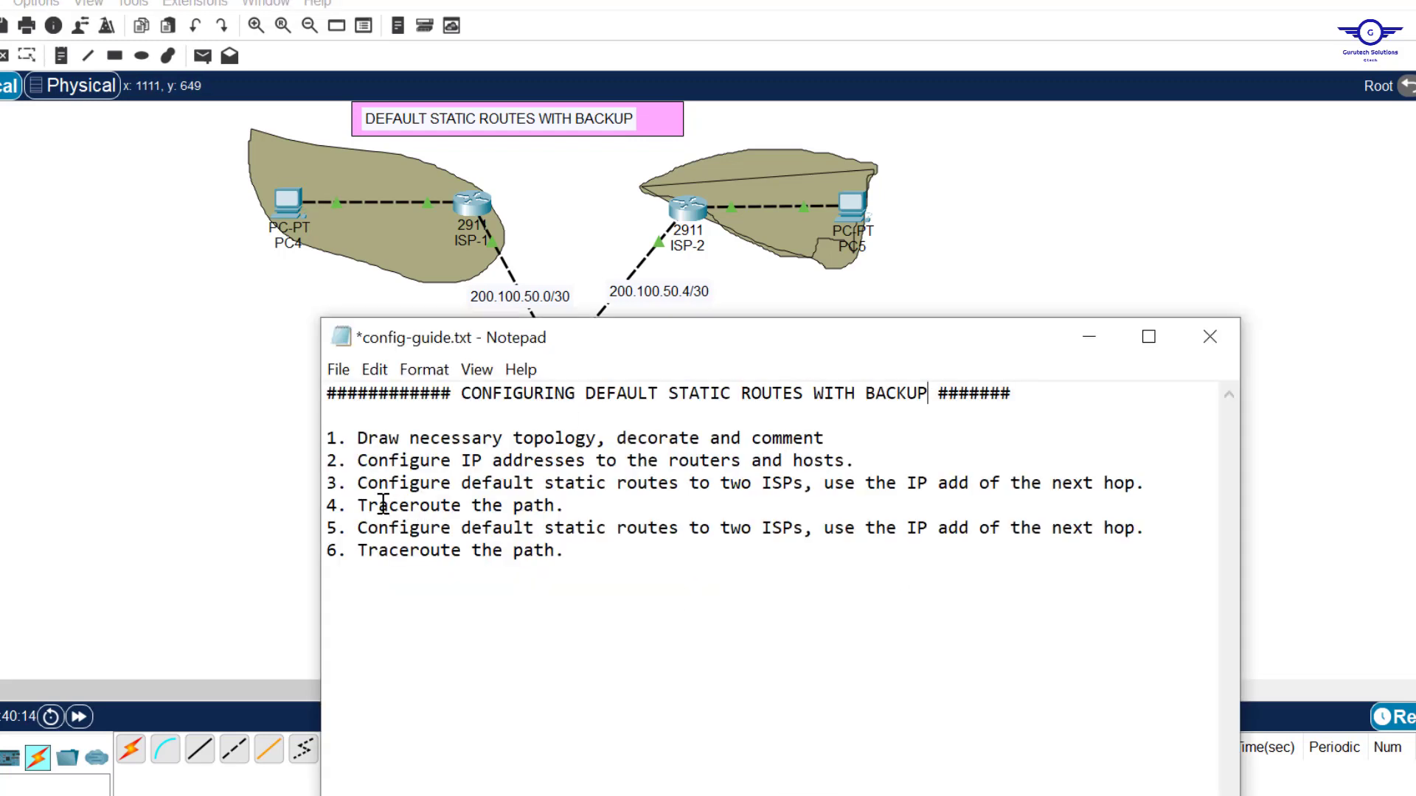
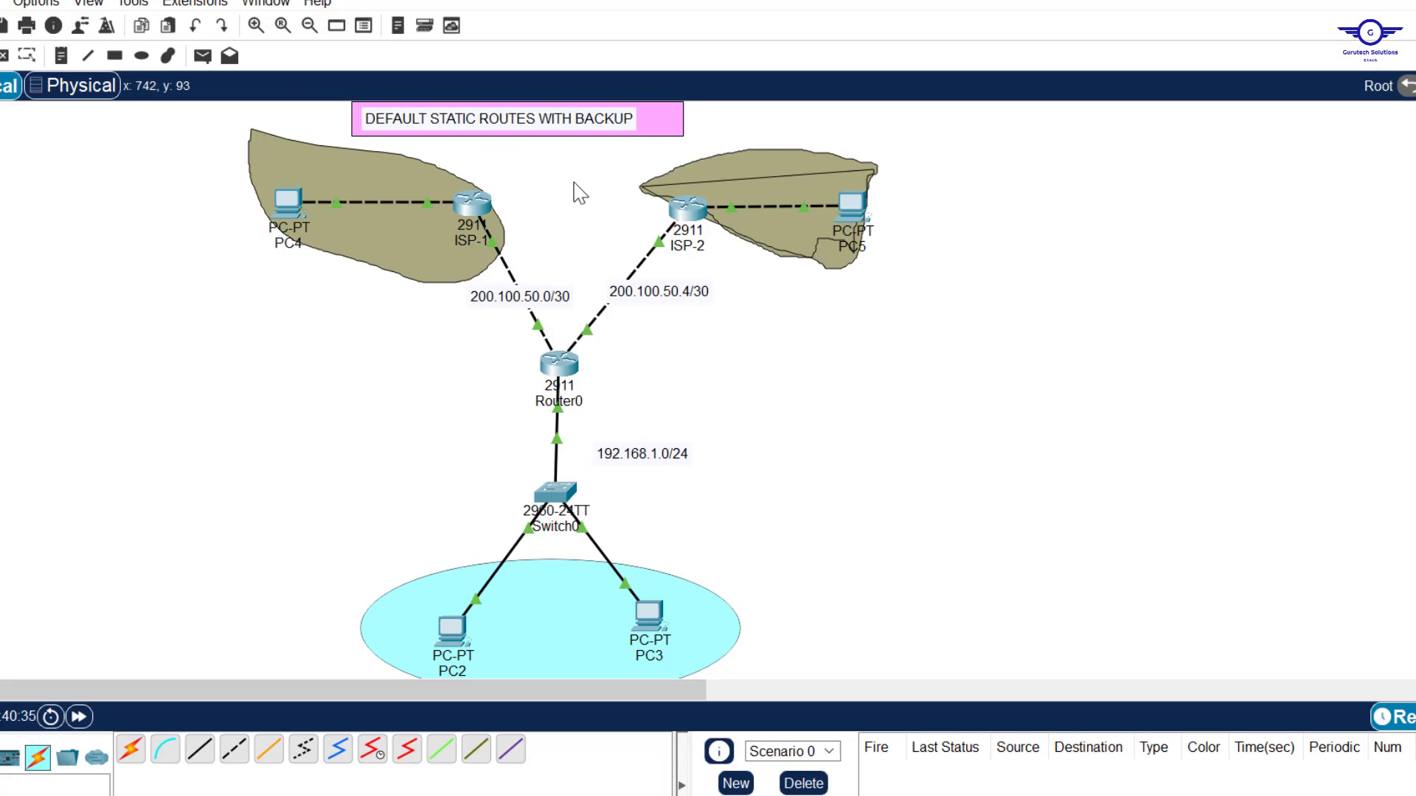
drag(553, 163, 439, 244)
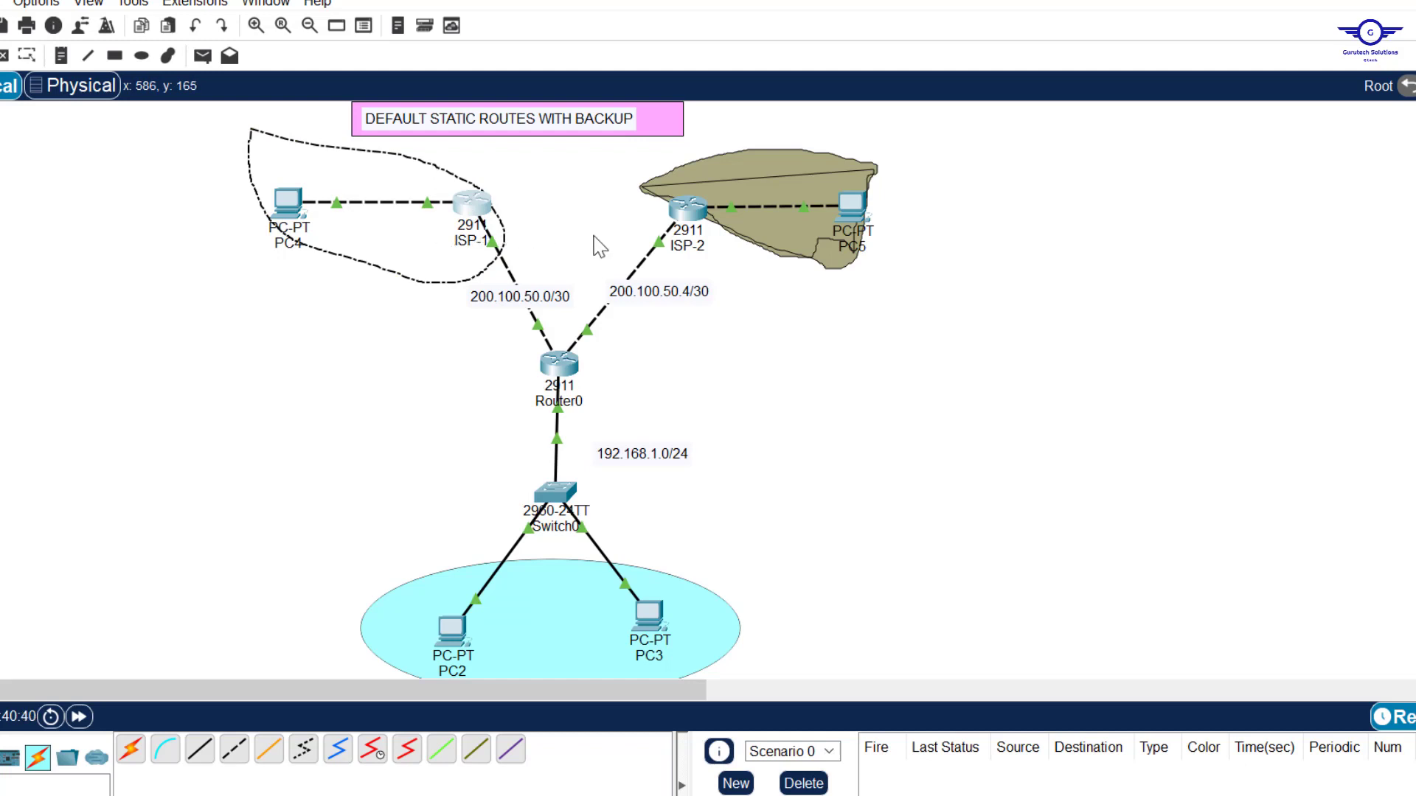
click(532, 213)
drag(617, 178, 894, 243)
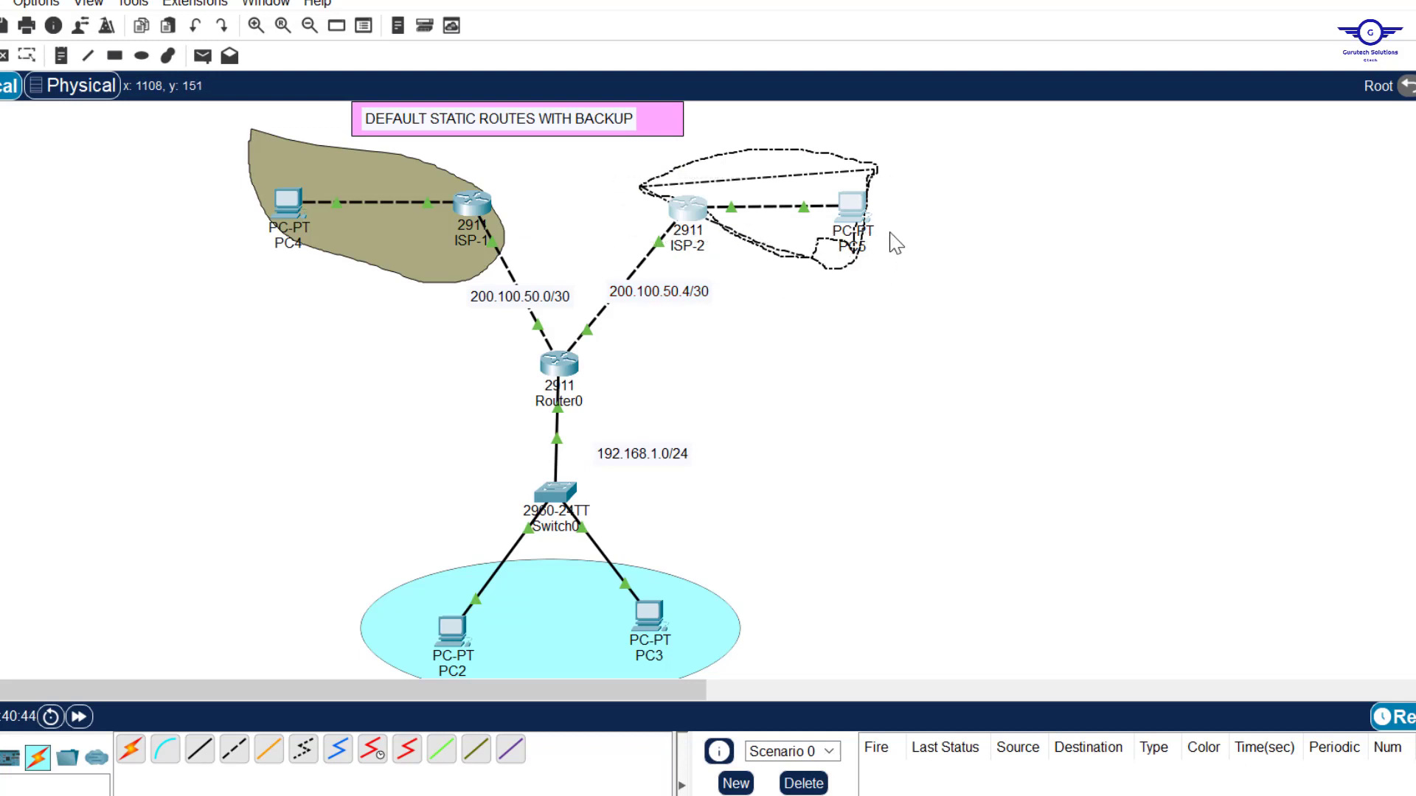
click(798, 370)
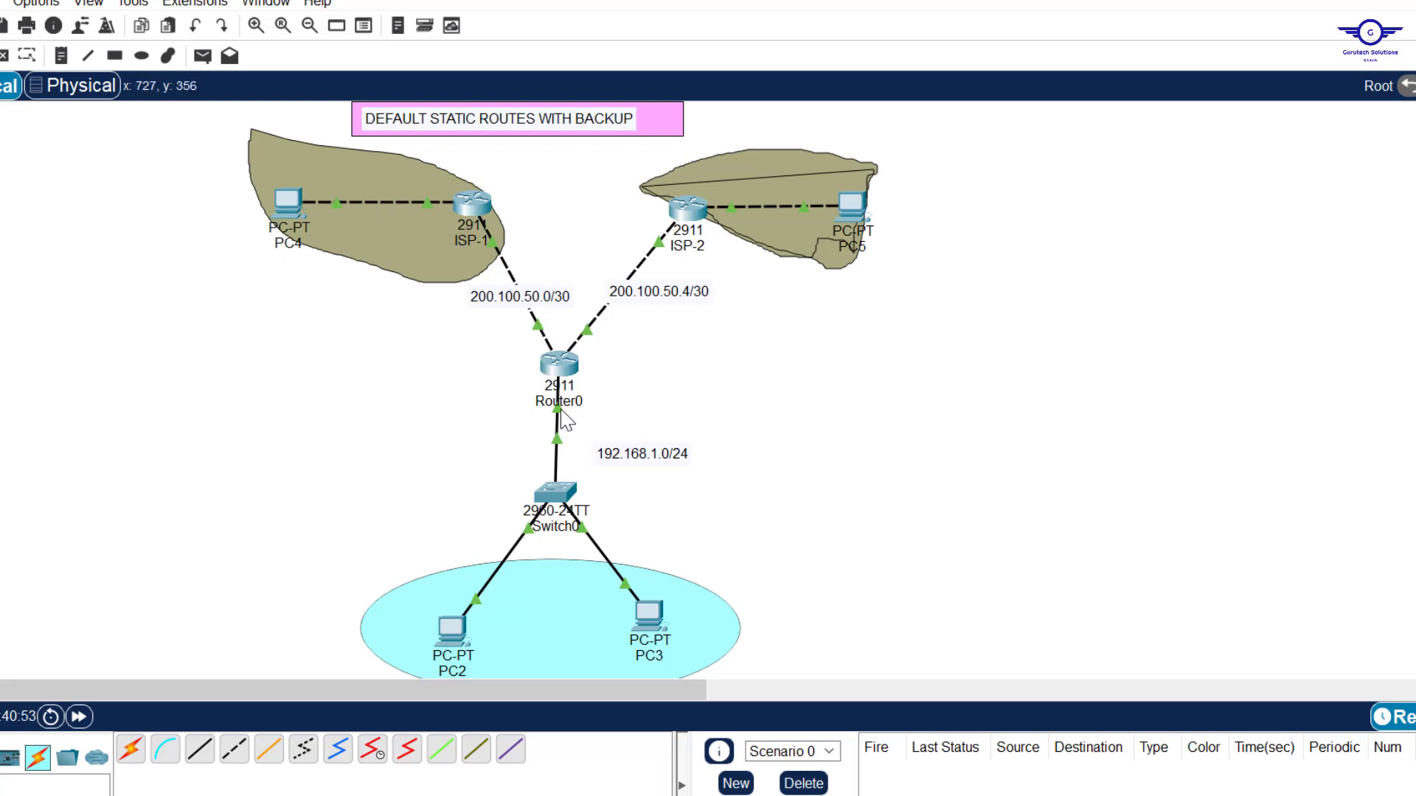
mouse_move(564, 419)
drag(492, 351, 691, 387)
- Open Router0's command line and leave interface configuration for global configuration mode
click(561, 366)
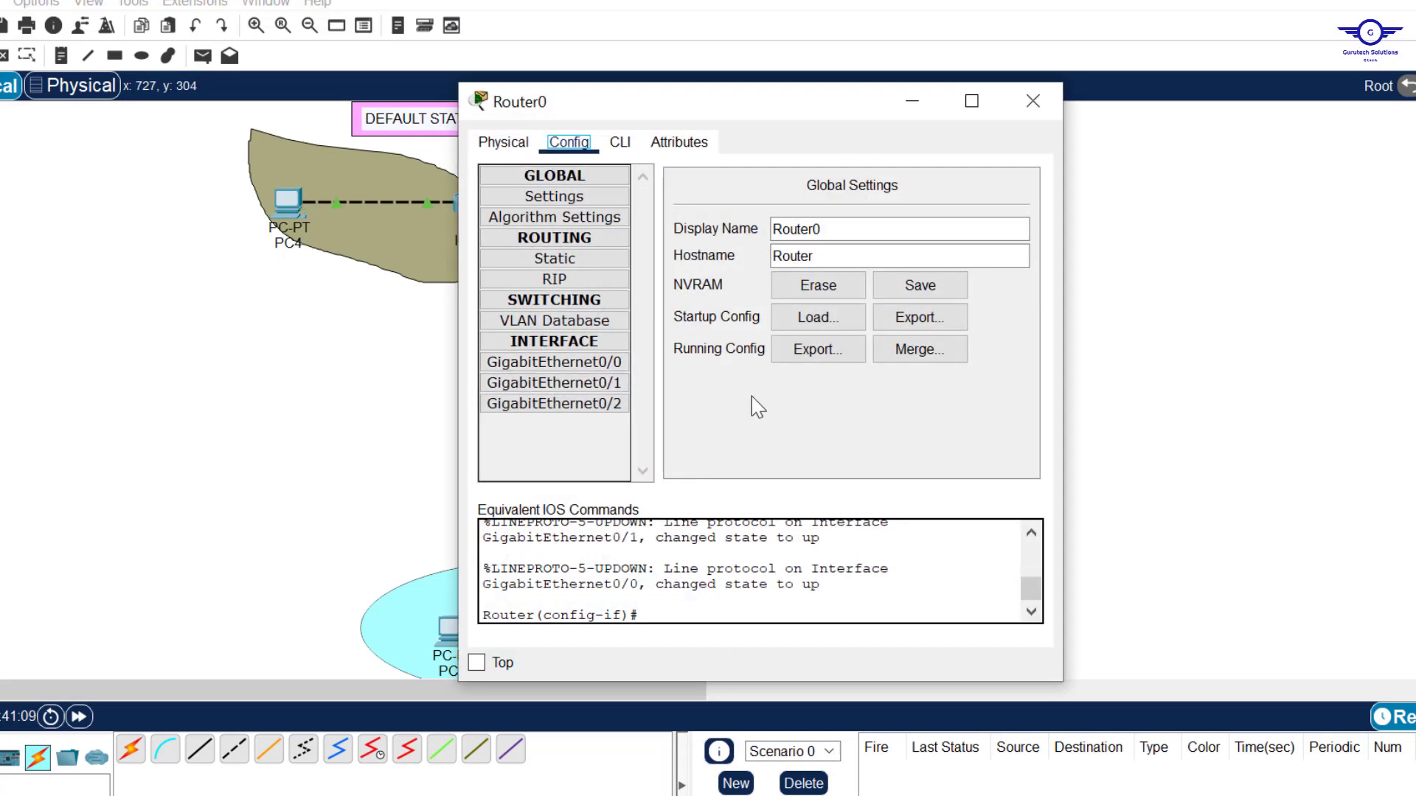
click(620, 141)
key(Return)
key(Return)
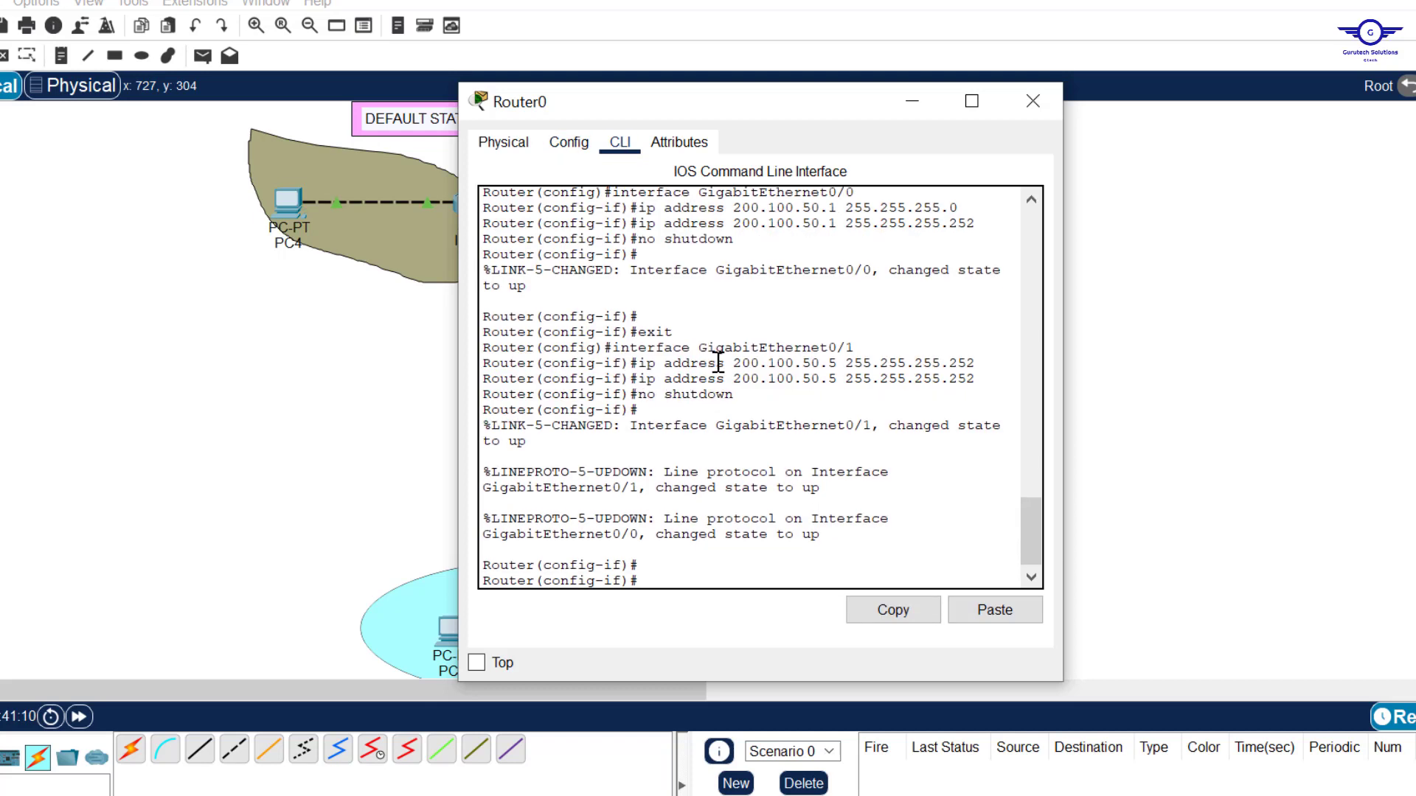
text(ex)
key(Return)
key(Return)
key(Return)
key(Return)
key(Return)
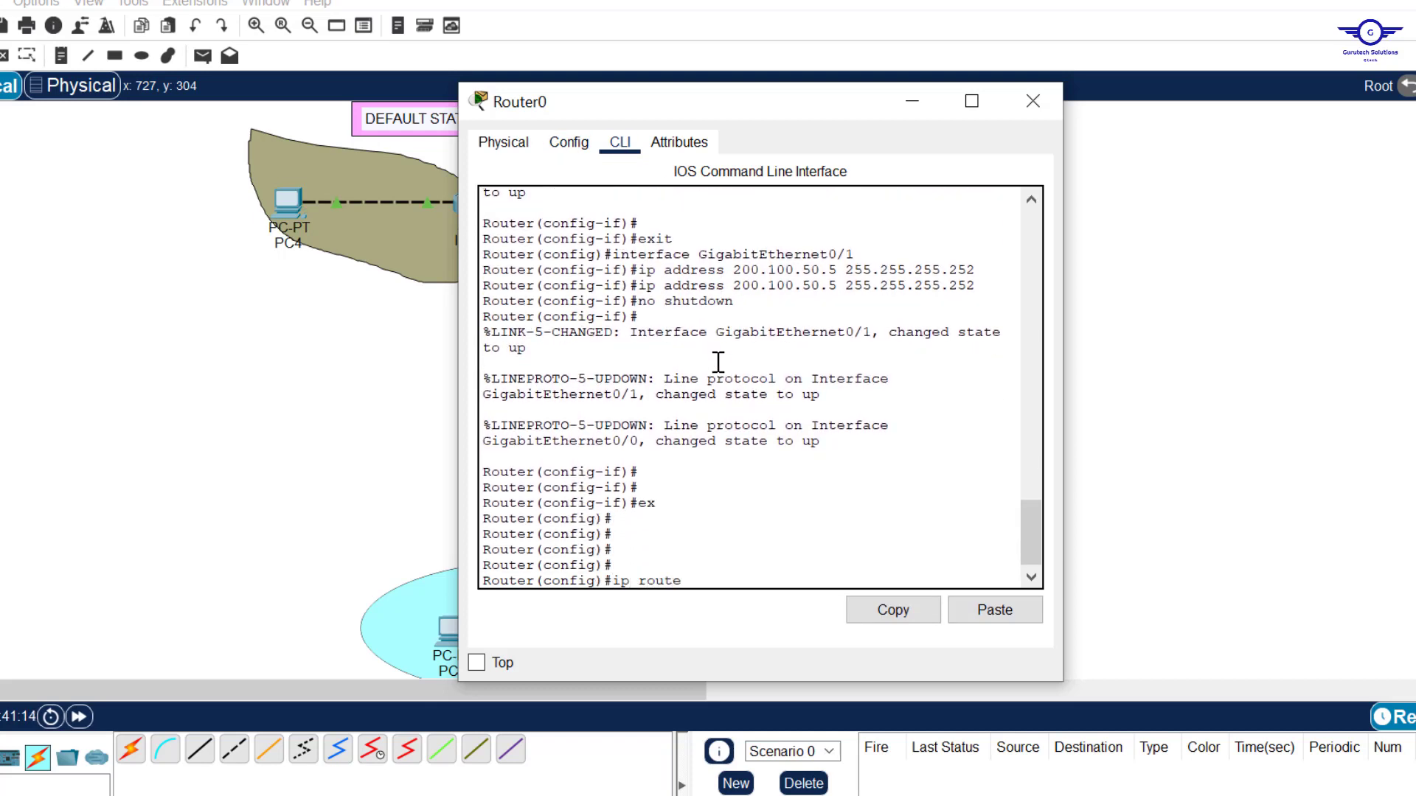
- Add a default static route on Router0 with ip route 0.0.0.0 0.0.0.0 and next hop 200.100.50.2
drag(781, 114, 1027, 116)
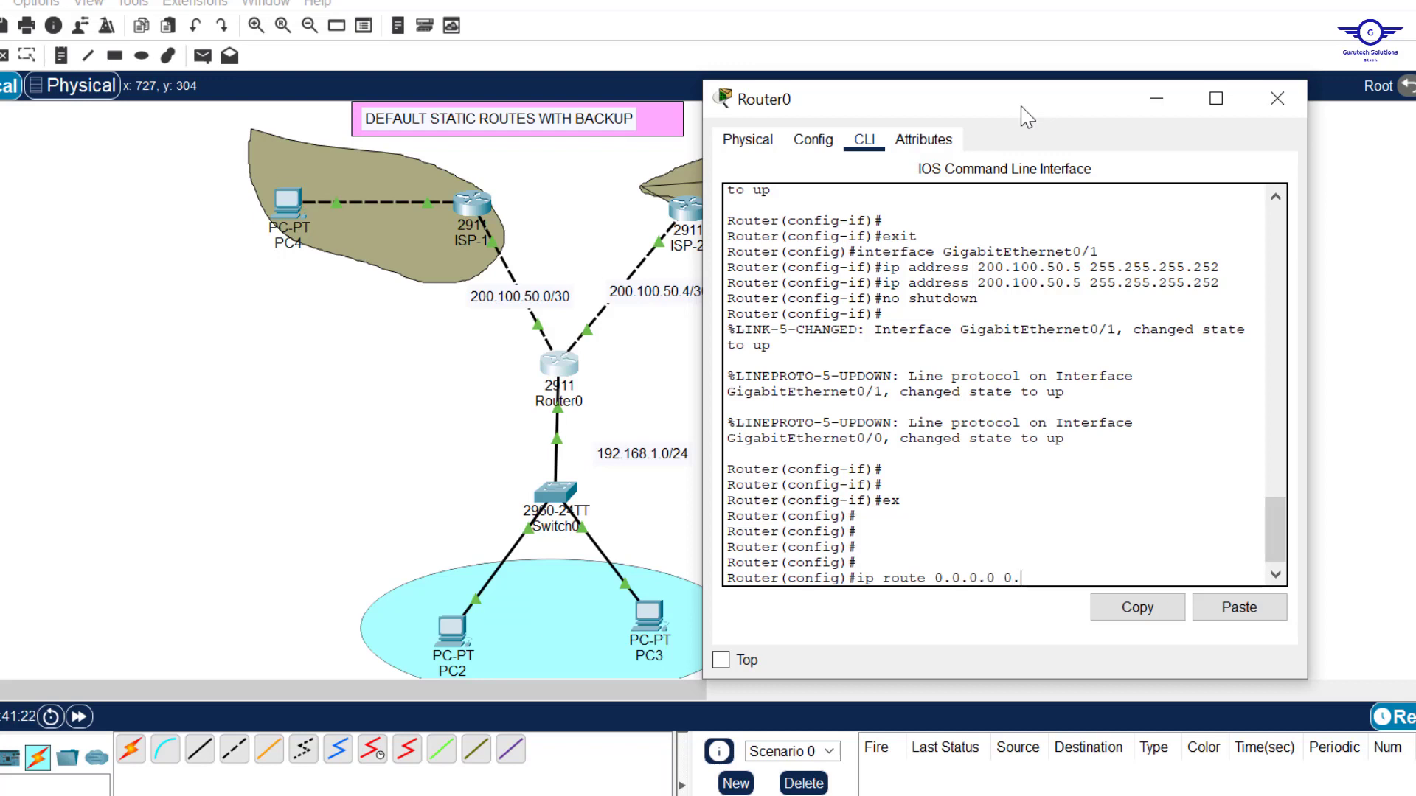
text(0.0.0)
drag(935, 577, 1067, 575)
click(1068, 574)
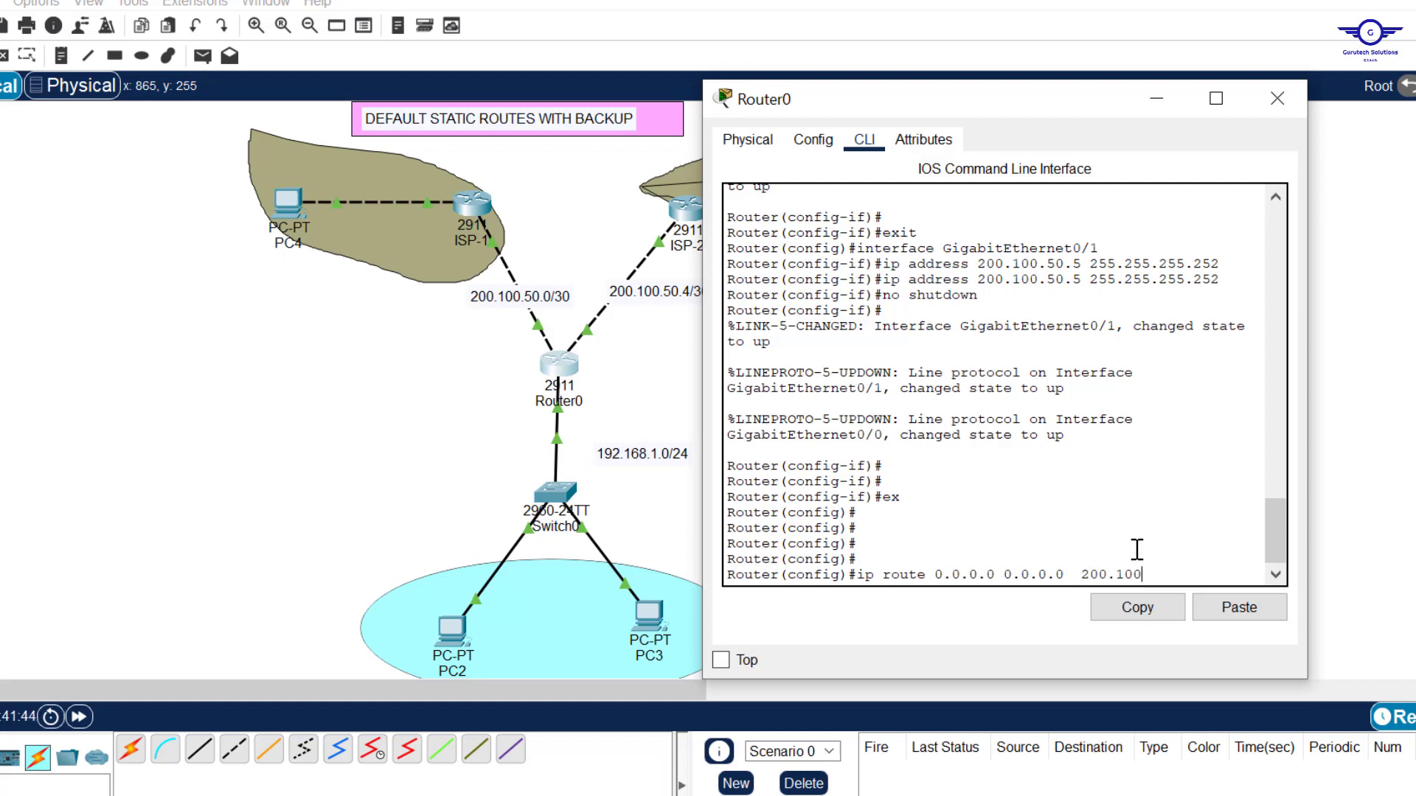
text(50.2)
key(Return)
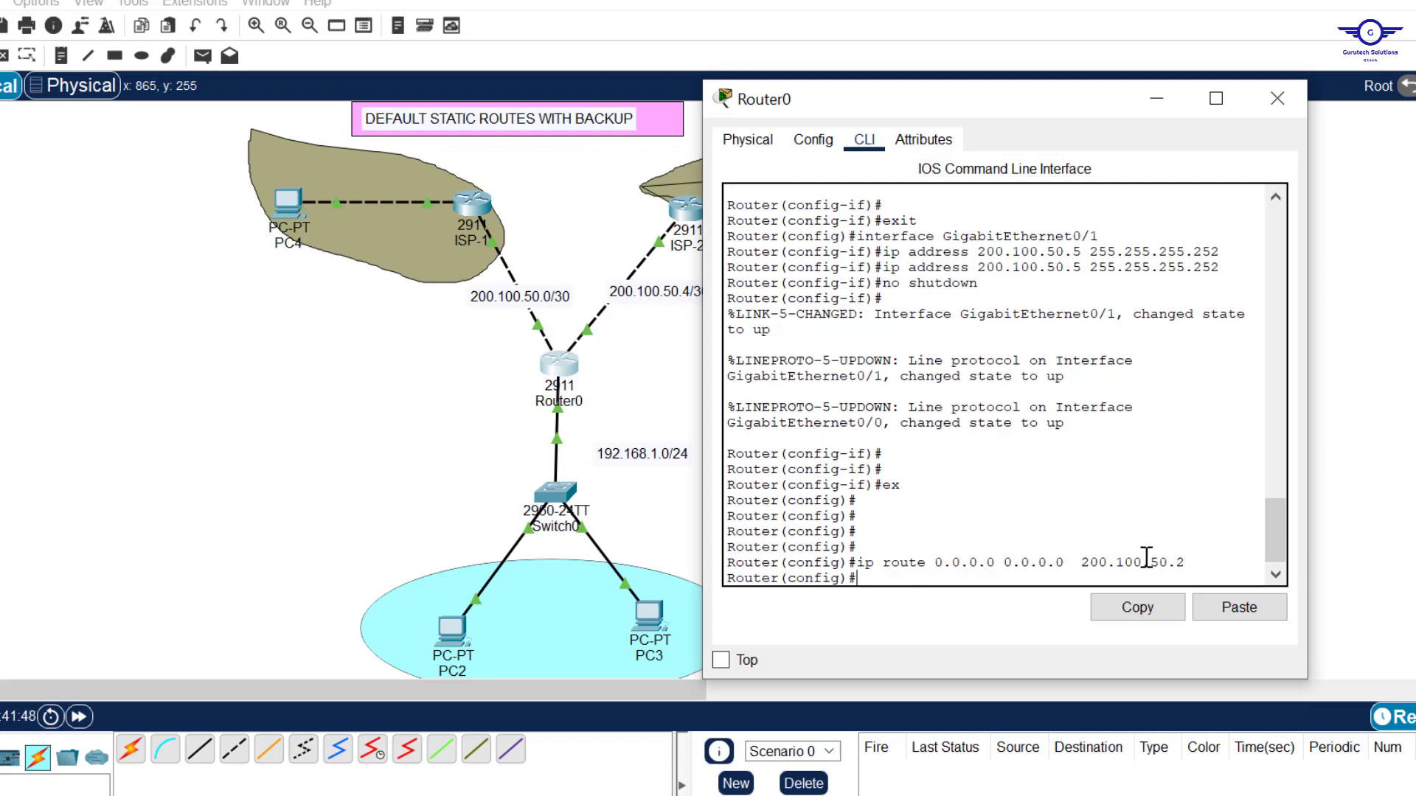
- Review the destination network, mask and next-hop address in the default route command just entered on Router0
drag(1188, 560, 859, 567)
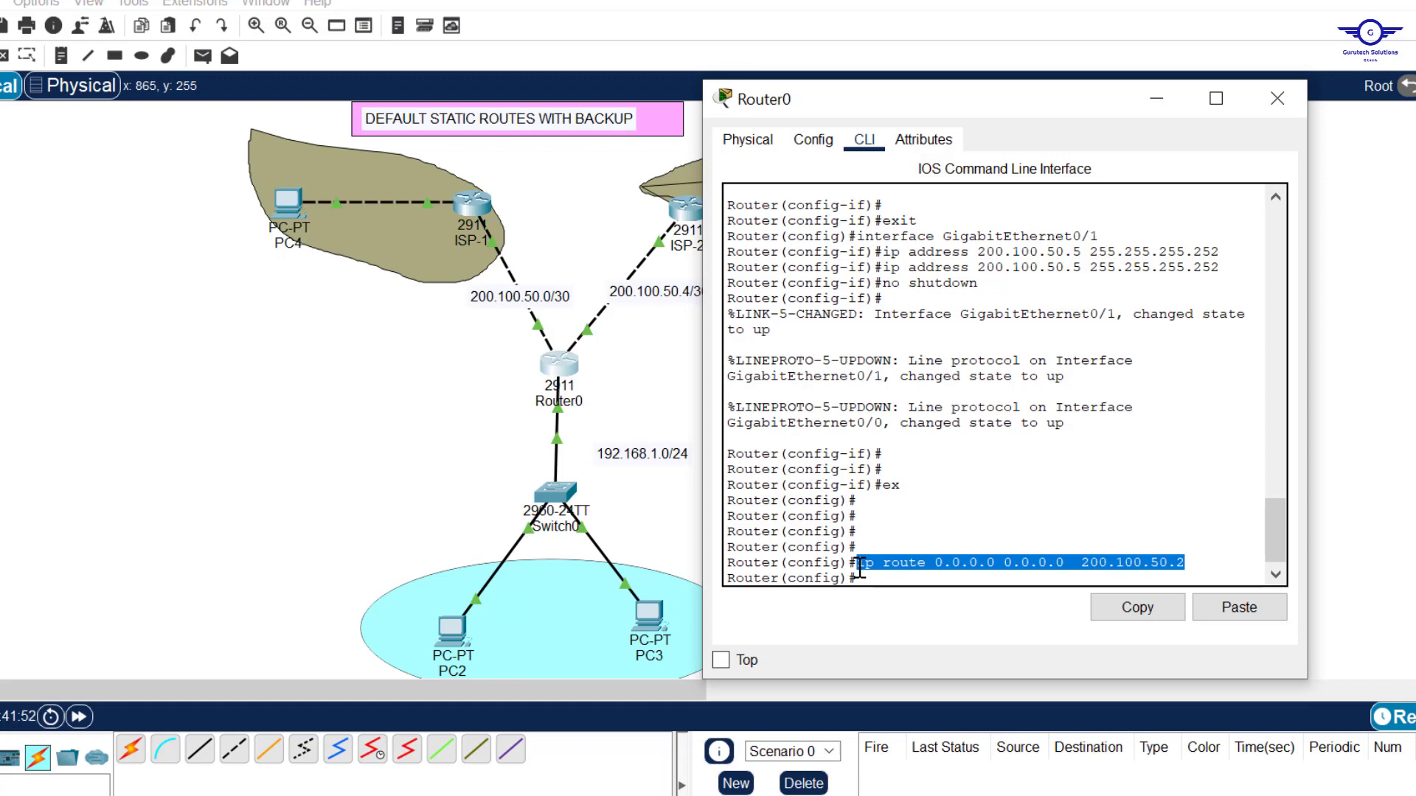
click(938, 564)
drag(937, 564, 1069, 564)
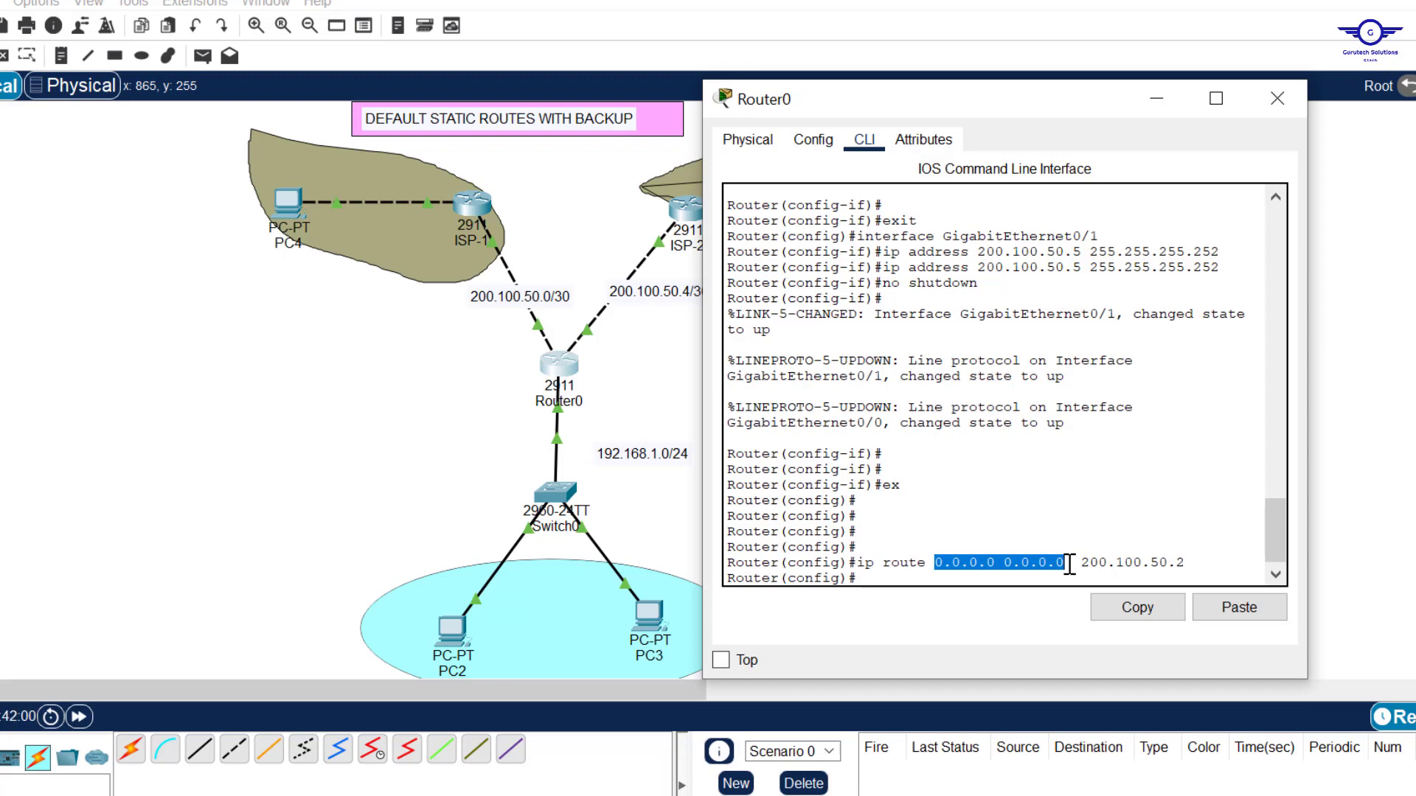
drag(1184, 564, 1079, 564)
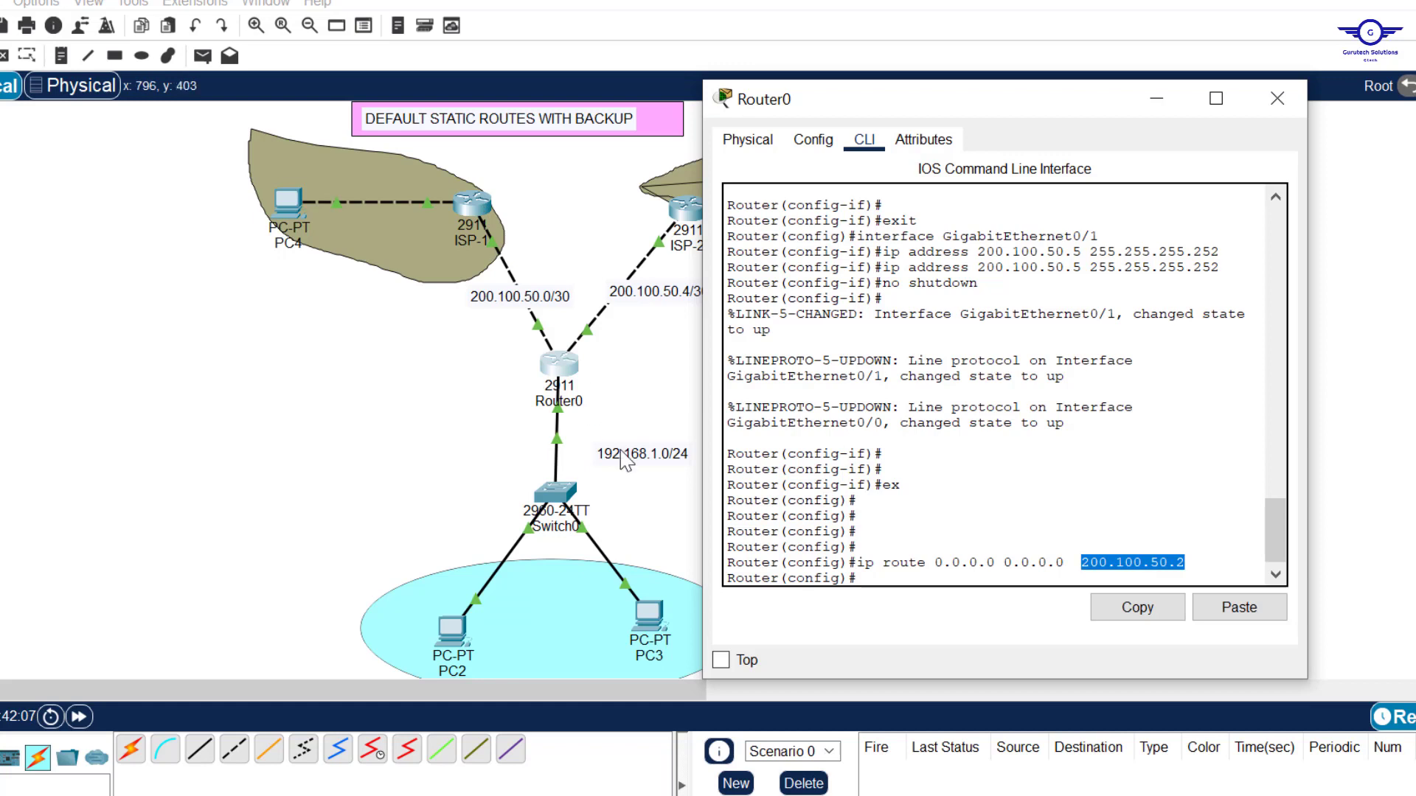
click(605, 325)
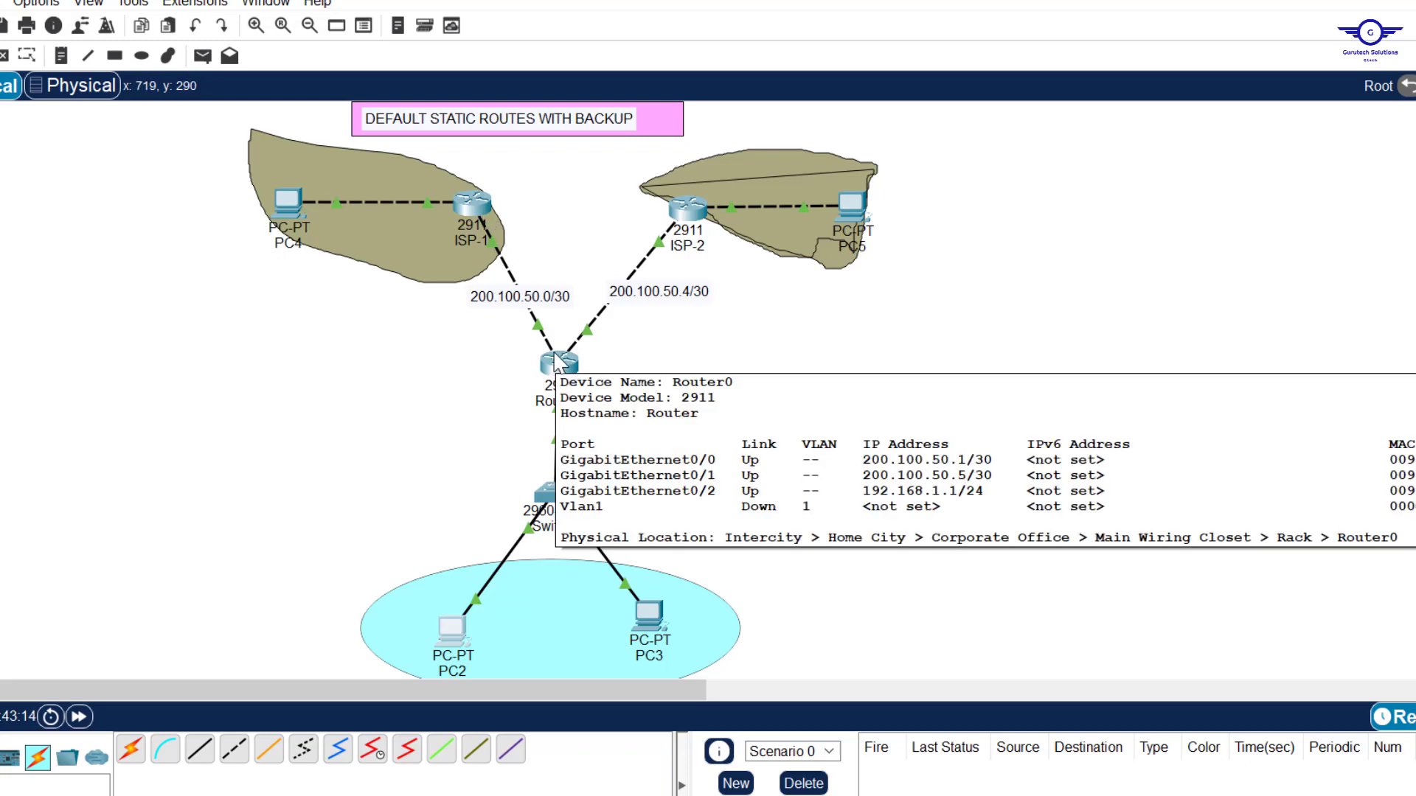
- Open the ISP-1 router's command line and leave interface configuration for global configuration mode
click(470, 211)
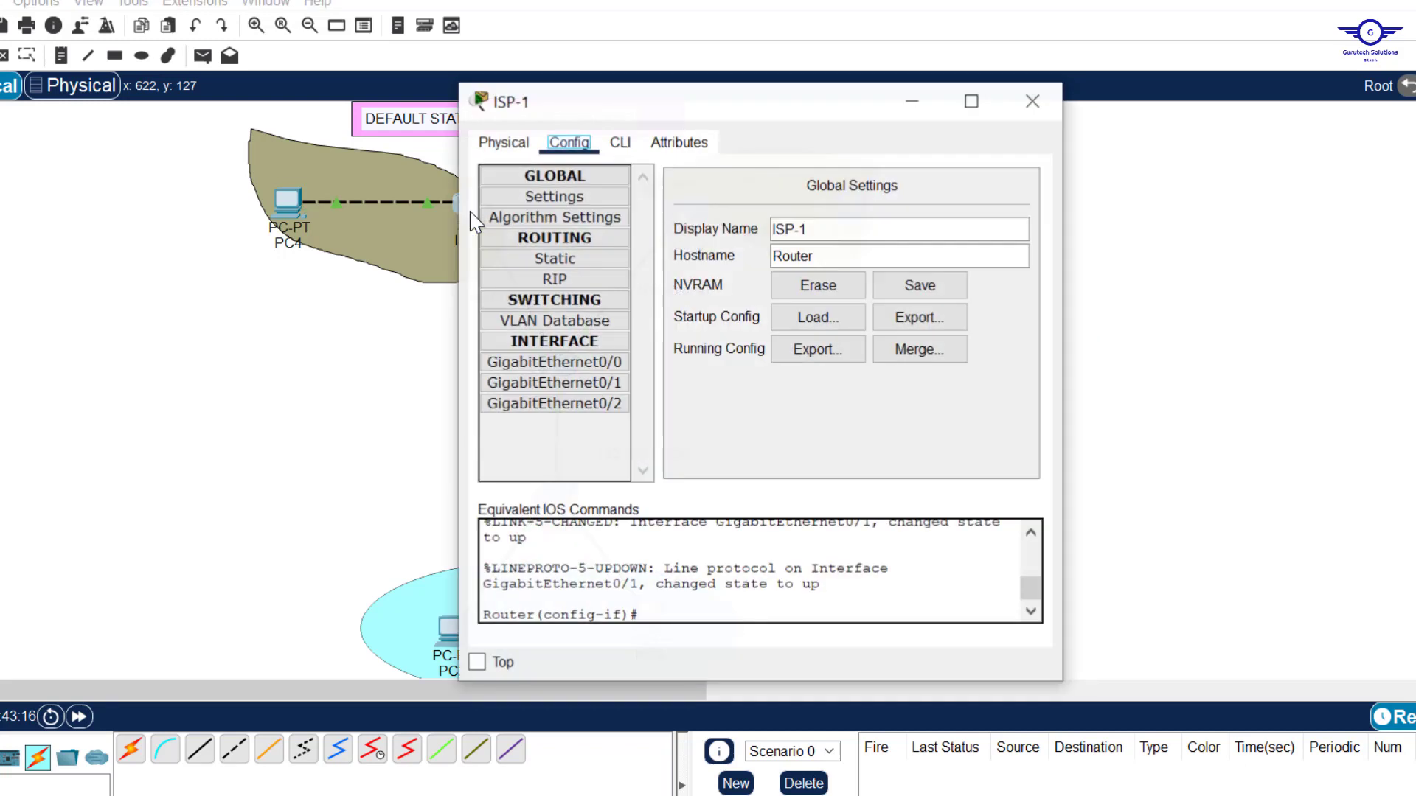
click(1032, 101)
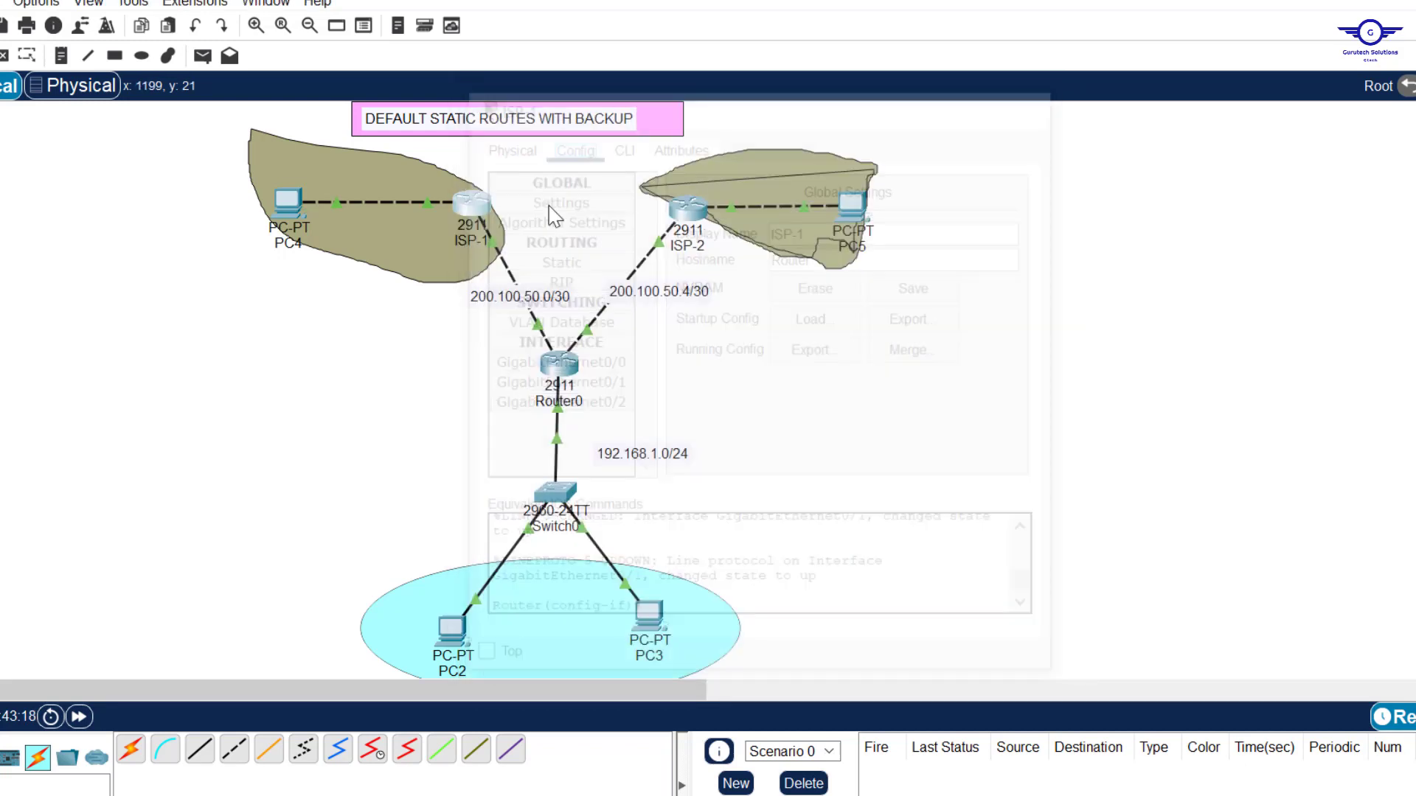
click(478, 205)
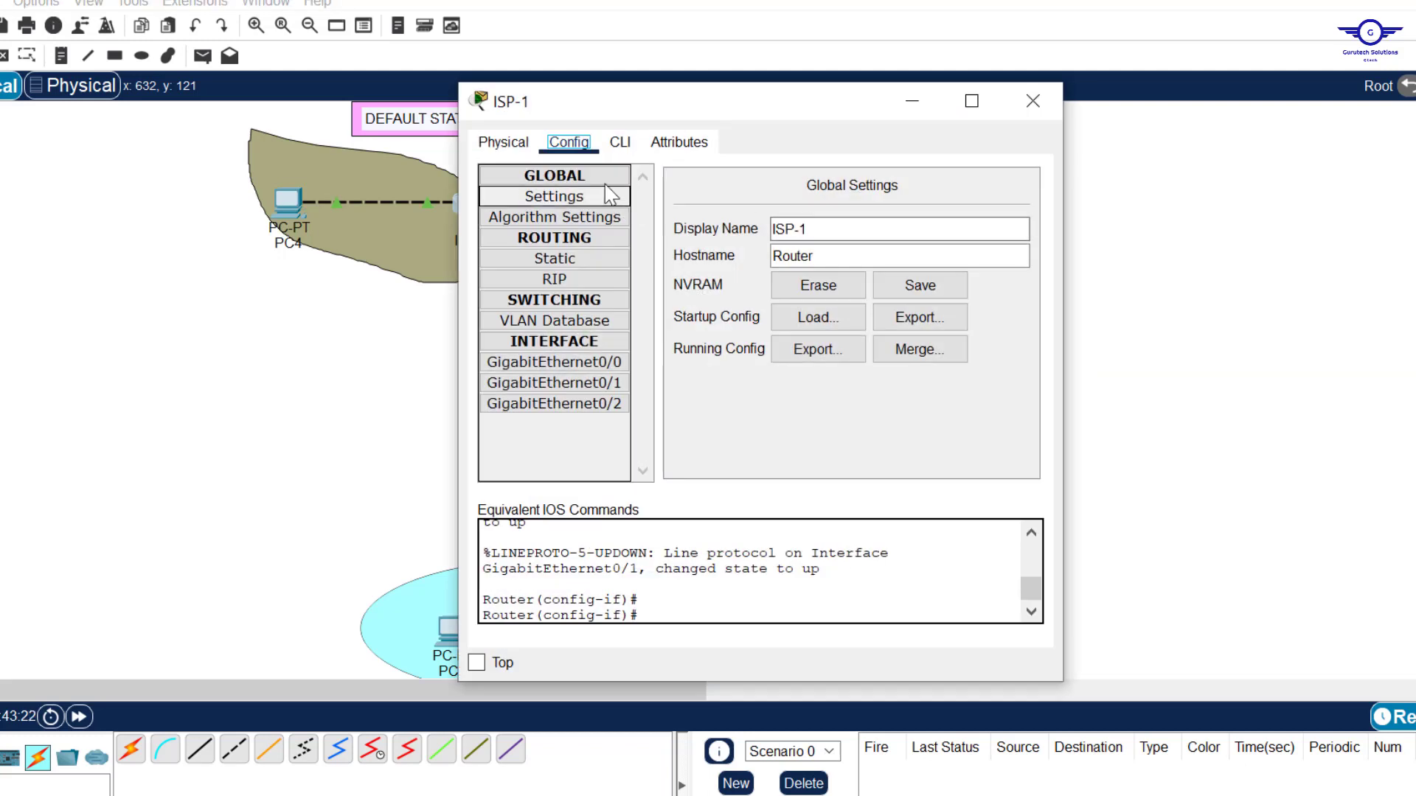
click(619, 142)
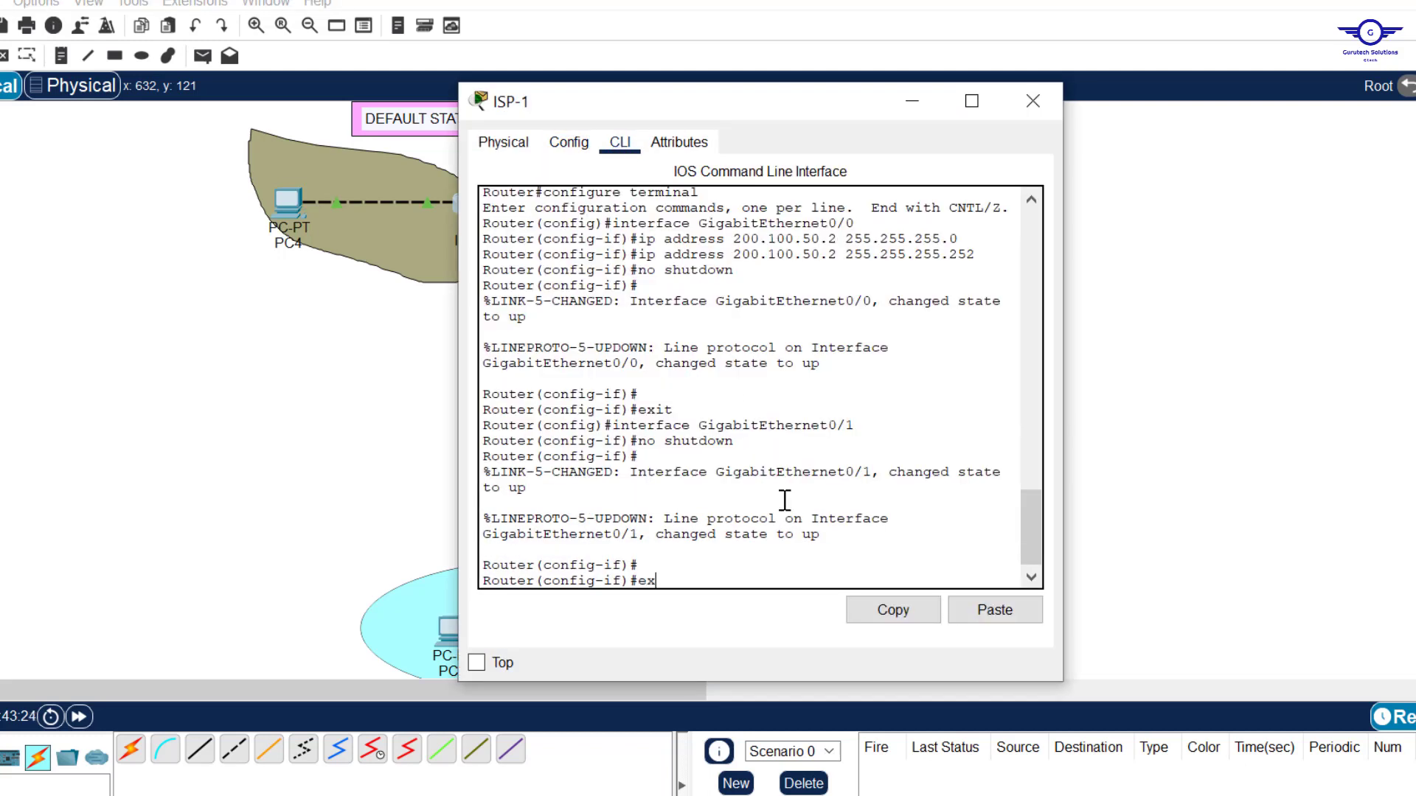
text(ex)
key(Return)
key(Return)
key(Return)
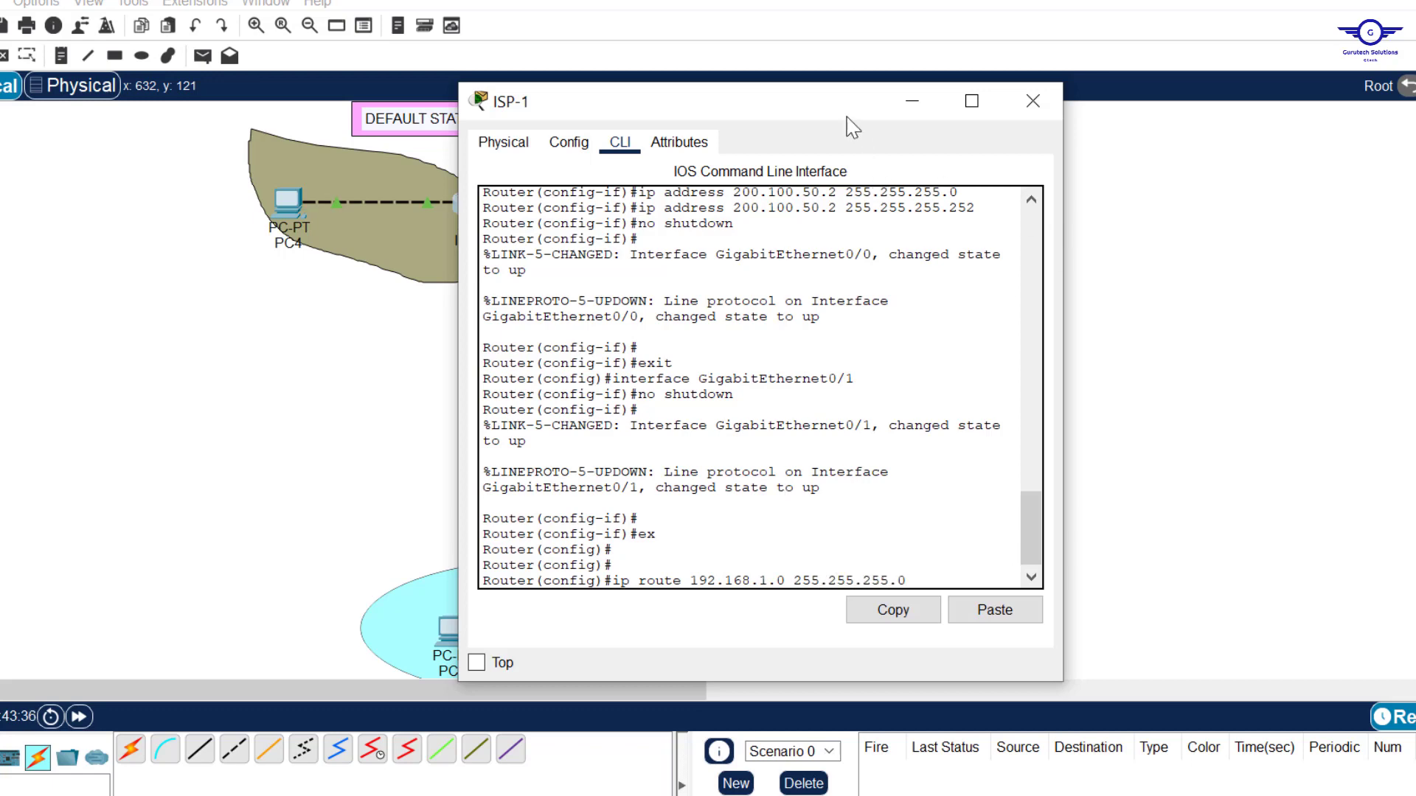
- Add a static route on ISP-1 to network 192.168.1.0 255.255.255.0 with next hop 200.100.50.1, and close its window
drag(827, 115, 1147, 137)
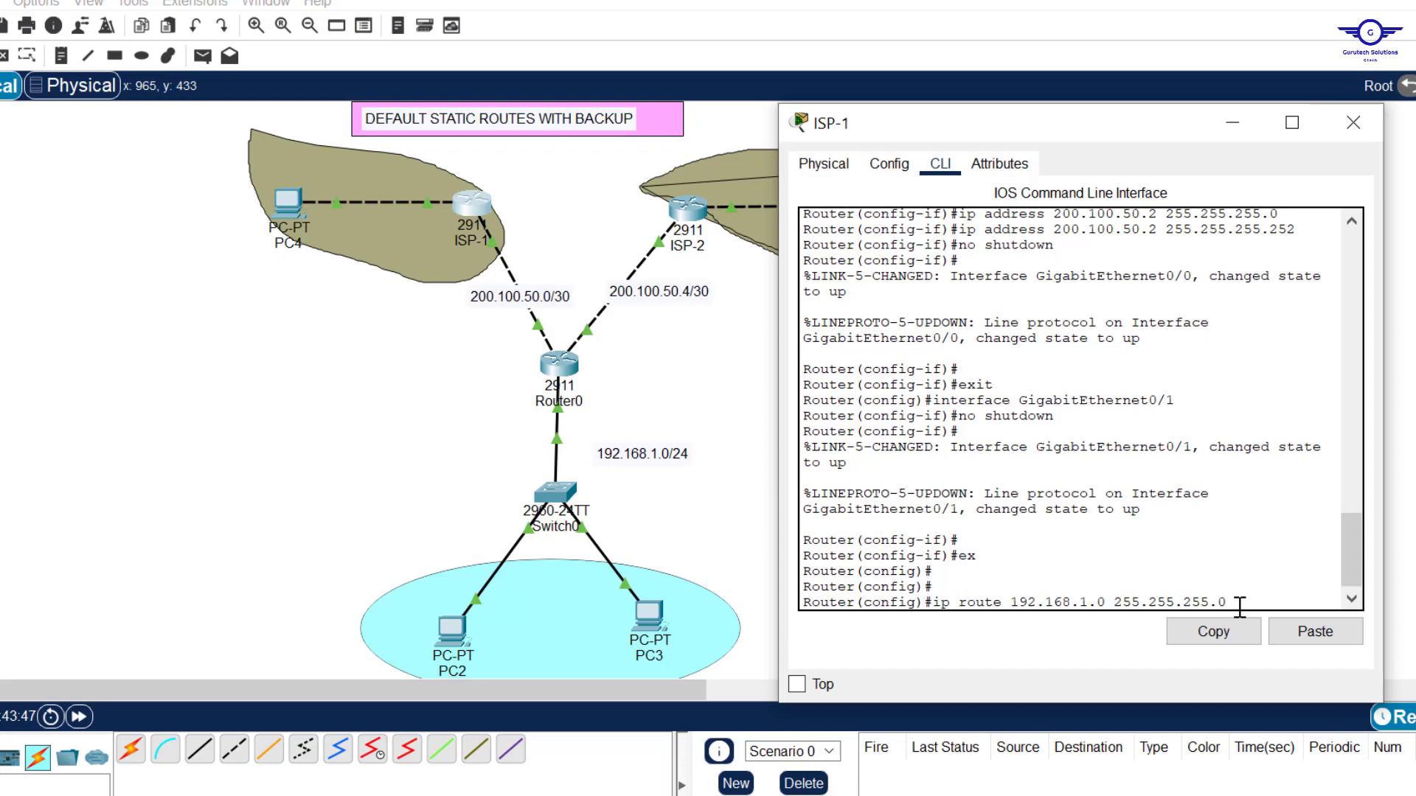
drag(1240, 606, 907, 588)
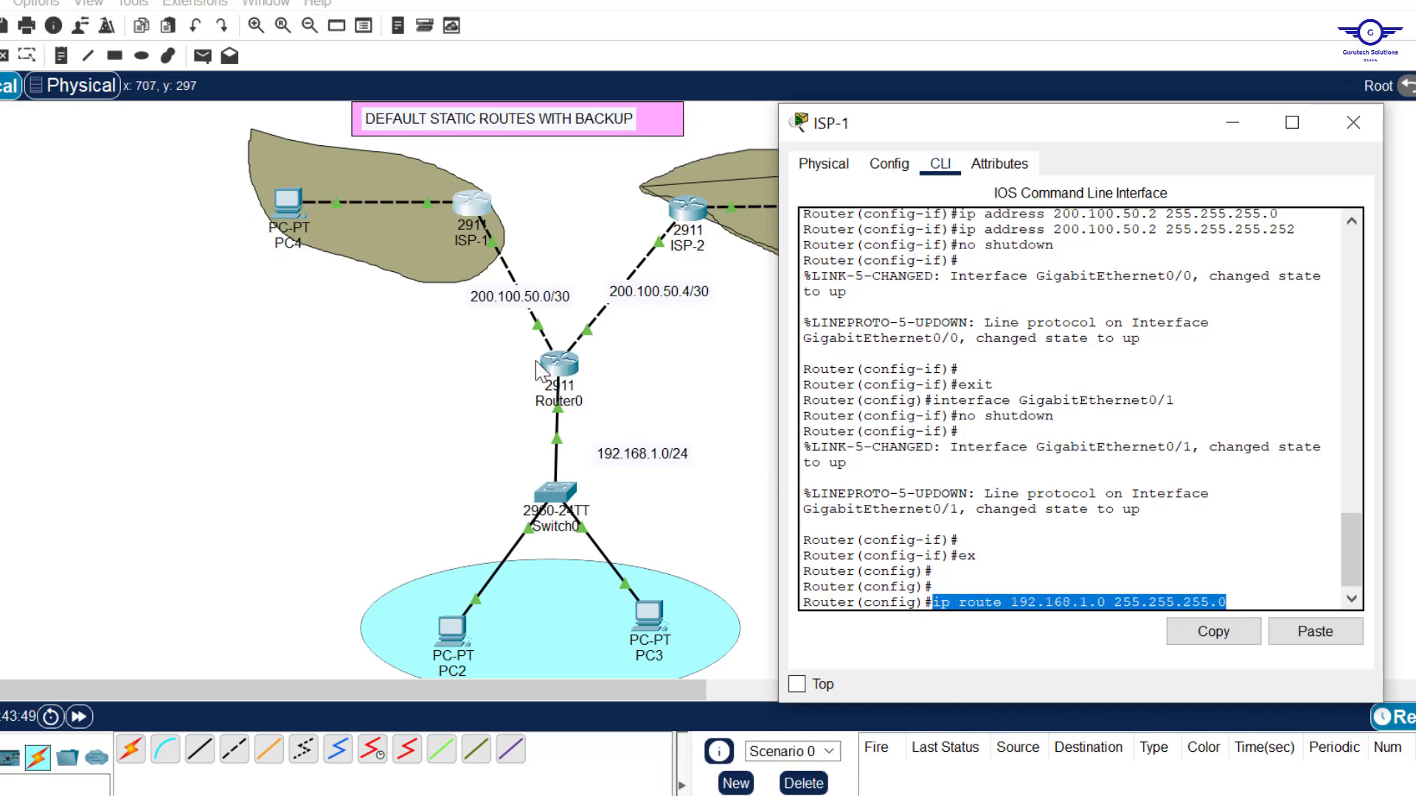
click(1244, 590)
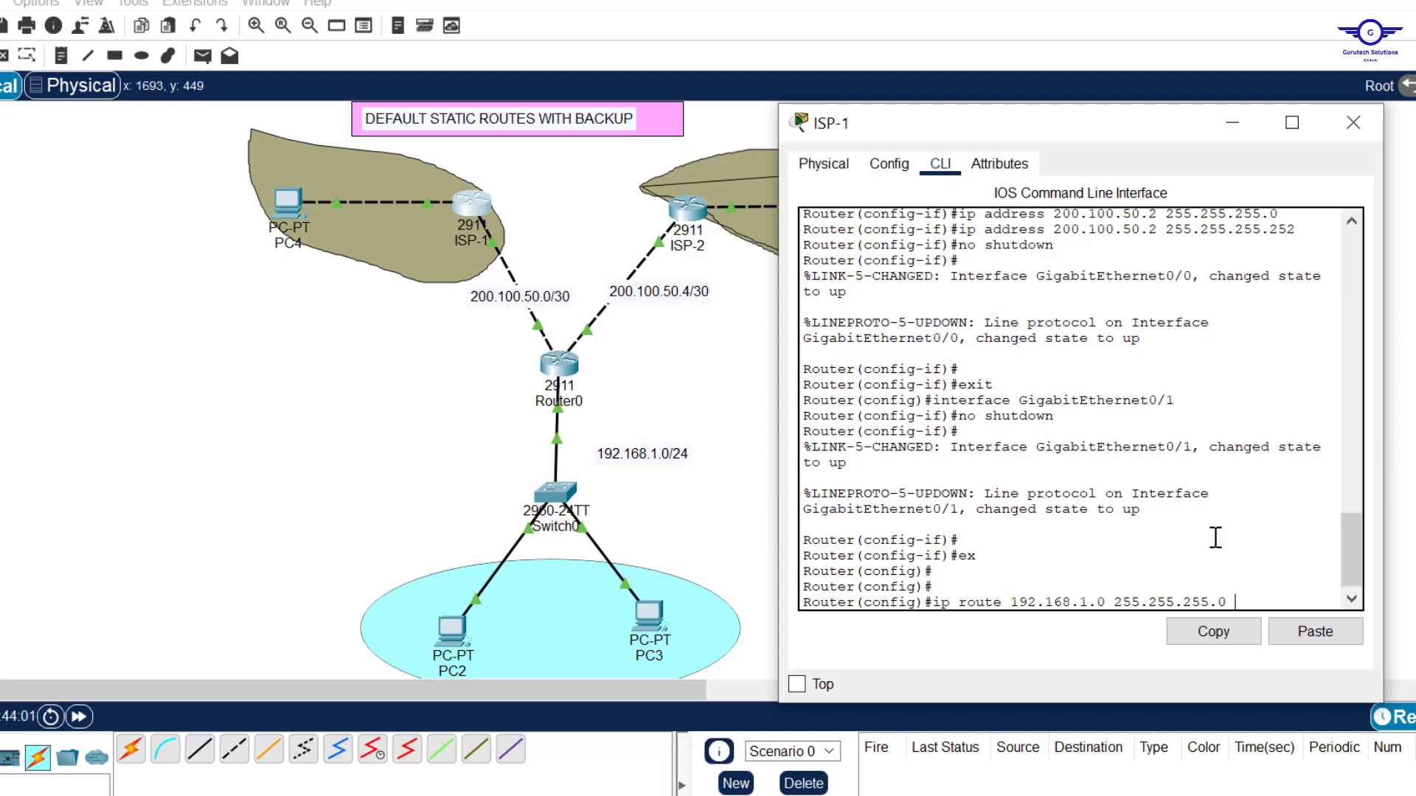
text(100.50.1)
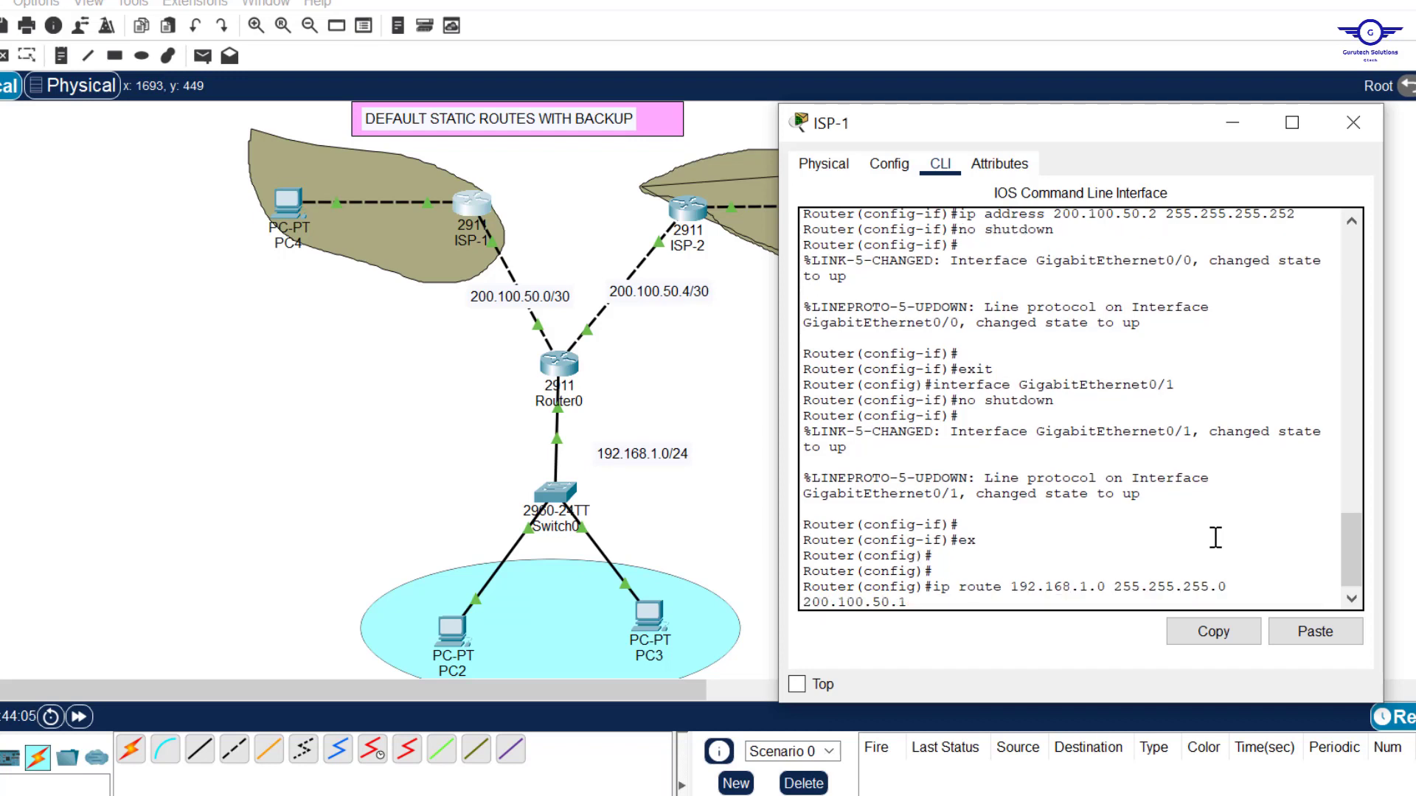
key(Return)
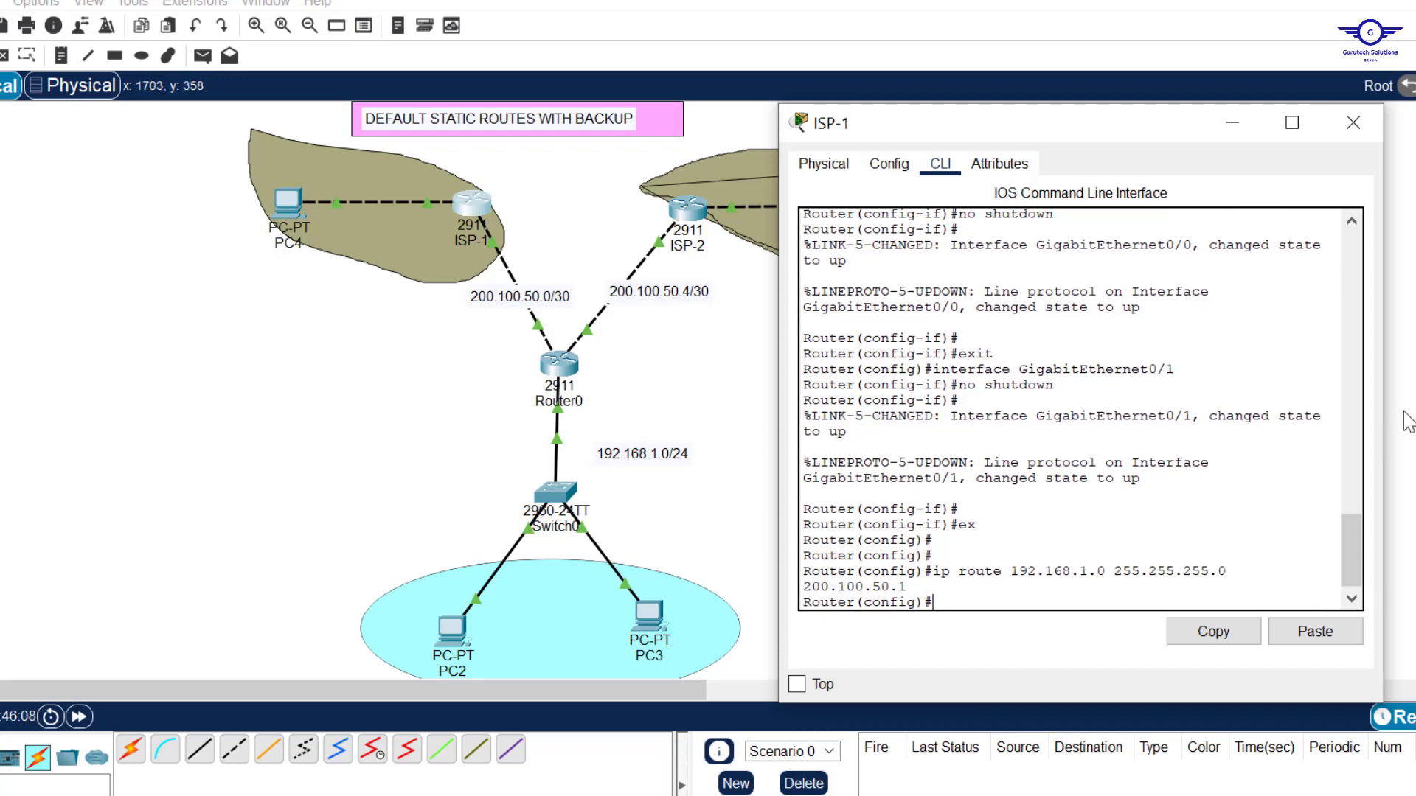
click(1353, 123)
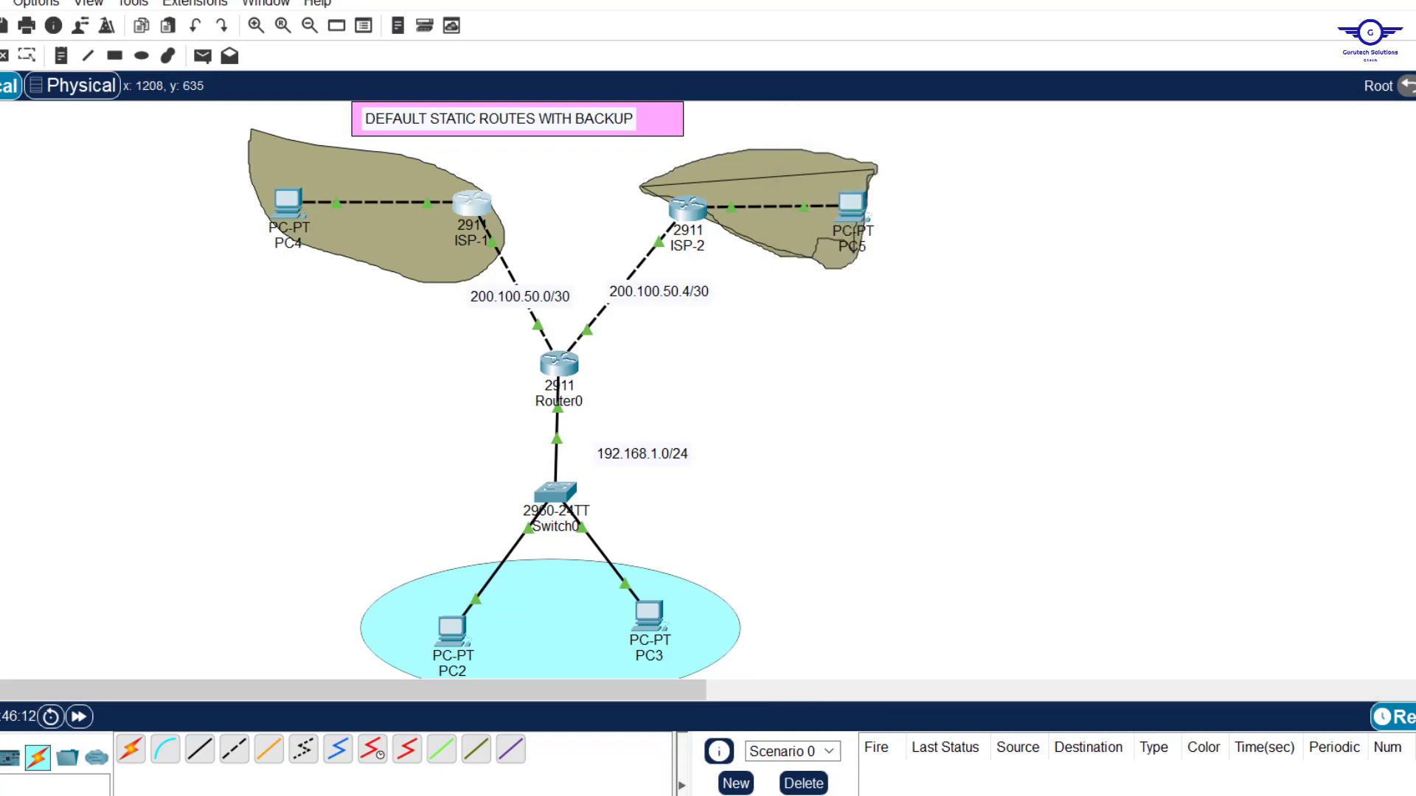
- Switch to config-guide.txt in Notepad to check the step after the default static routes, and return to the topology
mouse_move(853, 792)
click(853, 704)
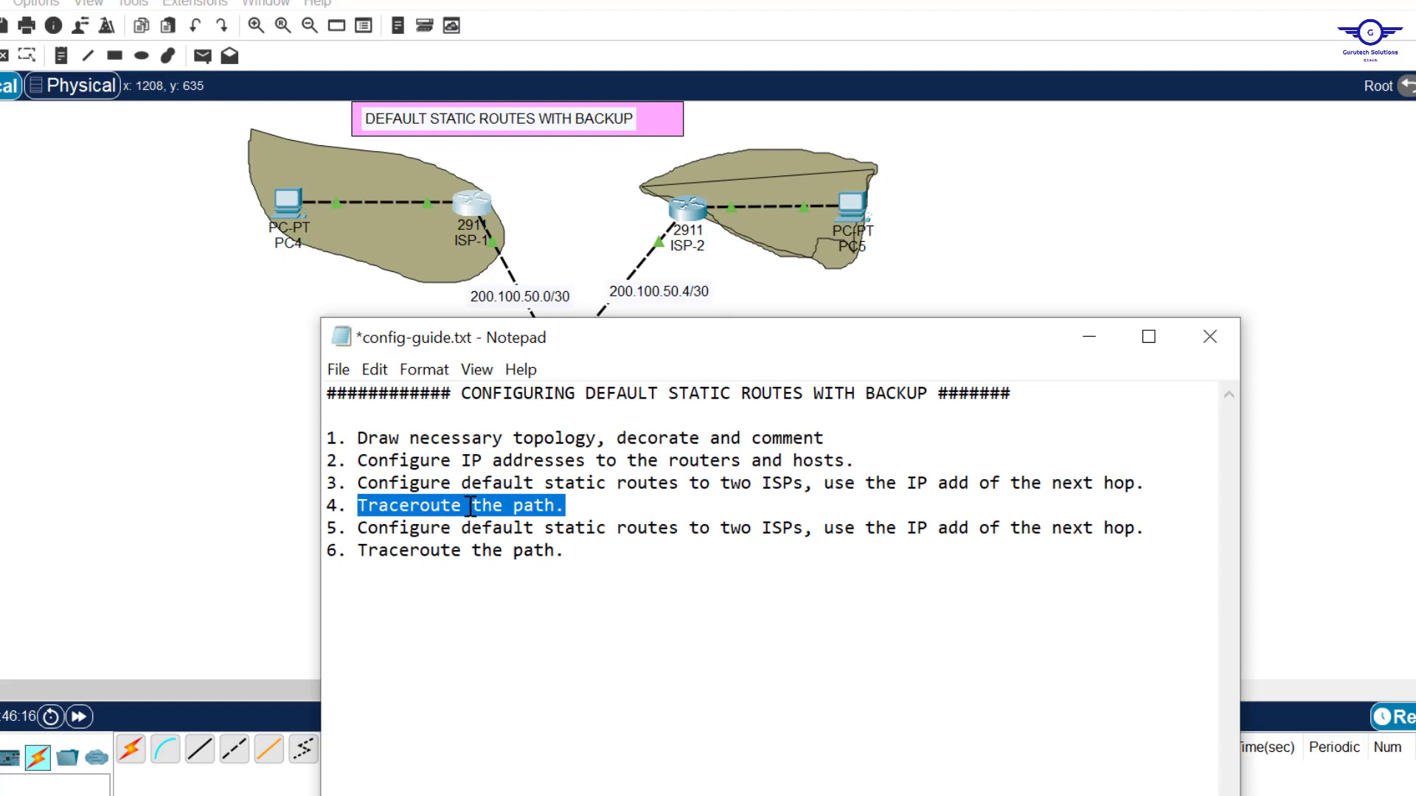
click(1305, 285)
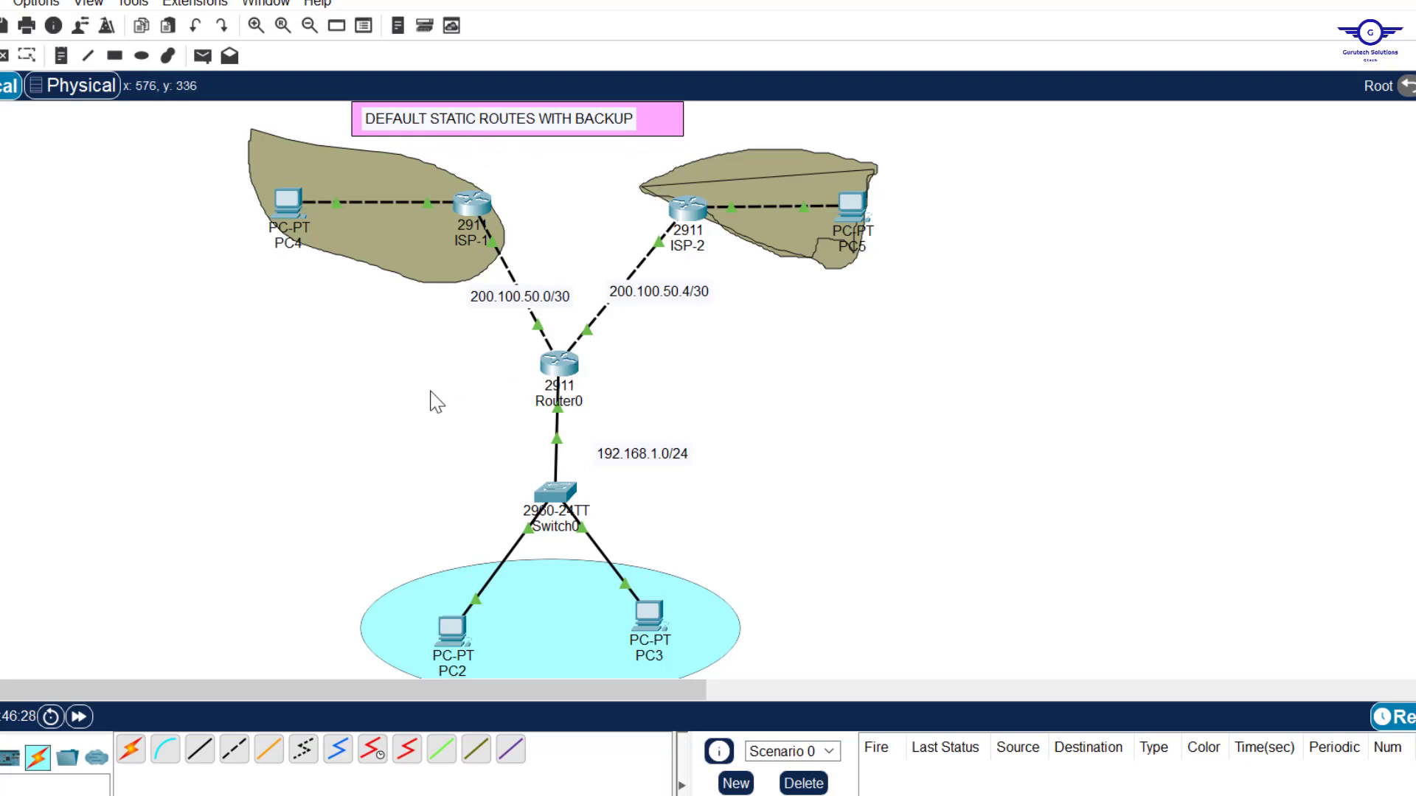
drag(481, 354, 667, 387)
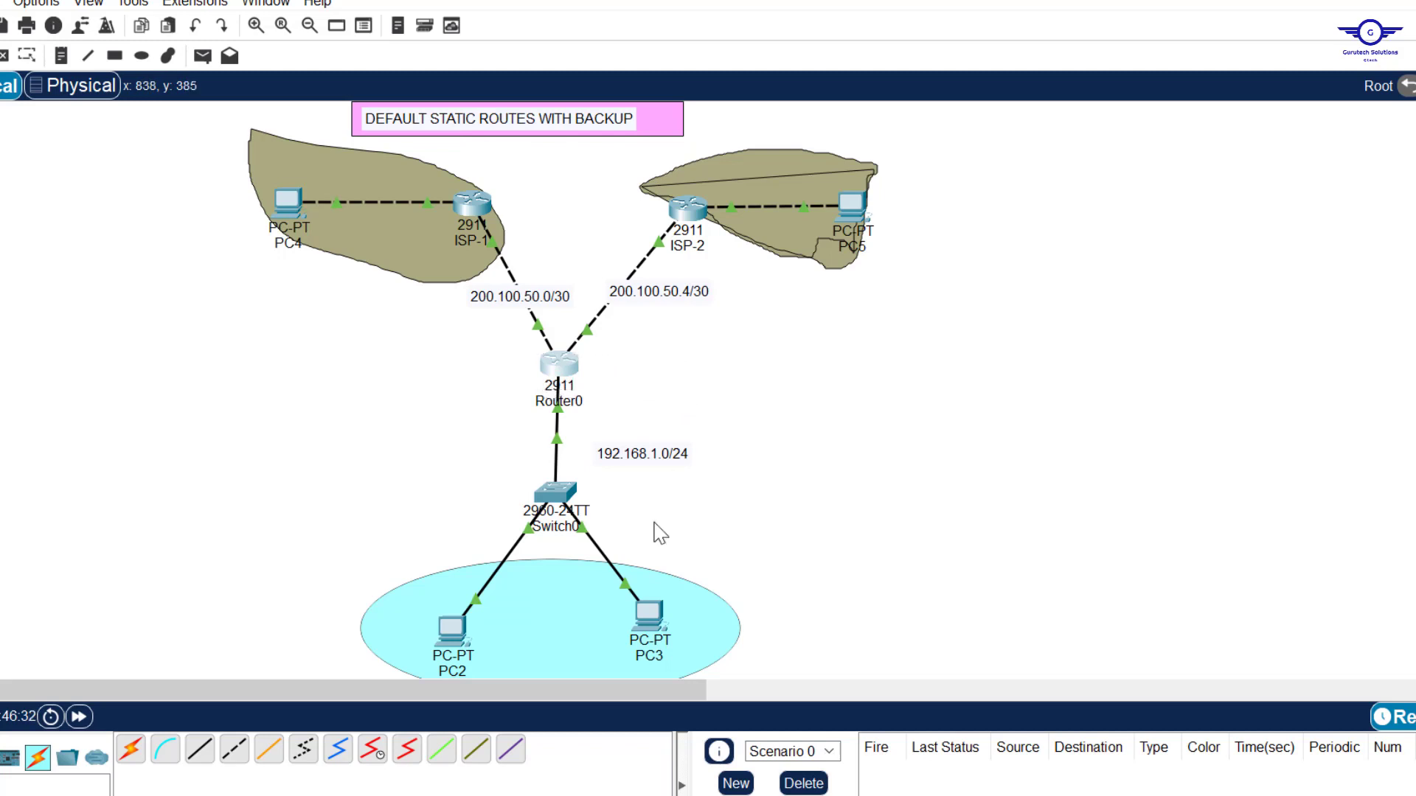
- Run tracert 8.8.8.8 from PC3's command prompt
double_click(647, 615)
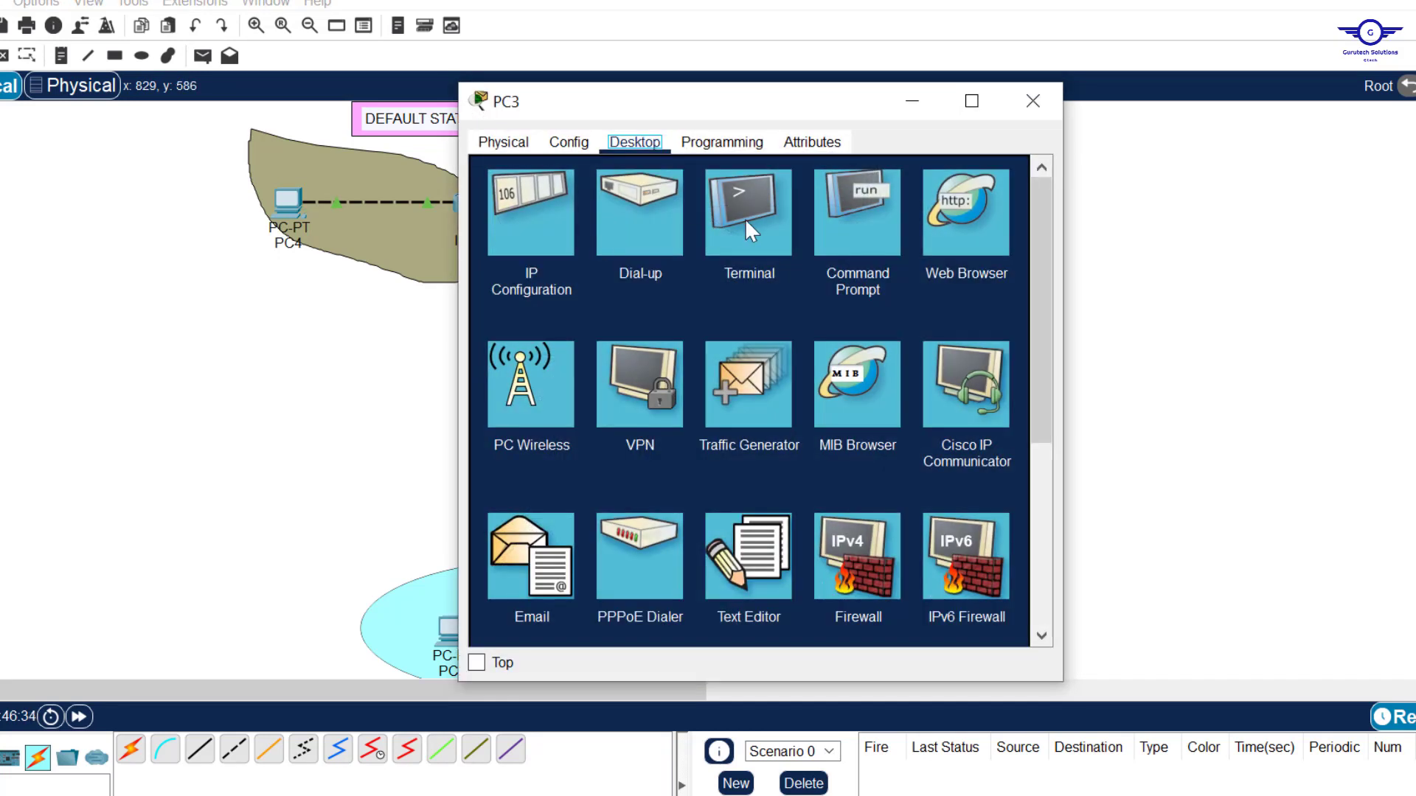
click(902, 229)
key(Return)
key(Return)
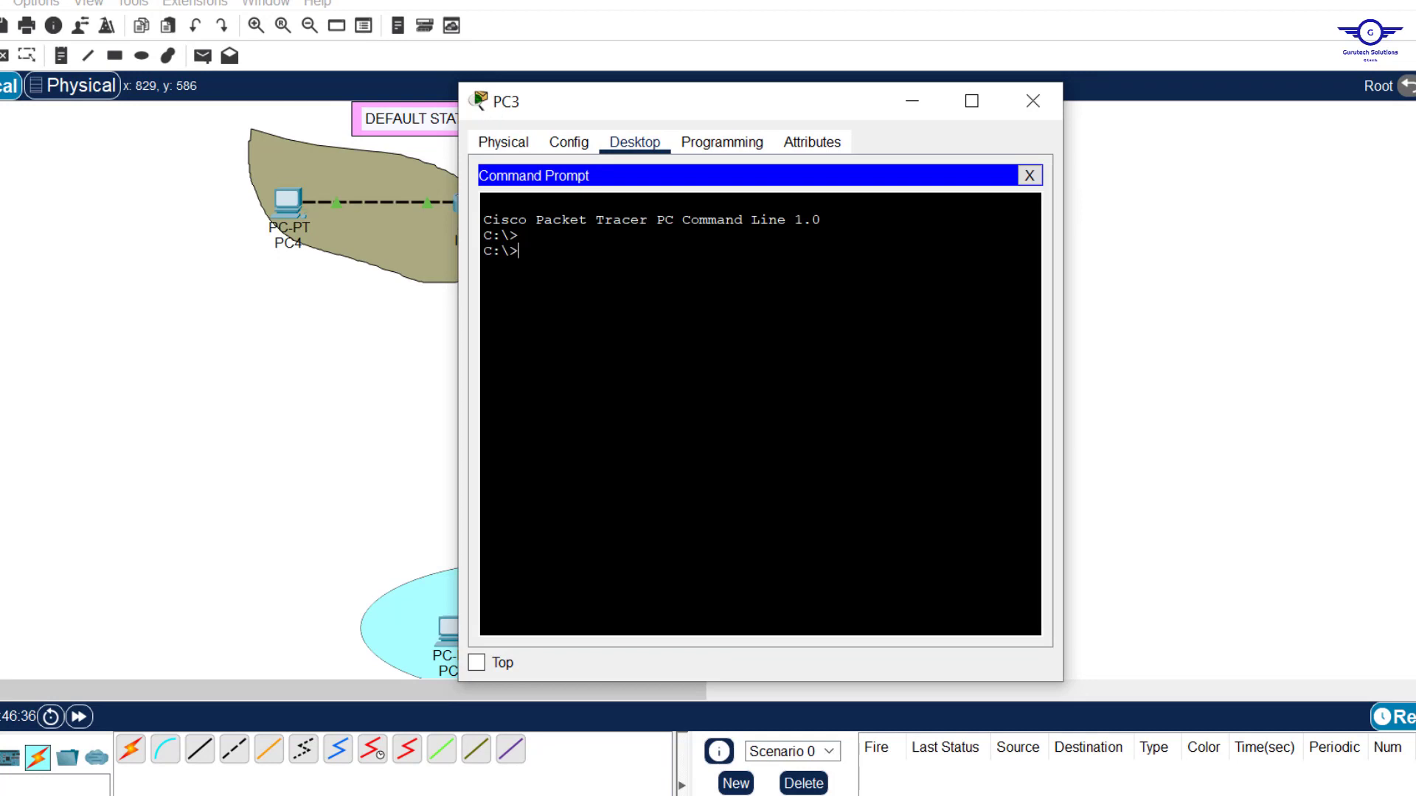
text(tracert 8.8.8.8)
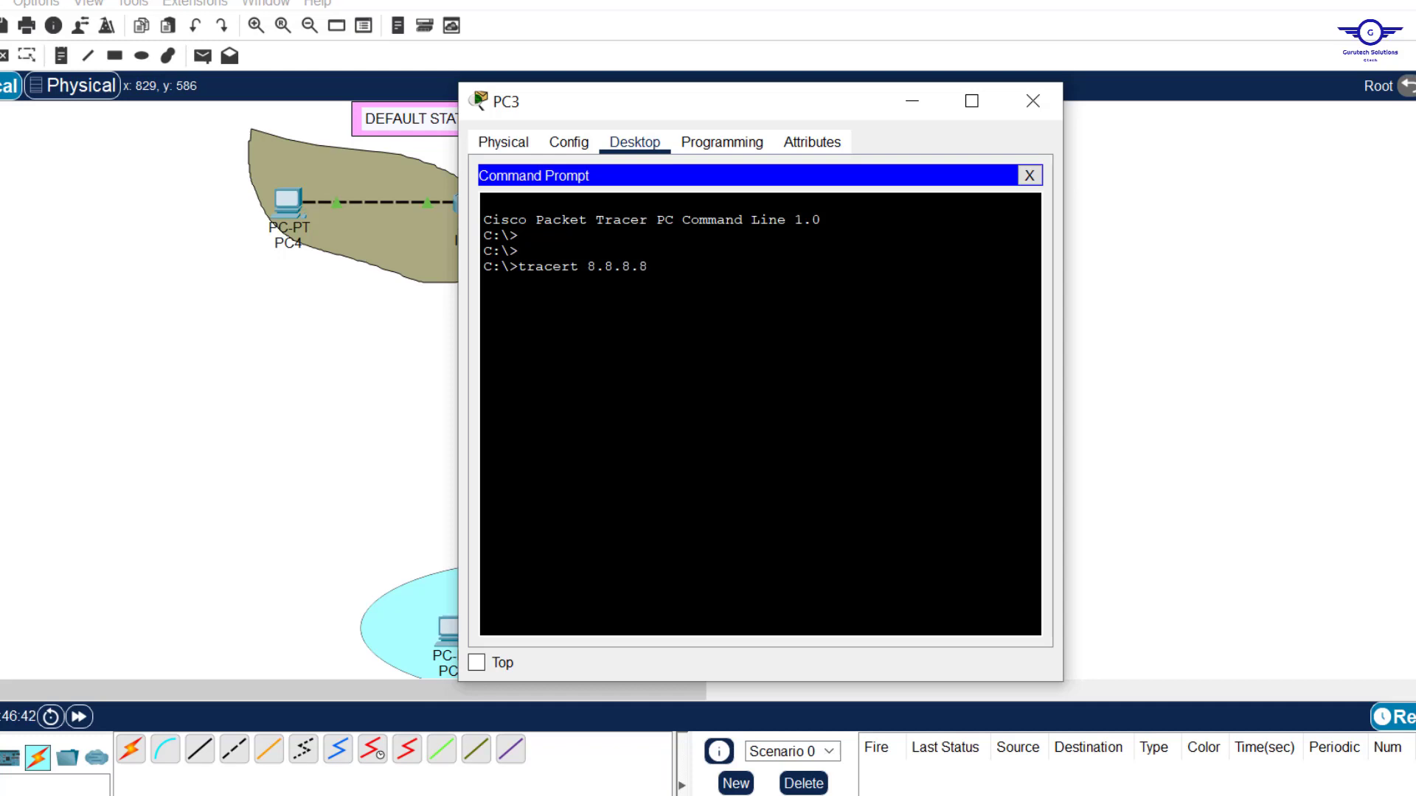
key(Return)
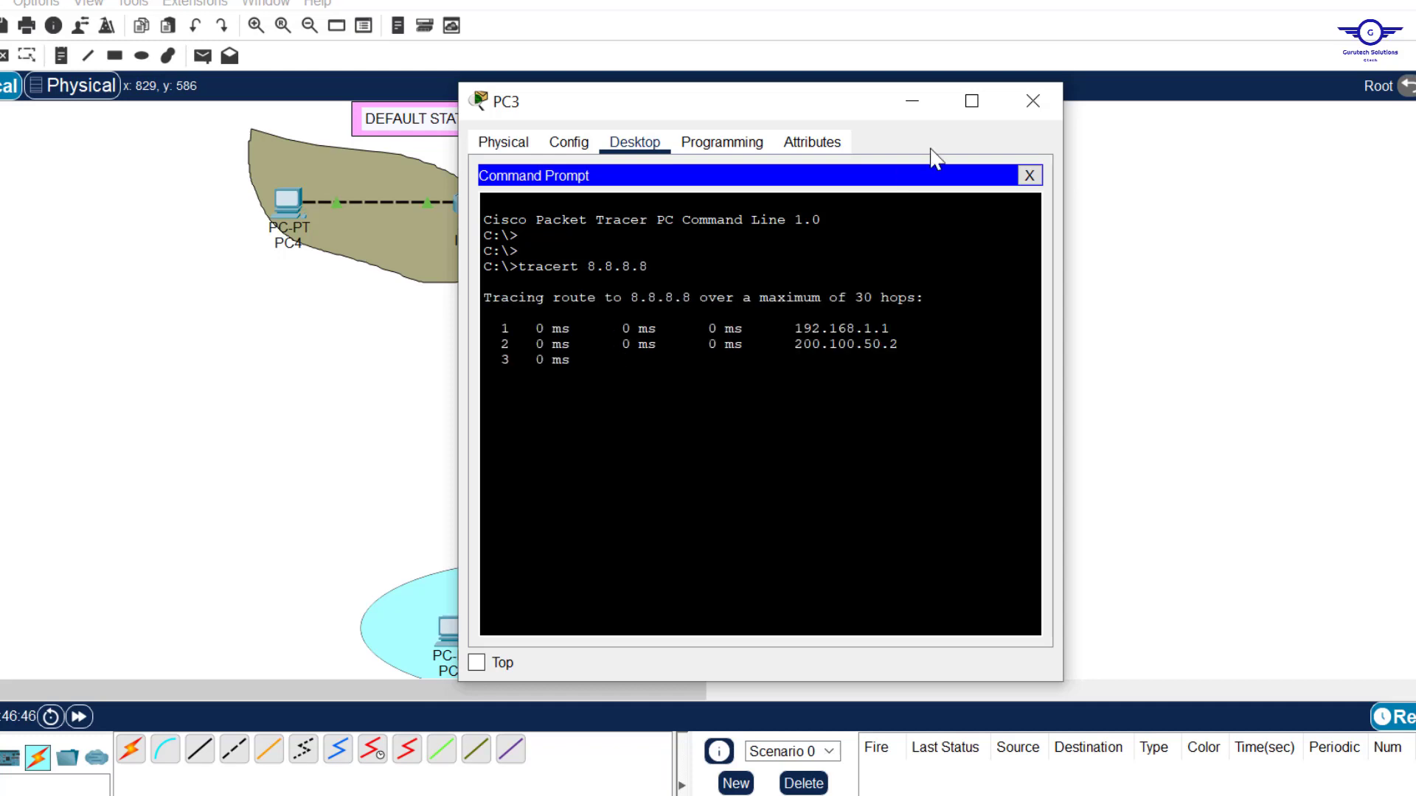
- Examine the hop addresses in PC3's trace output against the topology
drag(805, 114, 1098, 118)
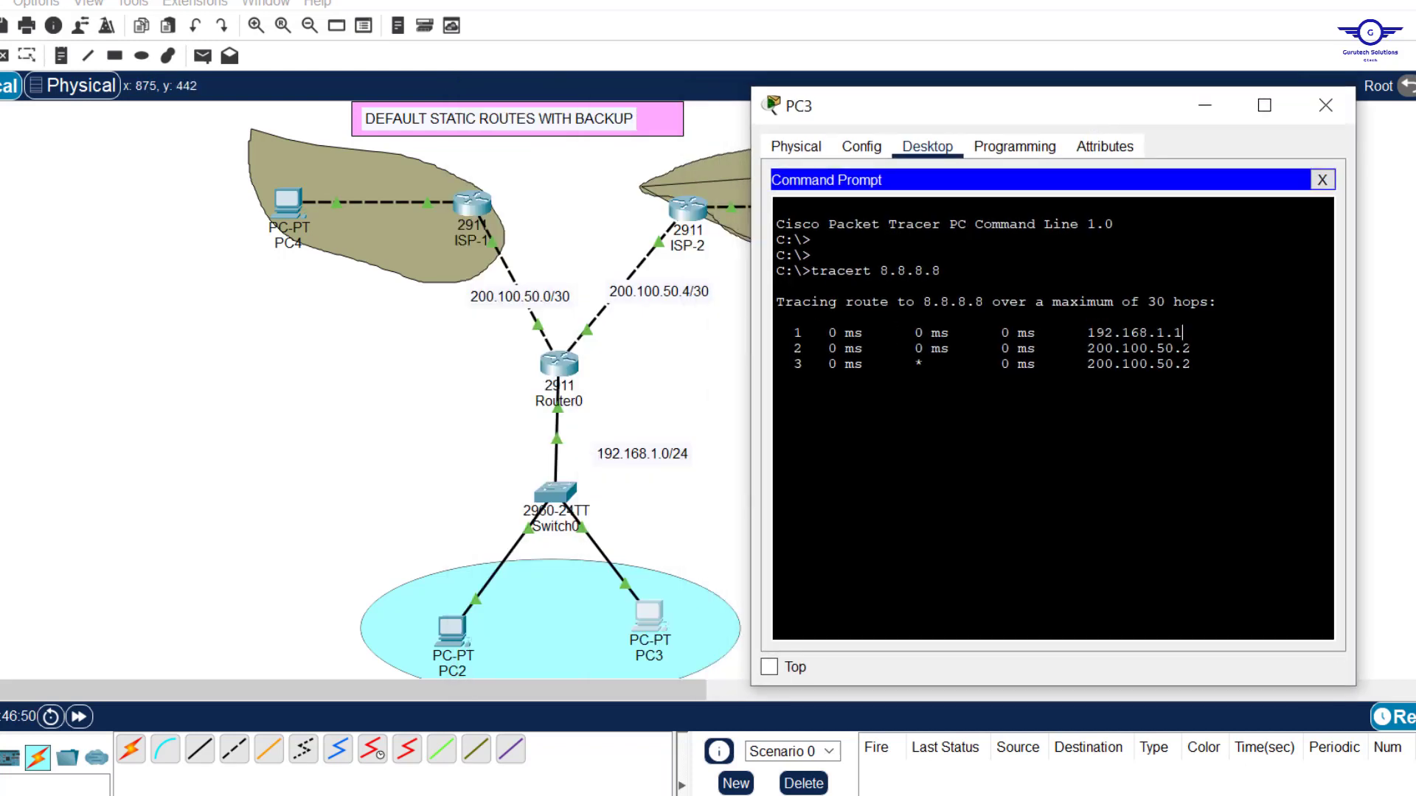
drag(1182, 333, 1087, 332)
drag(1191, 347, 1096, 348)
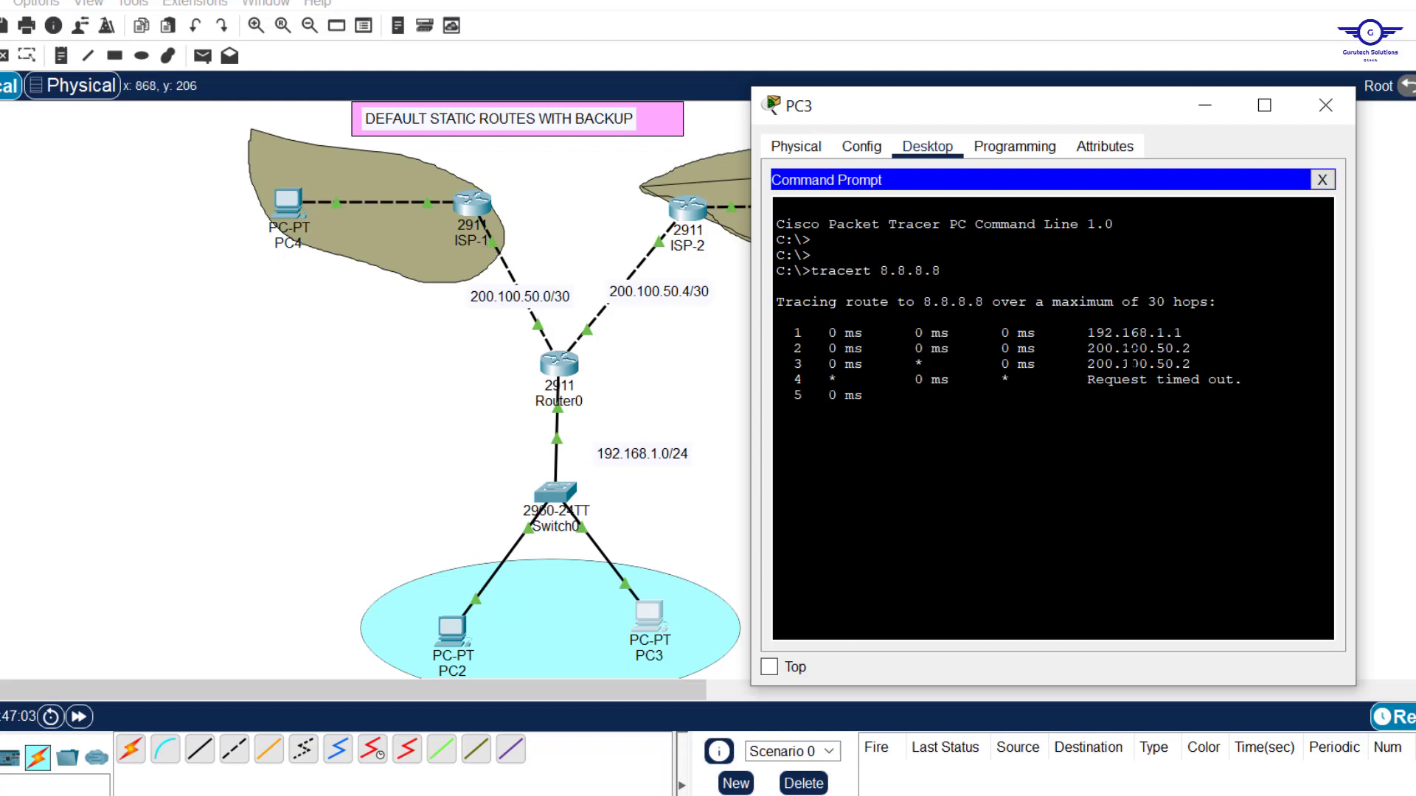
drag(1187, 363, 1092, 354)
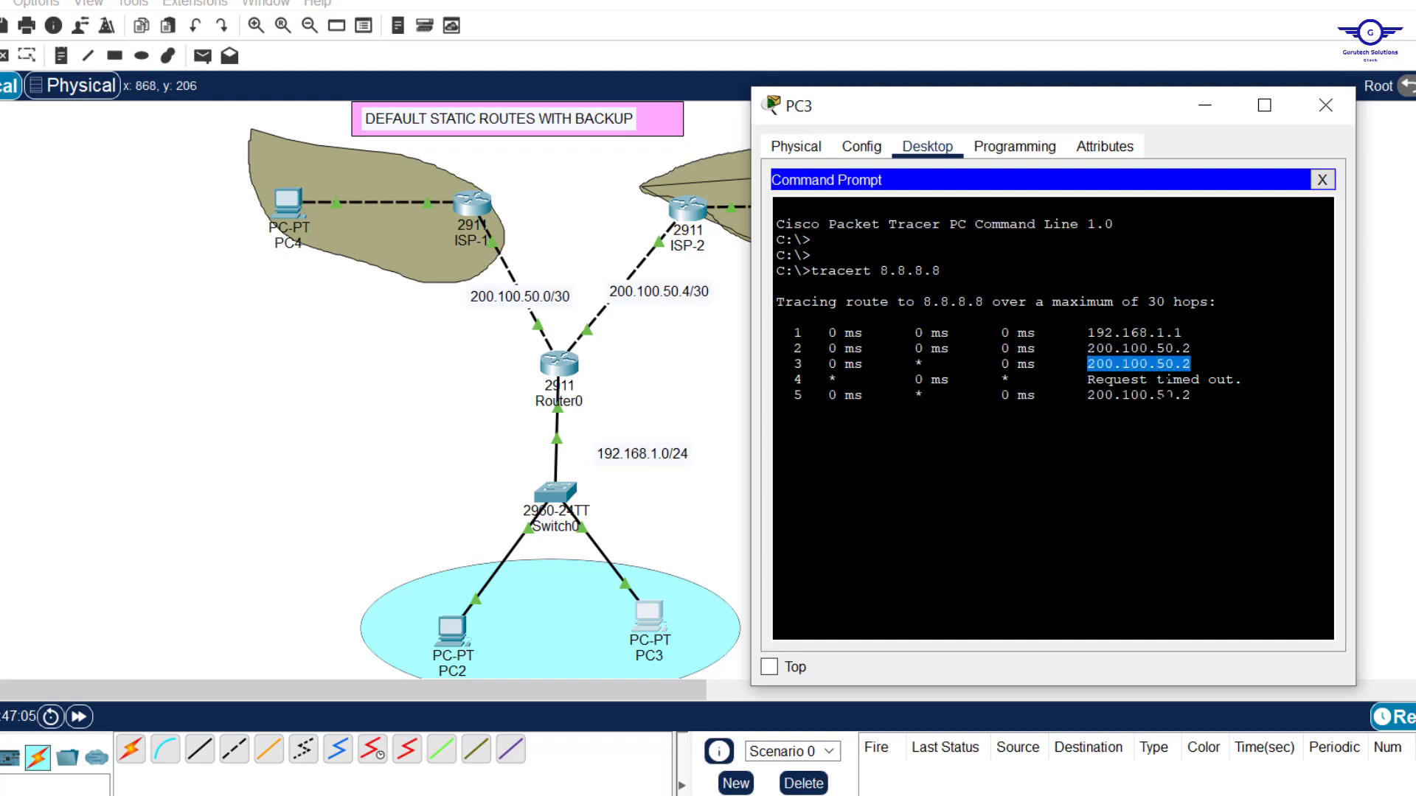
- Review the repeated hop addresses of the running trace on PC3 and stop the trace
drag(1191, 396, 1096, 385)
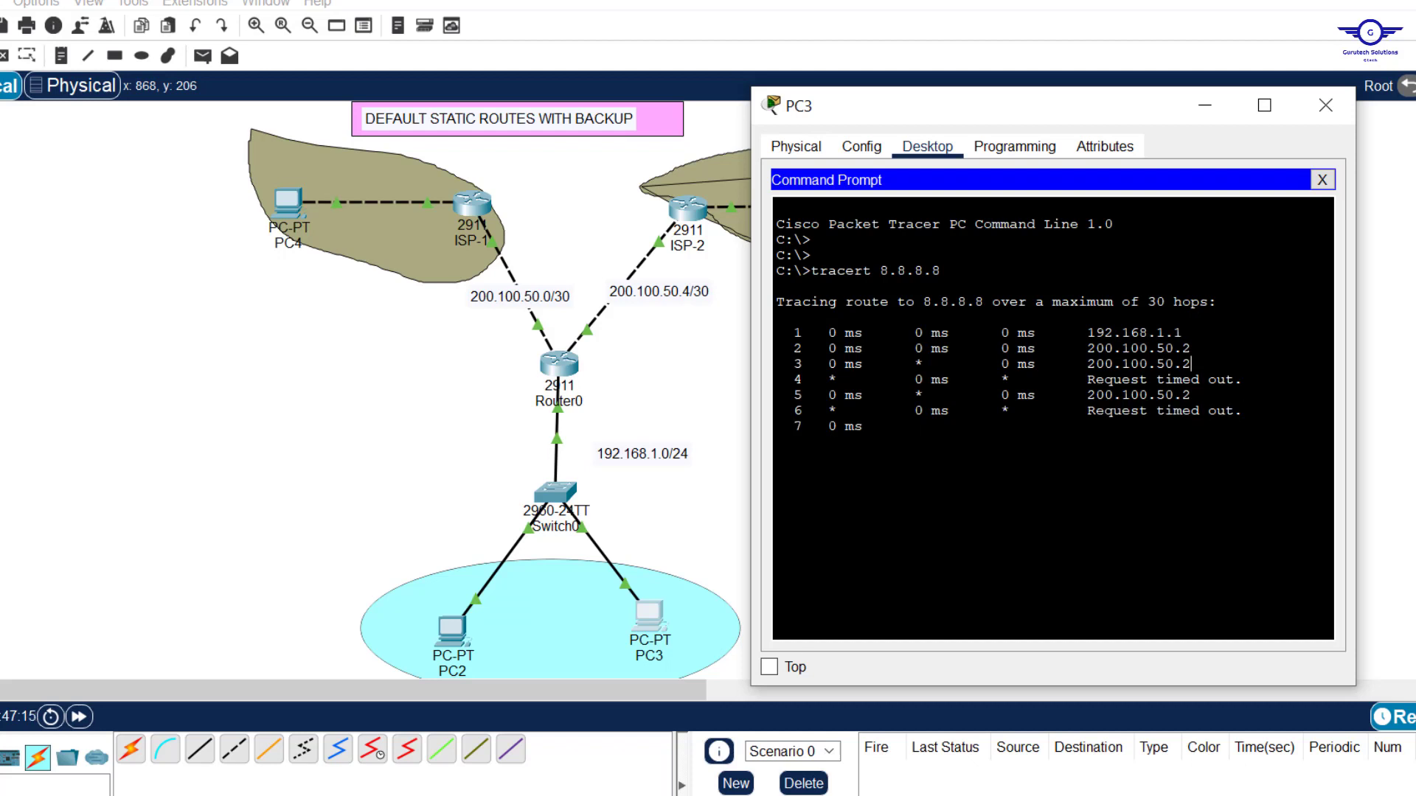
drag(1191, 363, 1088, 364)
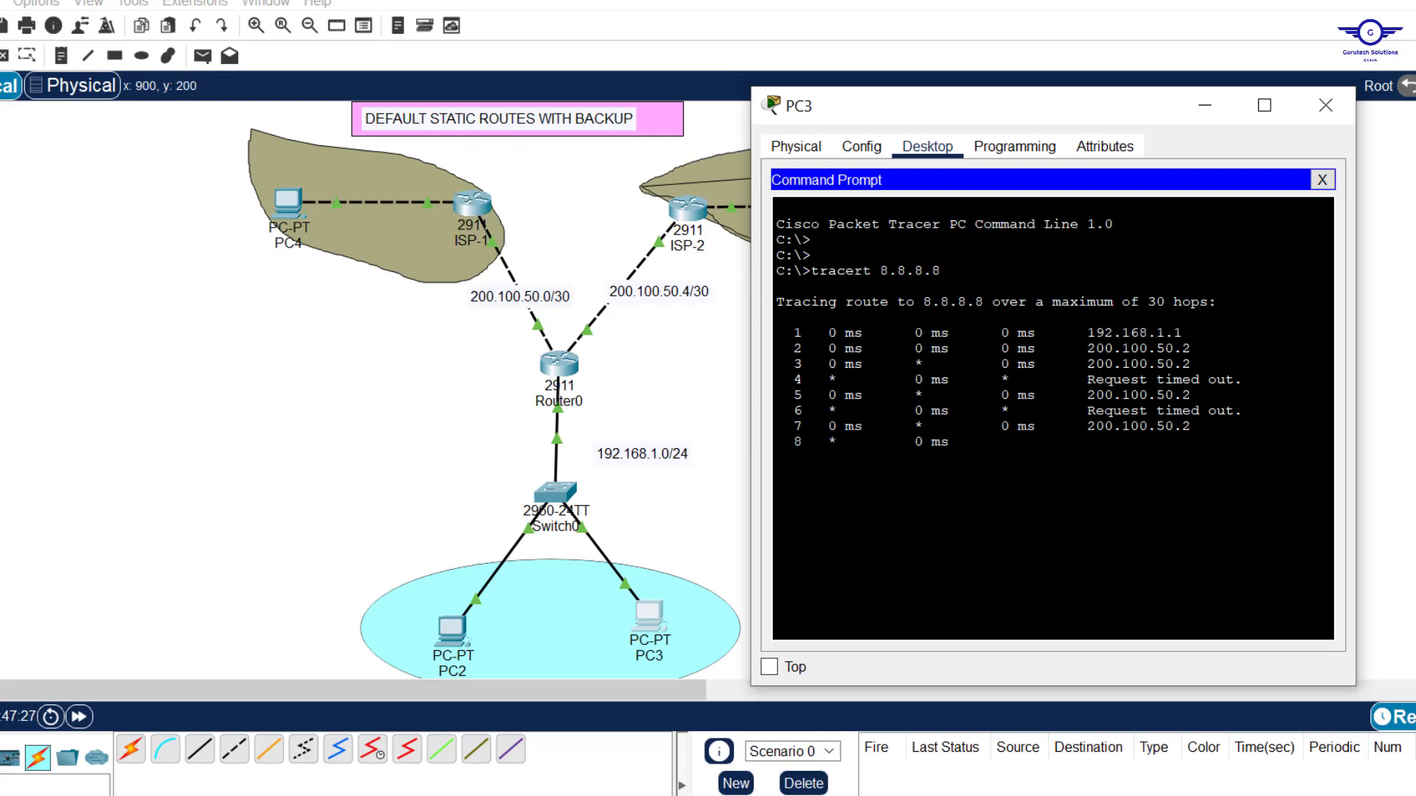
drag(941, 271, 880, 271)
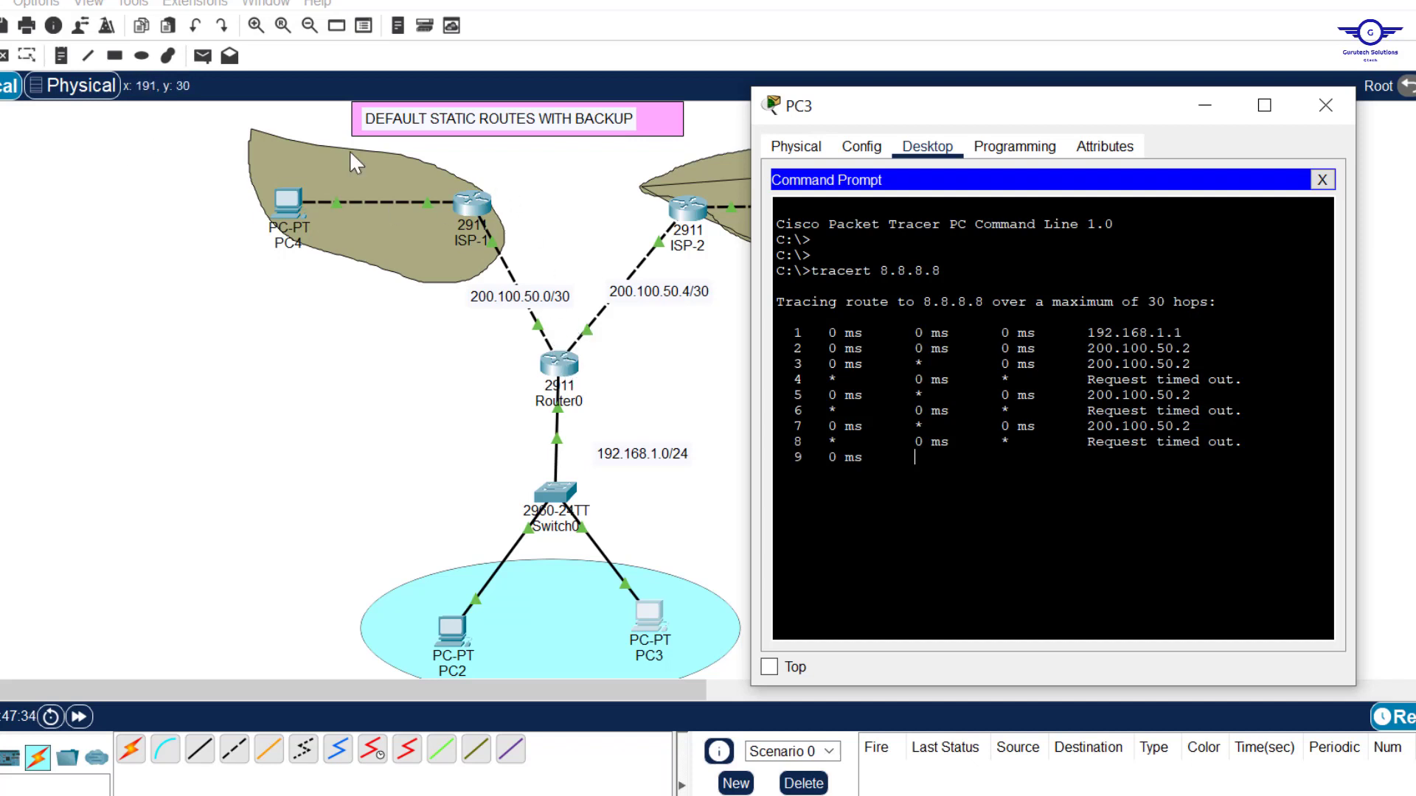
drag(1191, 458, 1090, 361)
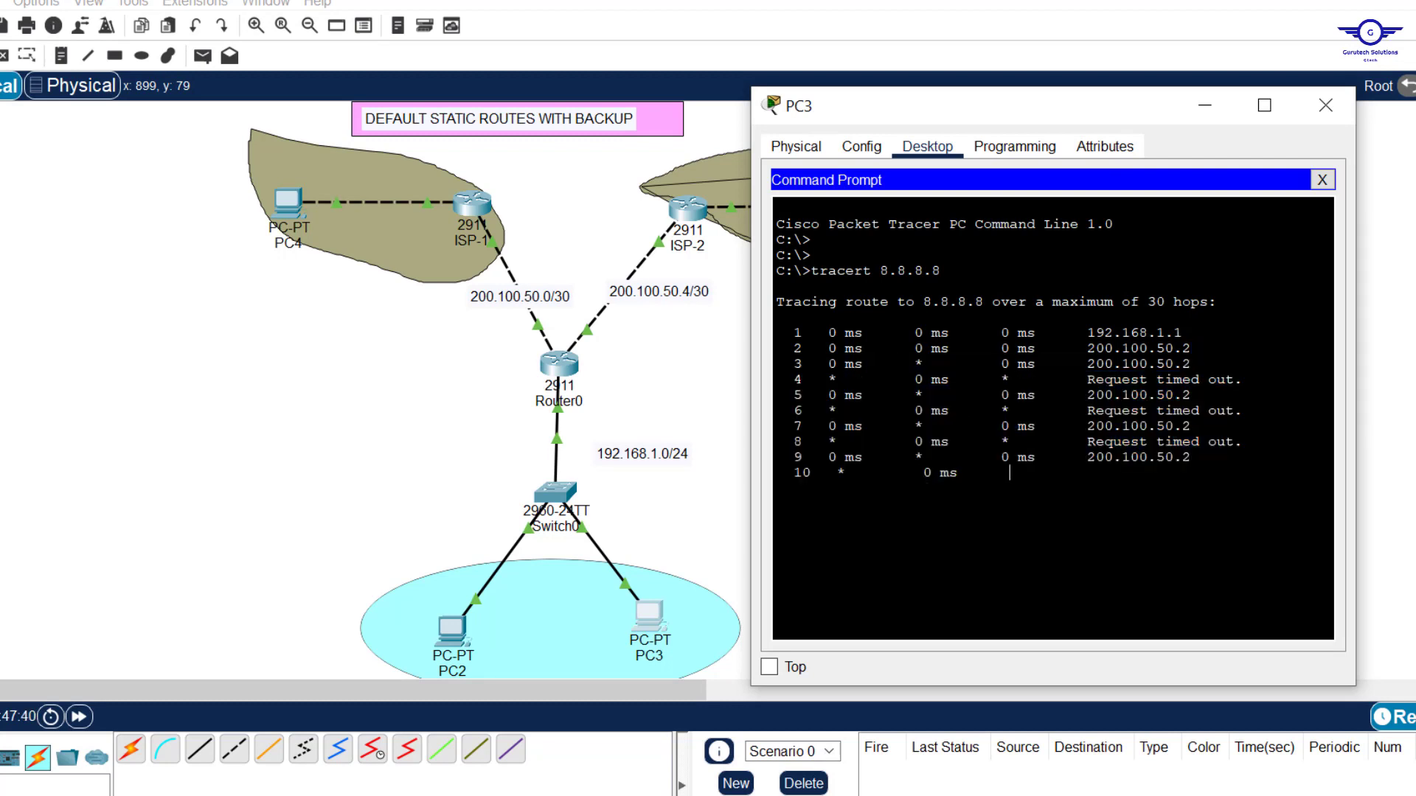
key(ctrl+c)
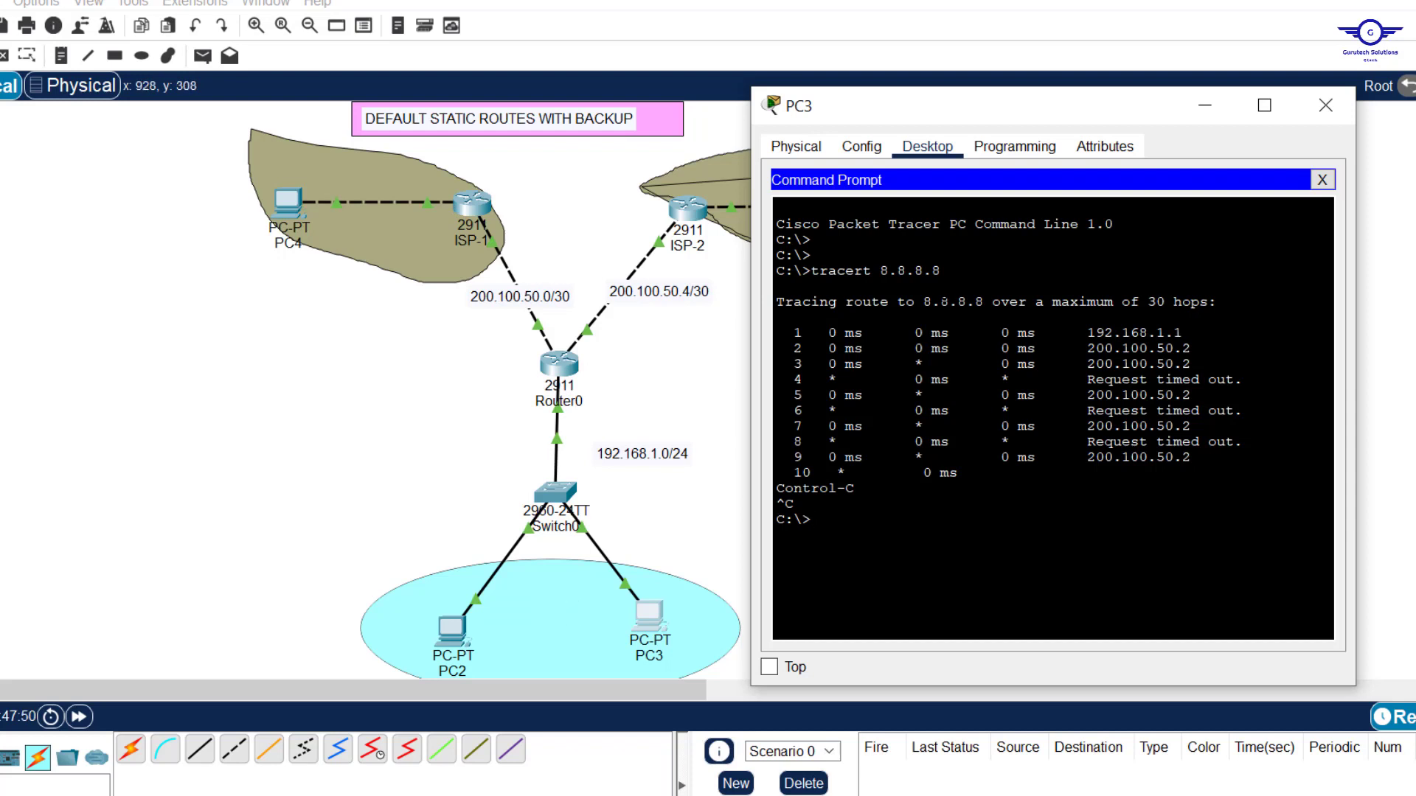
- Compare the trace's target address with its first two hop addresses in PC3's command prompt
drag(941, 271, 880, 271)
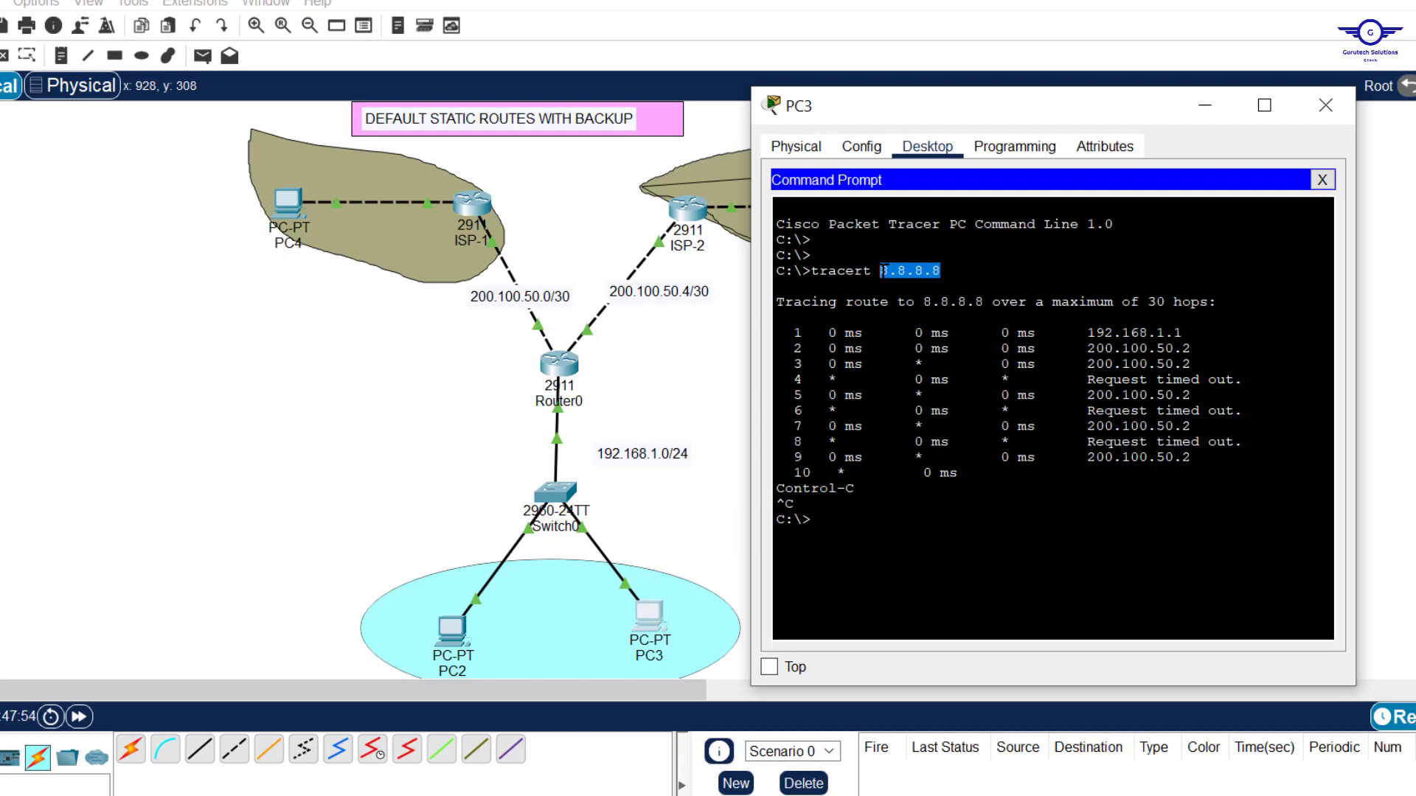
drag(1183, 333, 1089, 332)
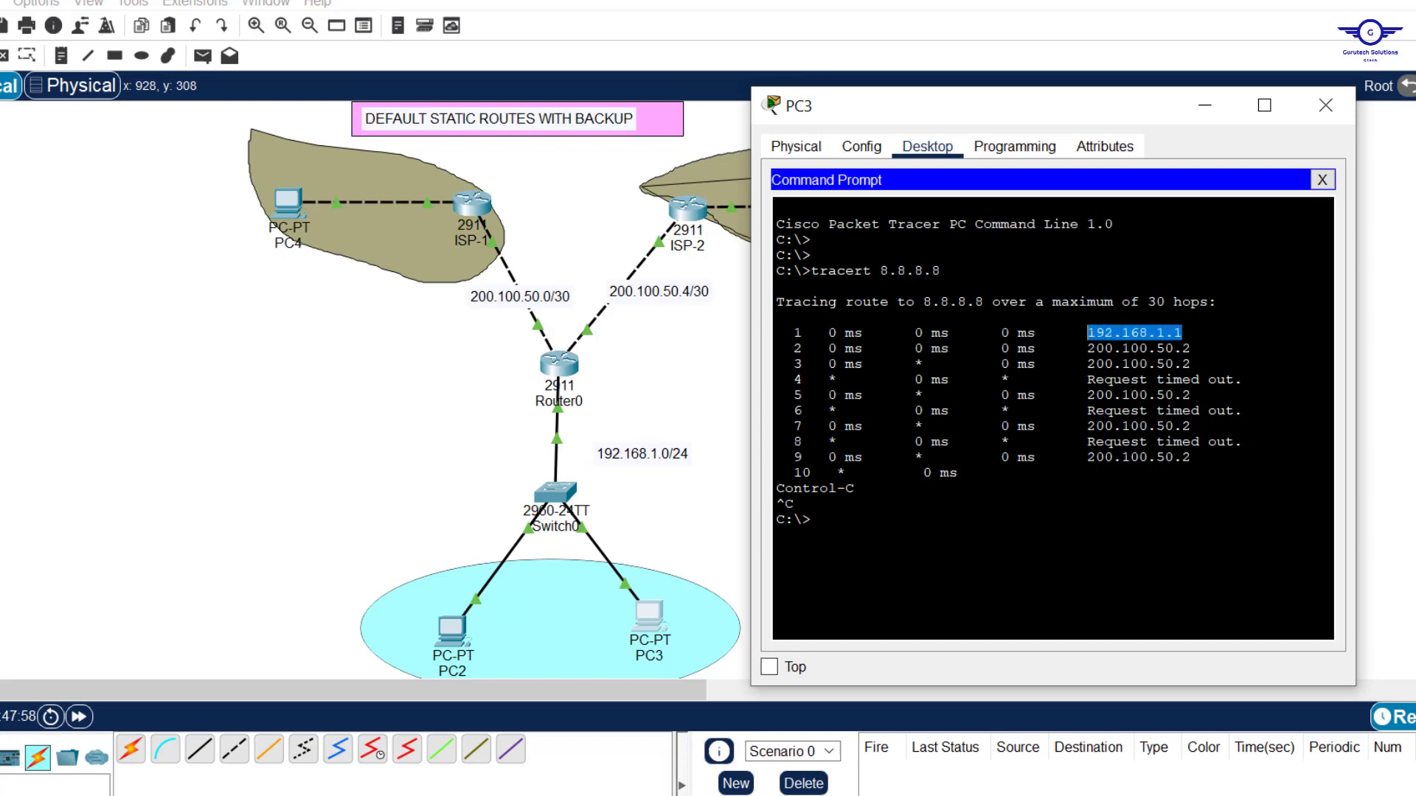
drag(1190, 348, 1087, 348)
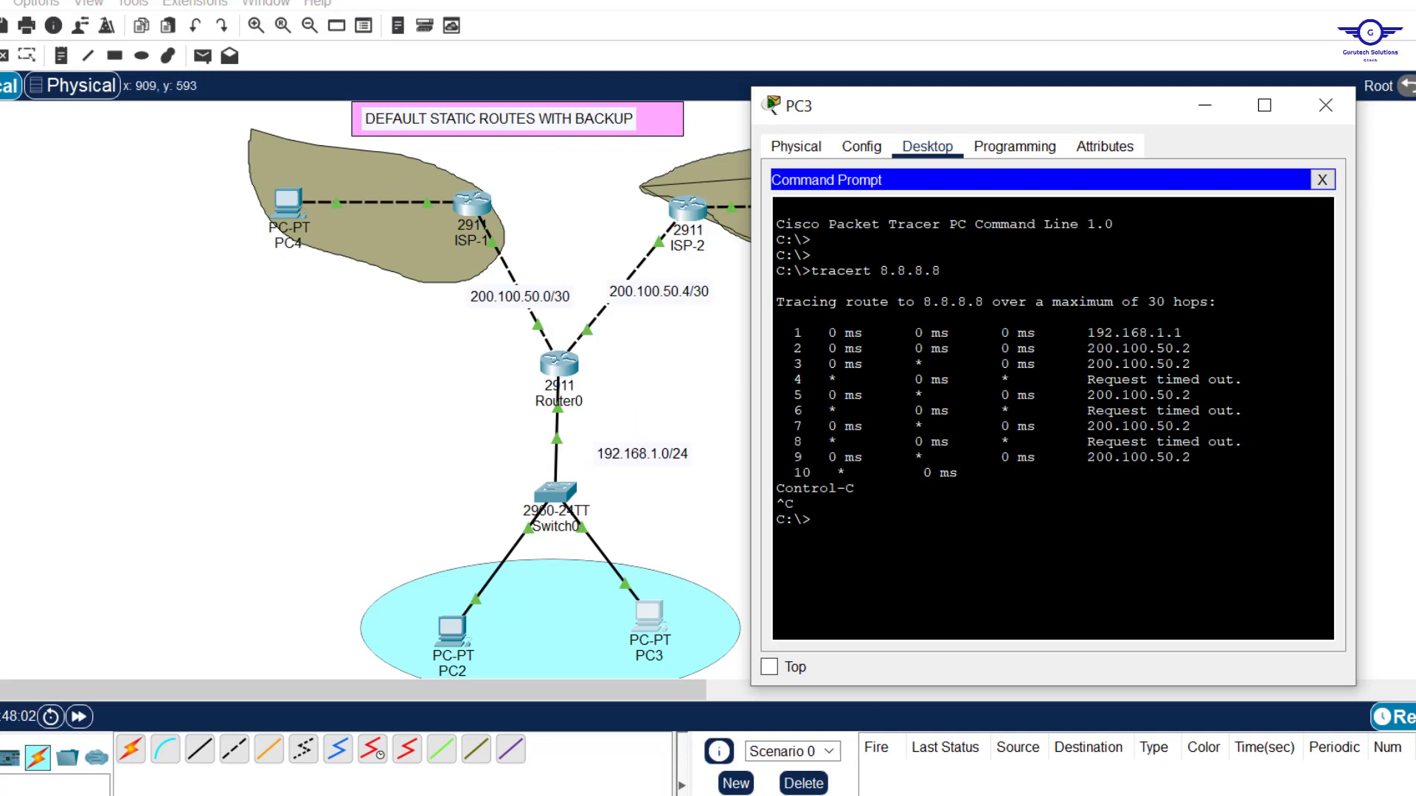
- Switch to config-guide.txt in Notepad and replace "default" with "backup/floating" in item 5
key(alt+Tab)
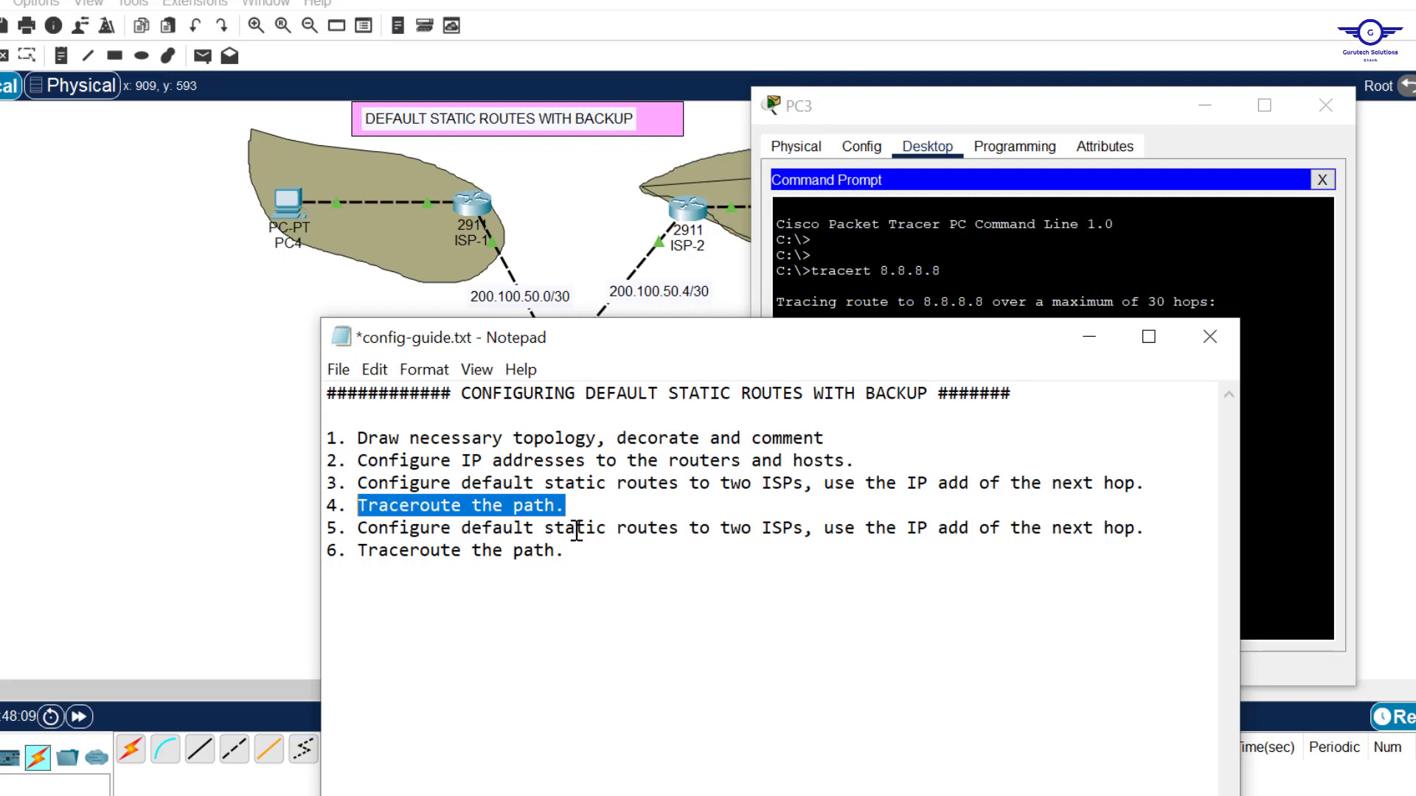
drag(532, 527, 467, 537)
text(backup)
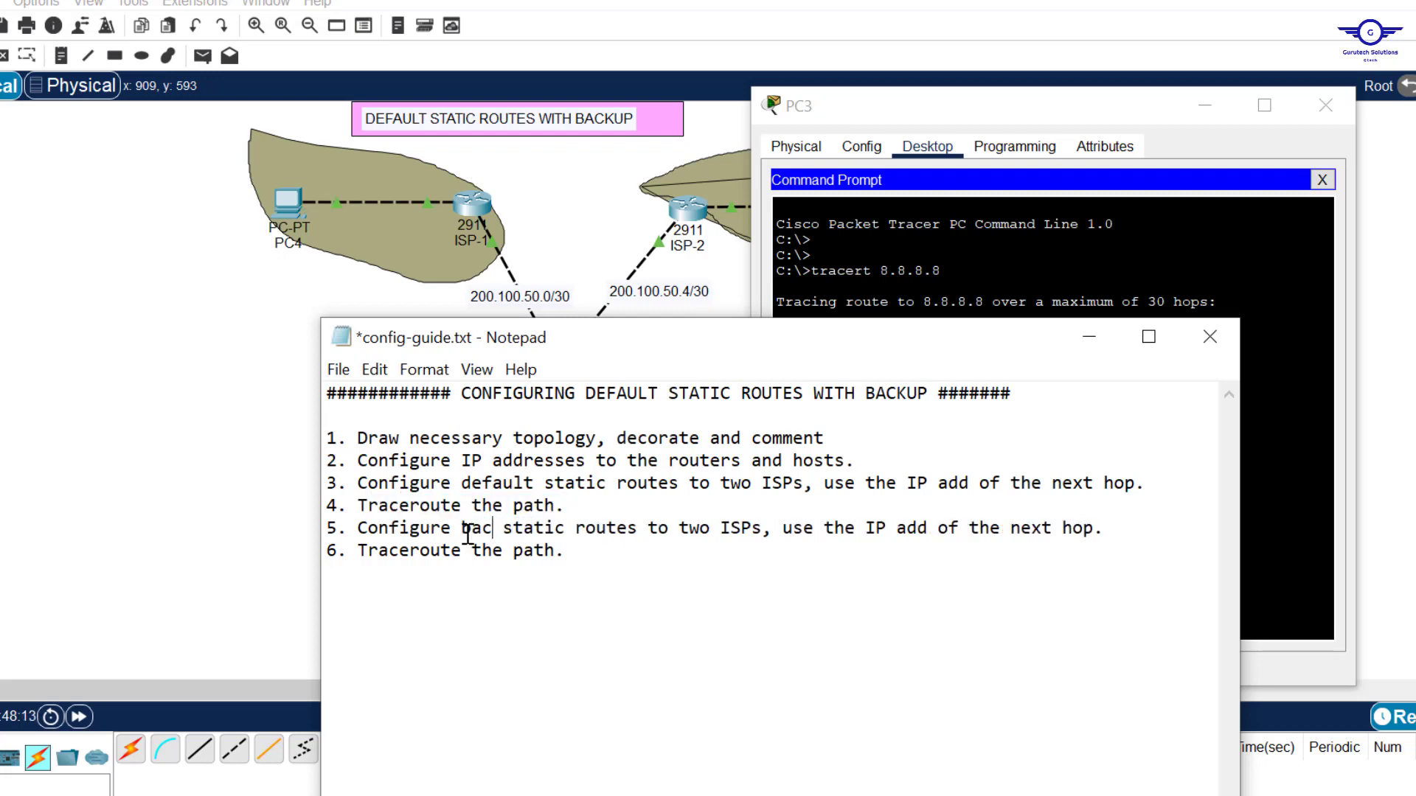
text(/float)
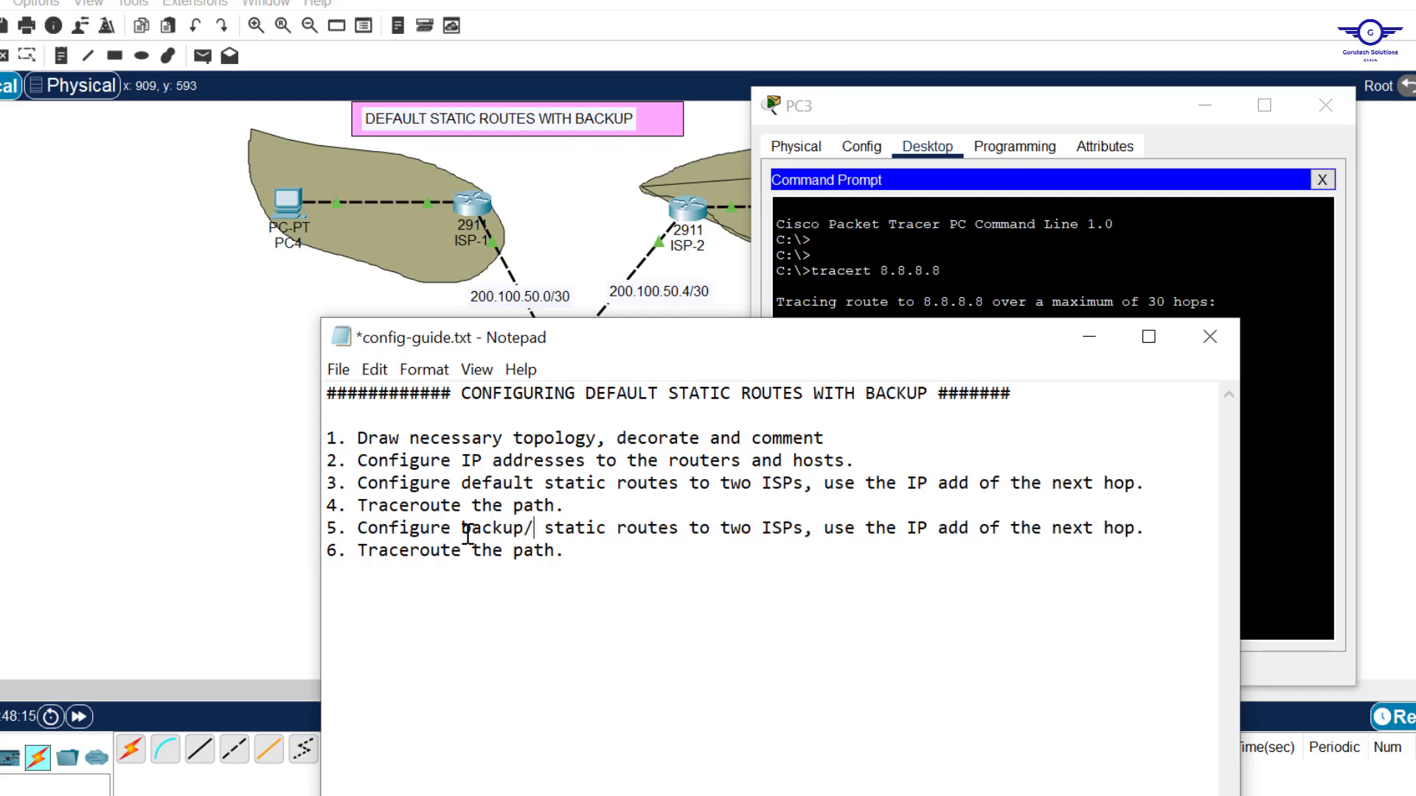
text(ing)
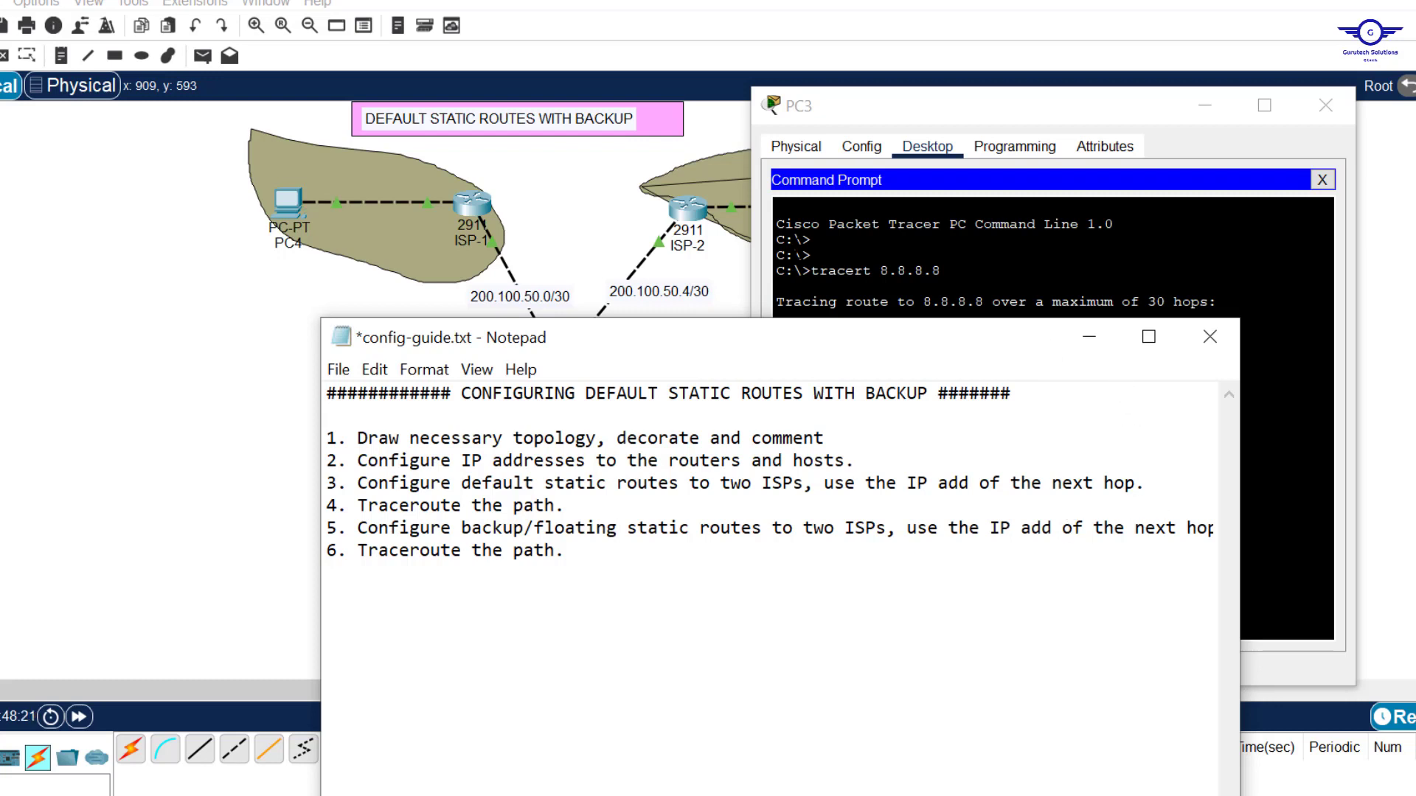
- Return to the Packet Tracer topology and examine the ISP-1 and ISP-2 branches in turn
click(610, 229)
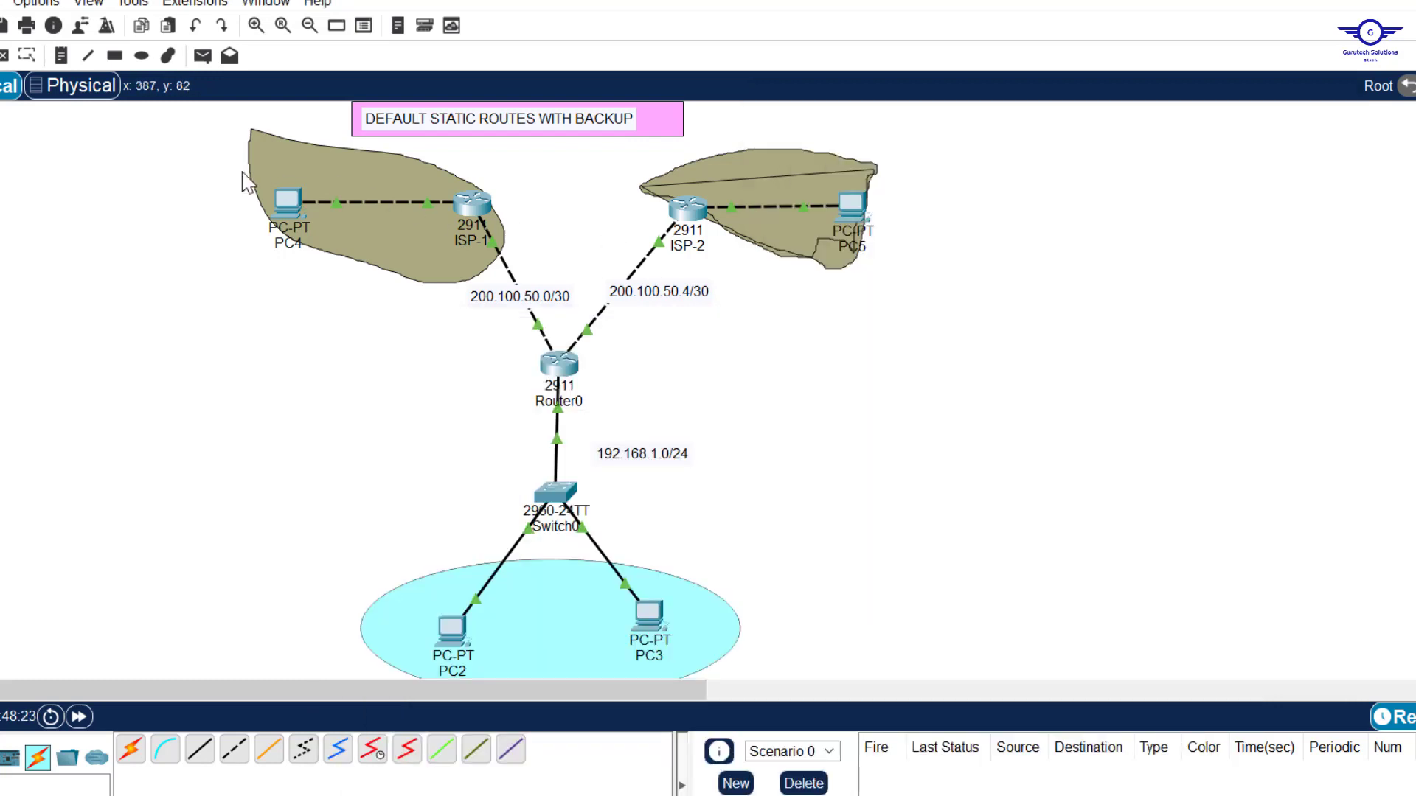
drag(148, 159, 564, 368)
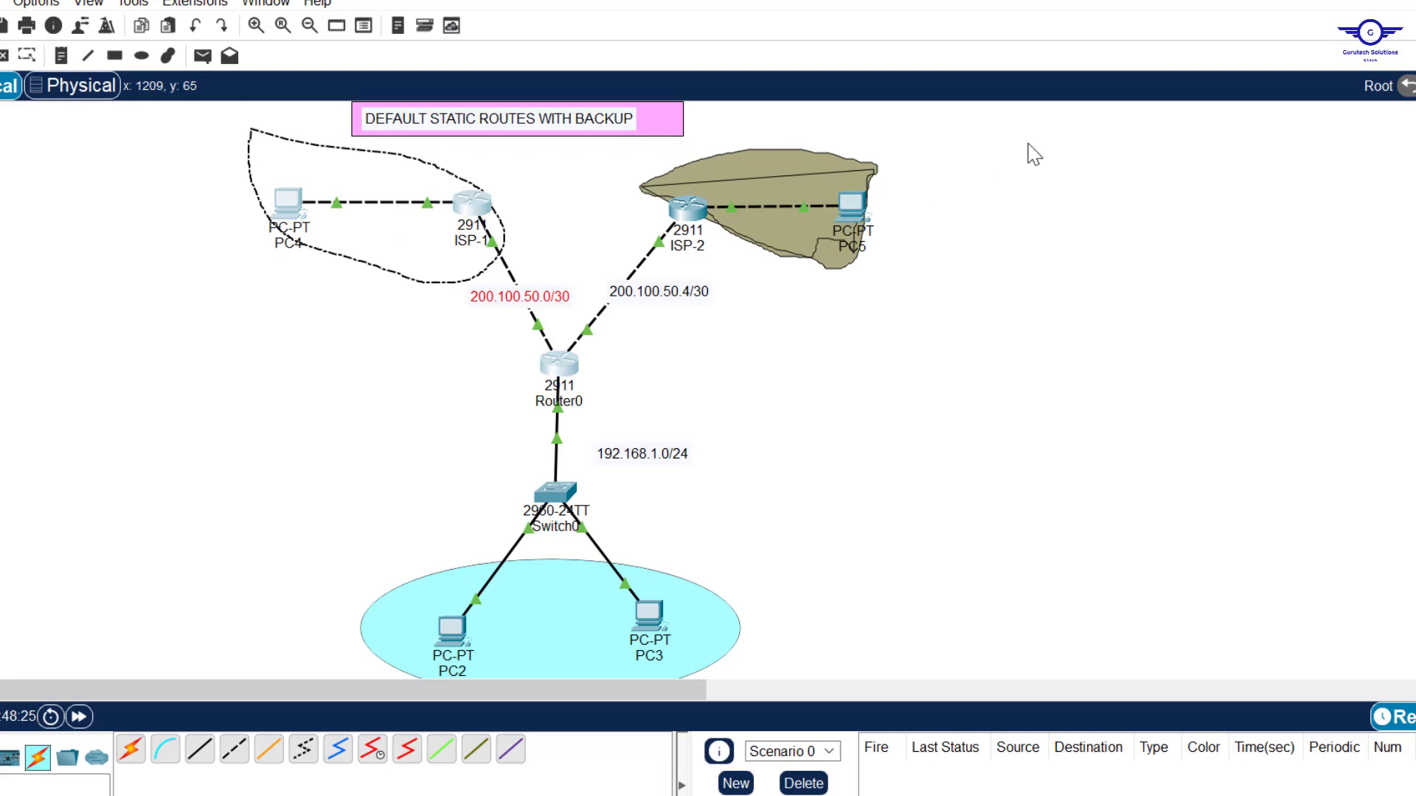
drag(607, 159, 978, 354)
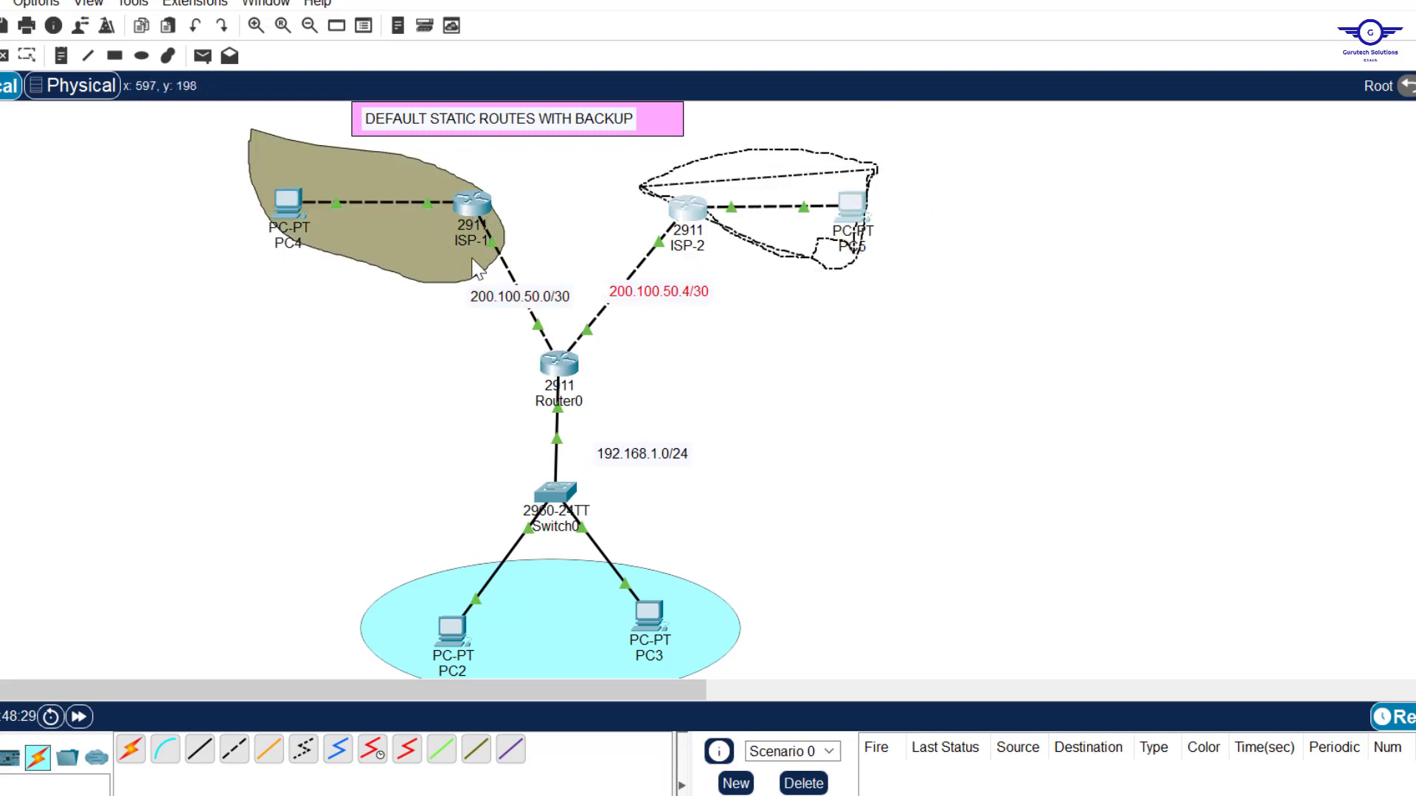
click(634, 230)
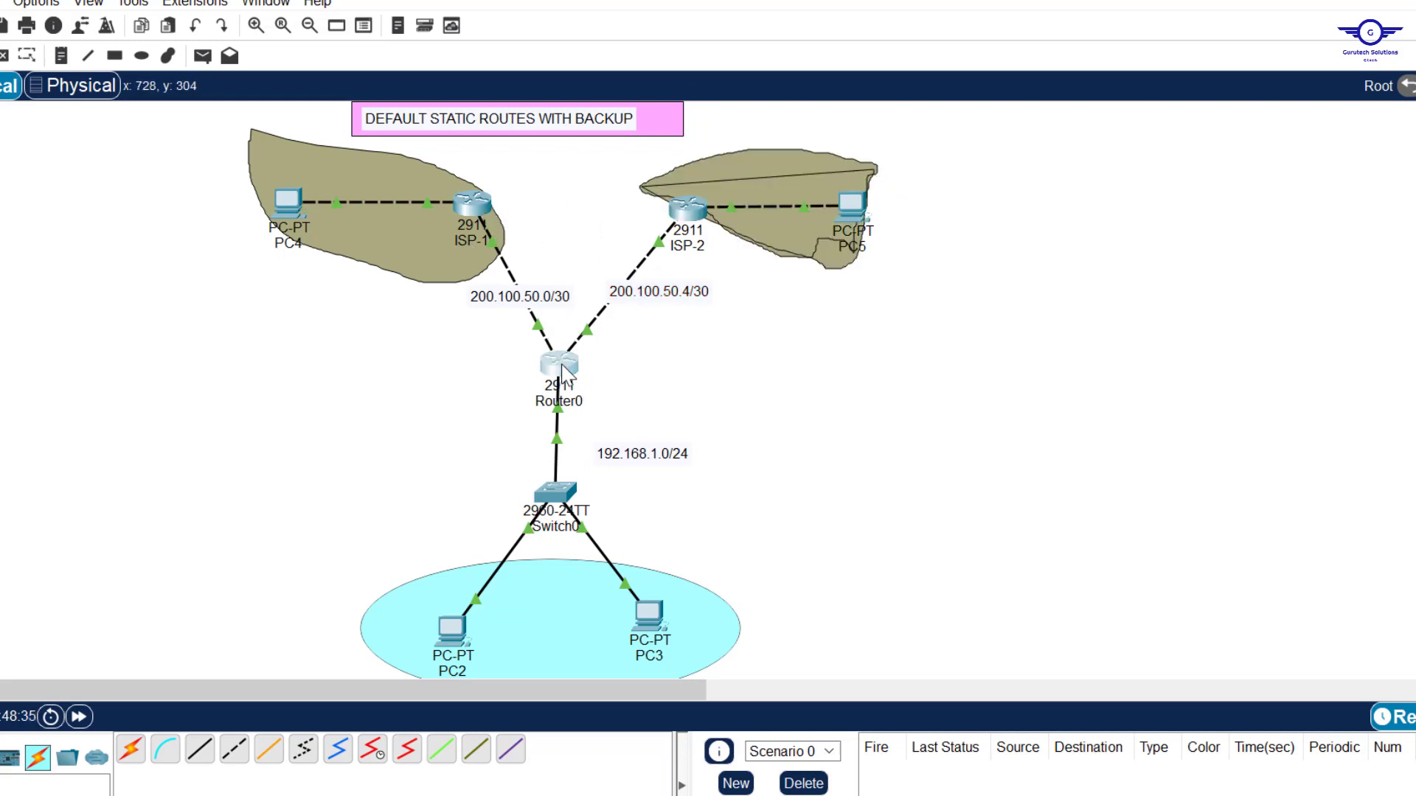
- Open Router0's command line, recall its last default route command, and position the window clear of the ISP-2 router
click(561, 368)
click(1011, 545)
key(Return)
key(Return)
key(Return)
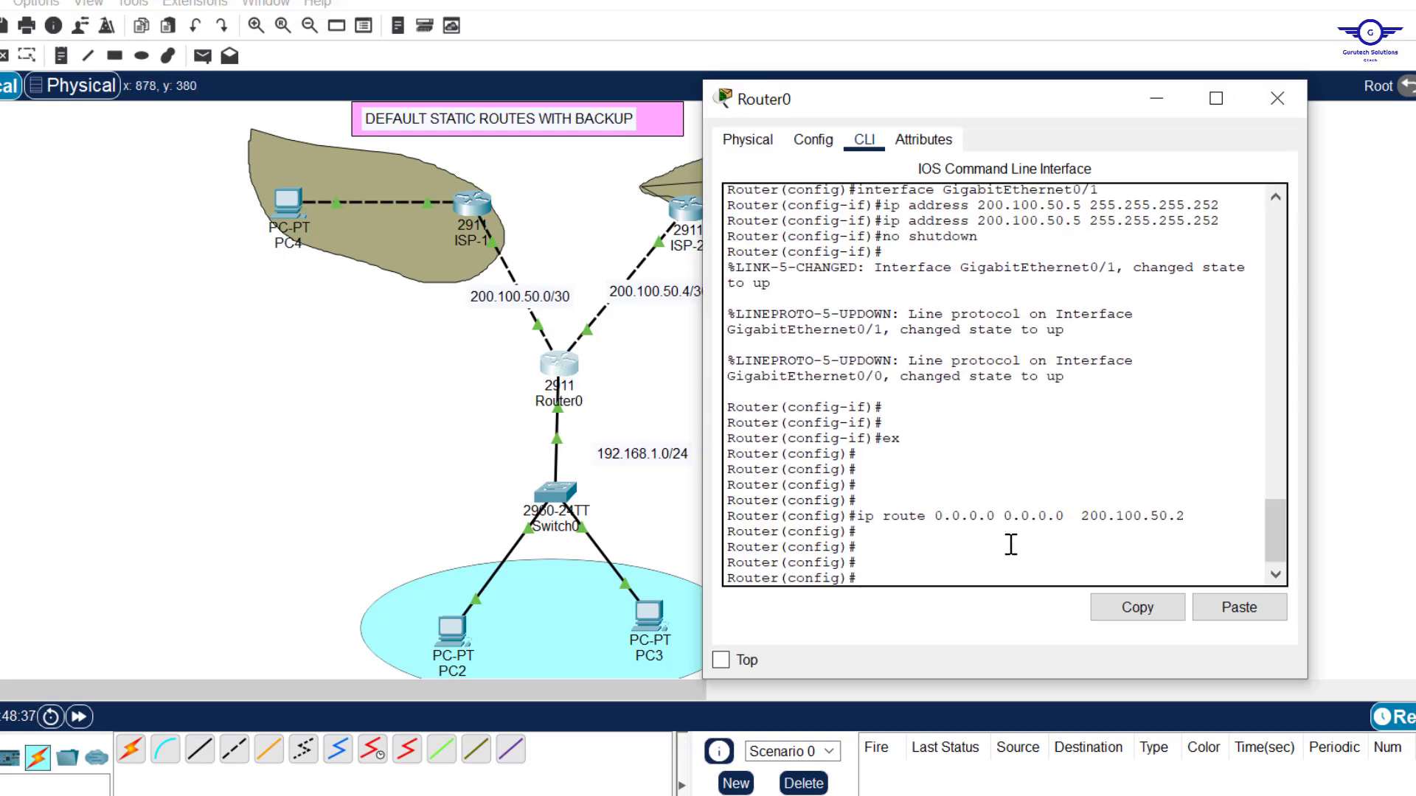
key(Up)
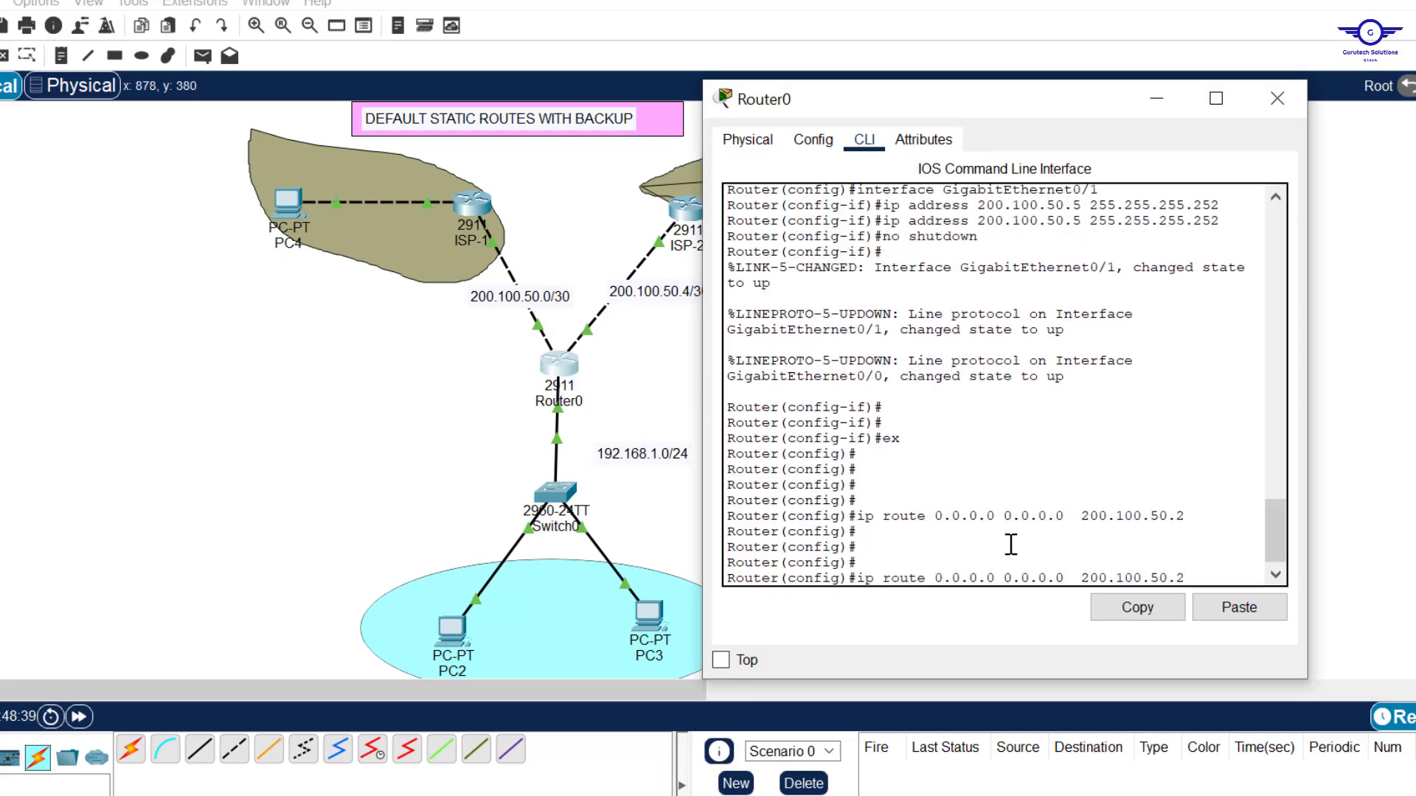
drag(1078, 113, 1205, 117)
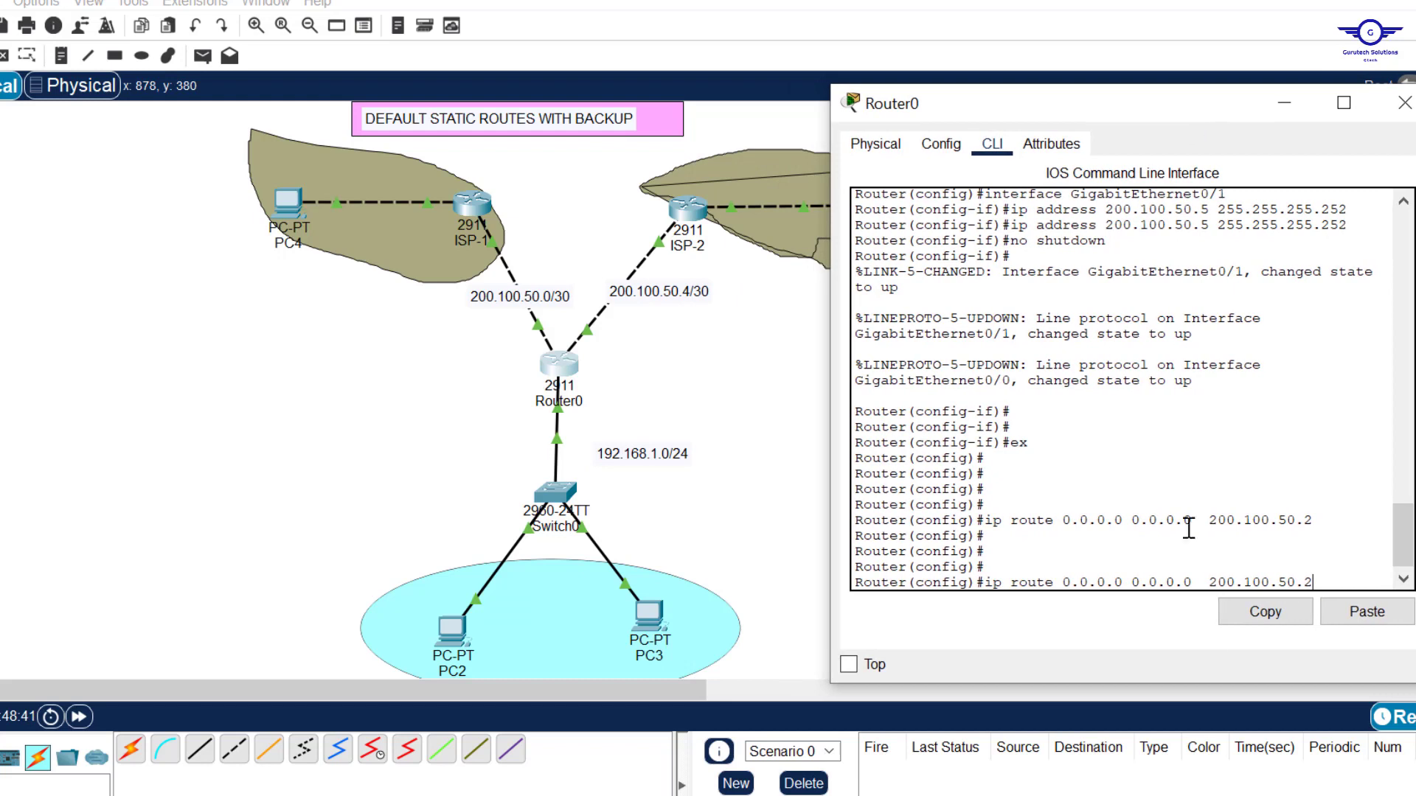
- Add a backup default route 0.0.0.0 0.0.0.0 on Router0 with next hop 200.100.50.6 and administrative distance 130
drag(1061, 583, 1192, 582)
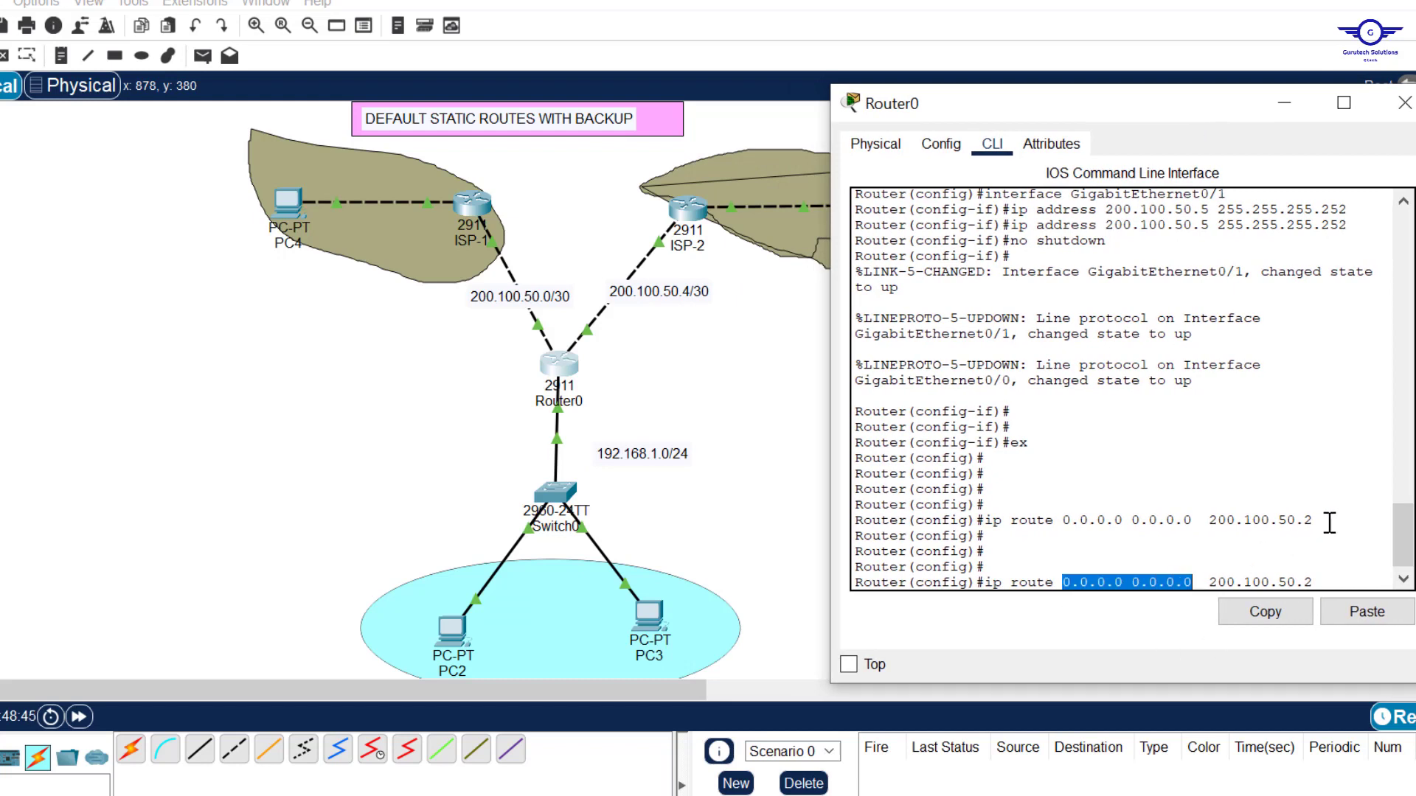
drag(1321, 521, 994, 520)
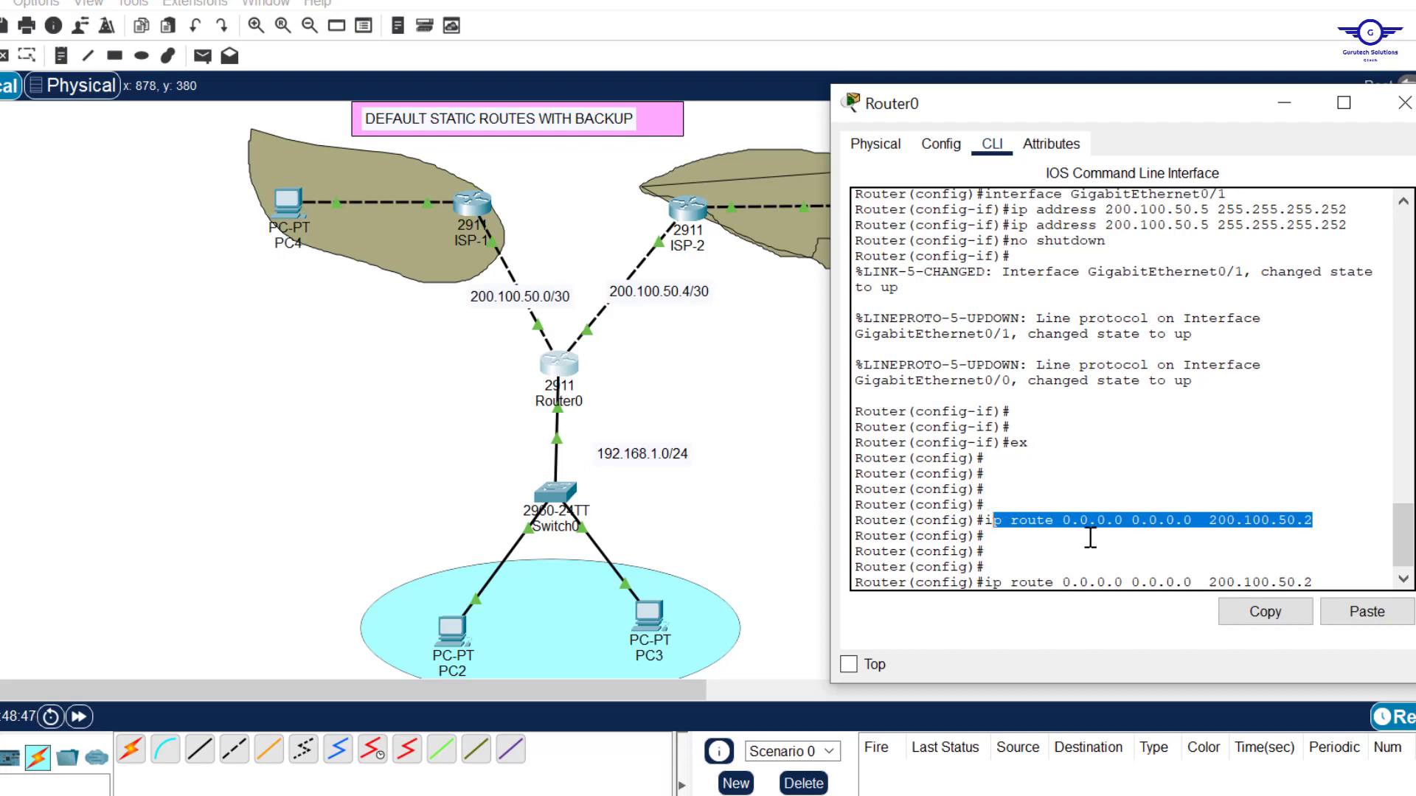
drag(1193, 582, 1063, 583)
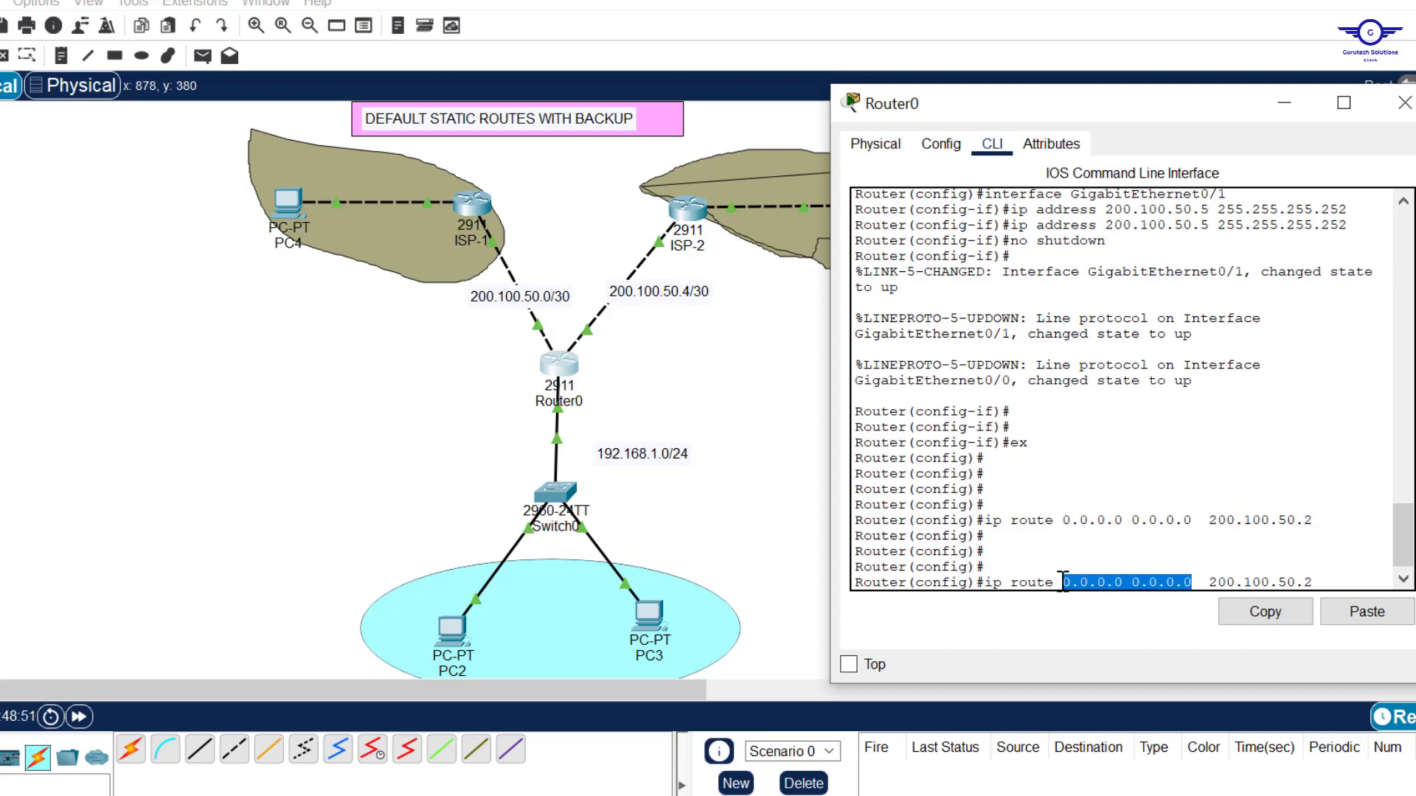
drag(1100, 582, 1132, 583)
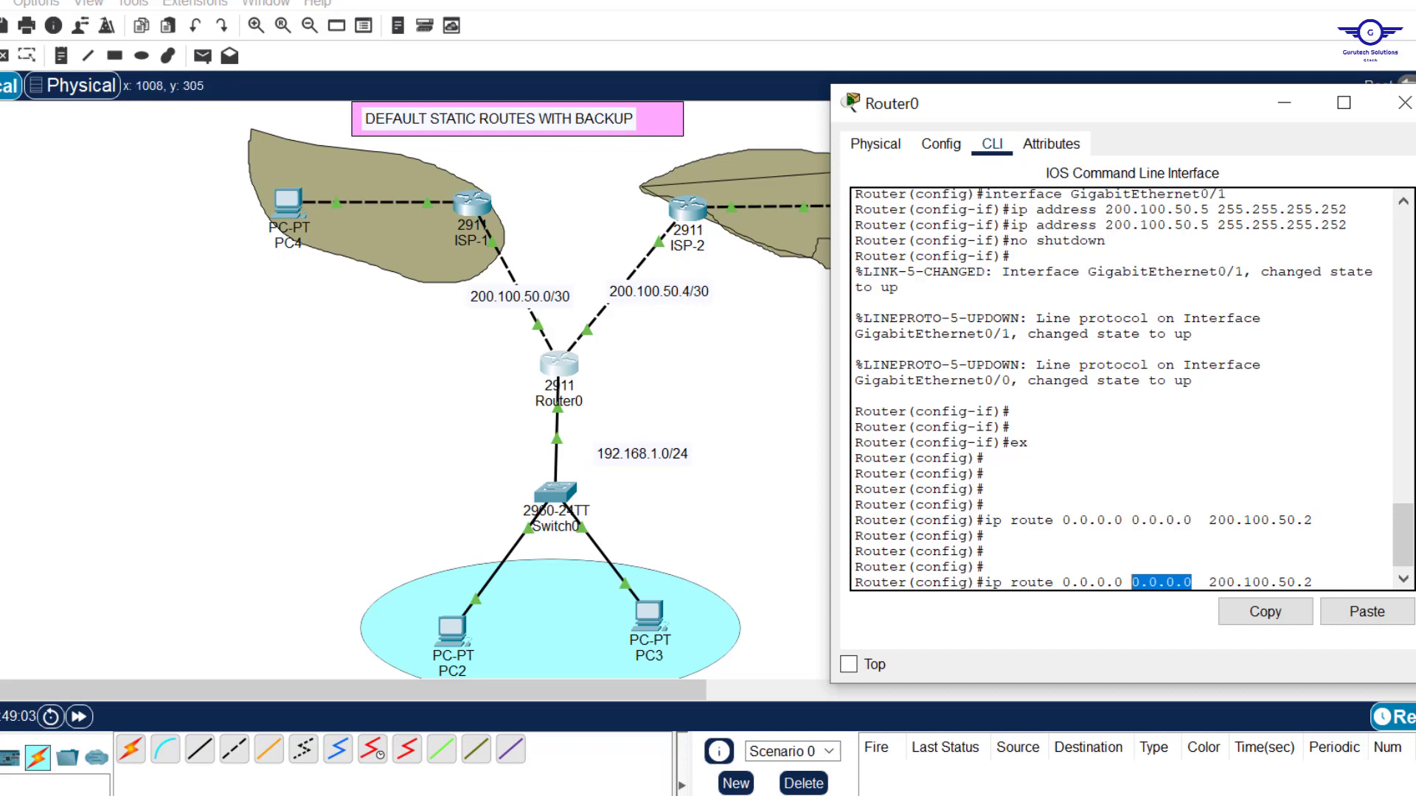
click(1352, 579)
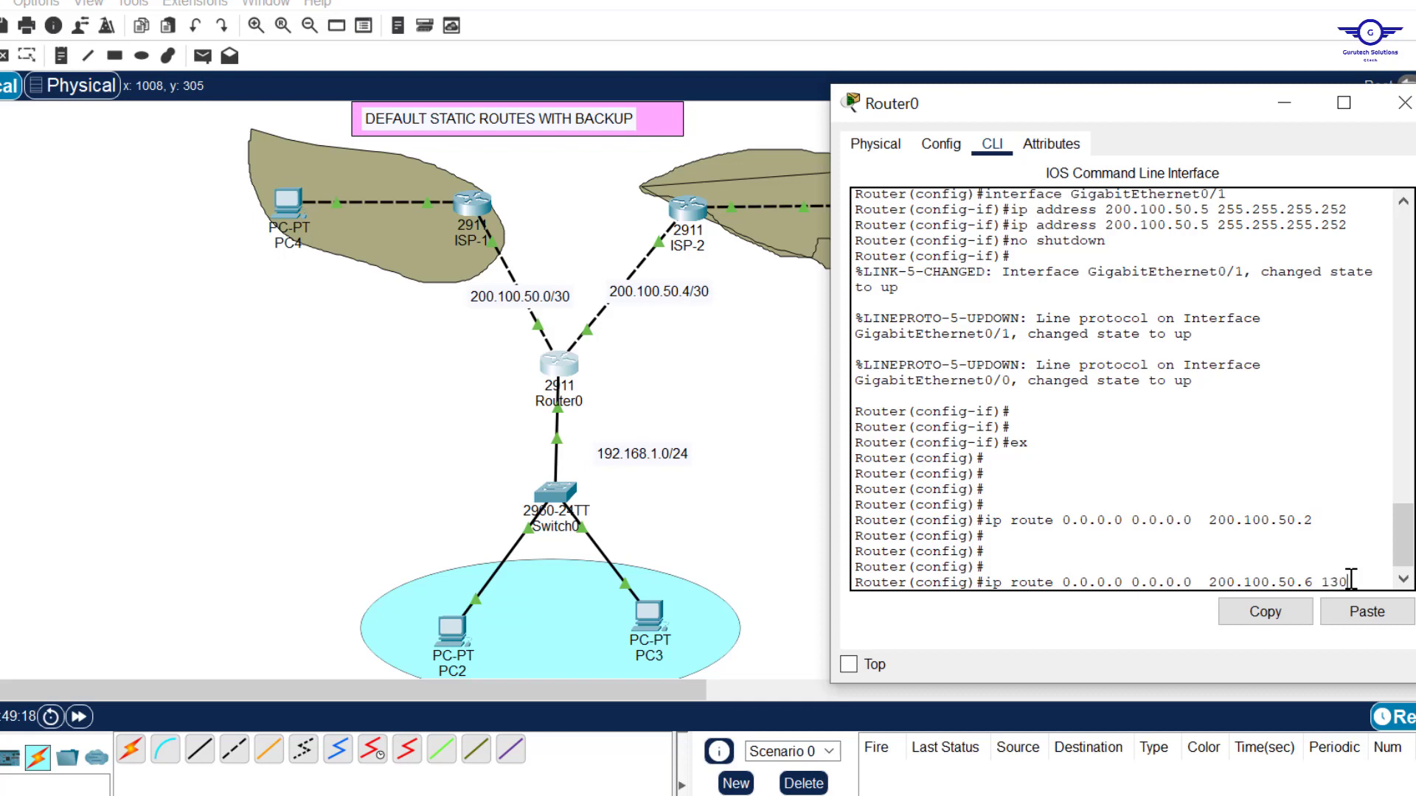
text(130)
key(Return)
key(Return)
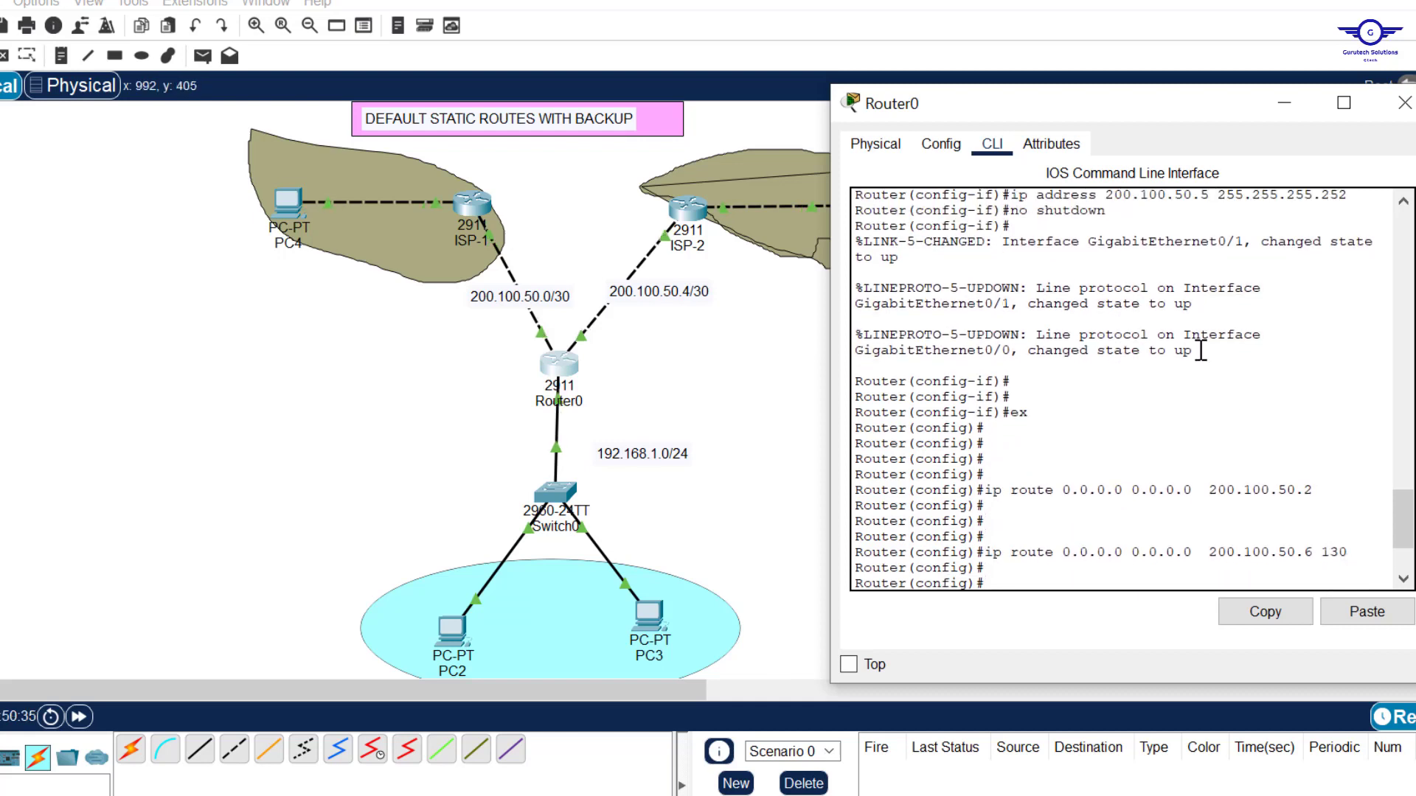
- Open ISP-2's command line and enter global configuration mode
click(630, 217)
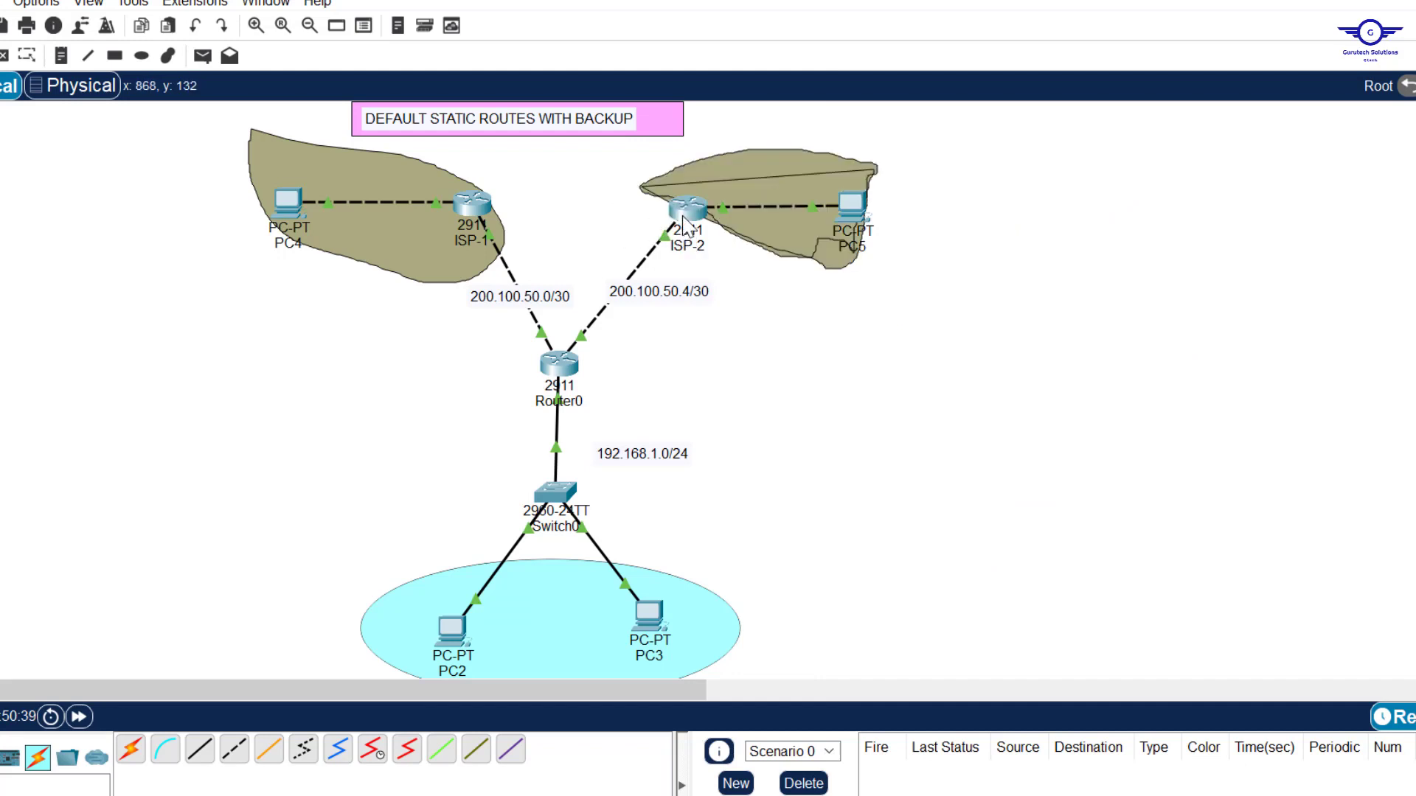
mouse_move(564, 359)
click(668, 221)
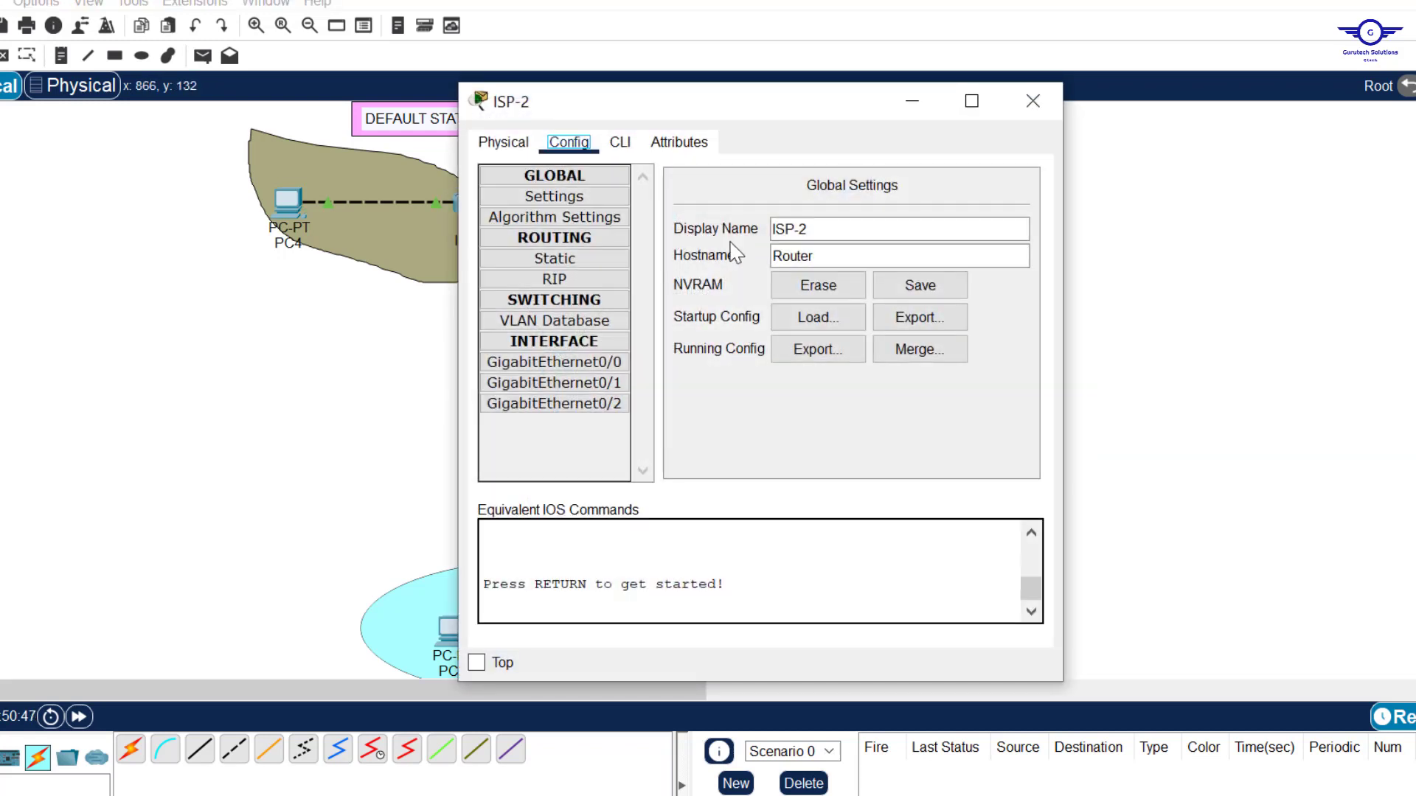
click(620, 141)
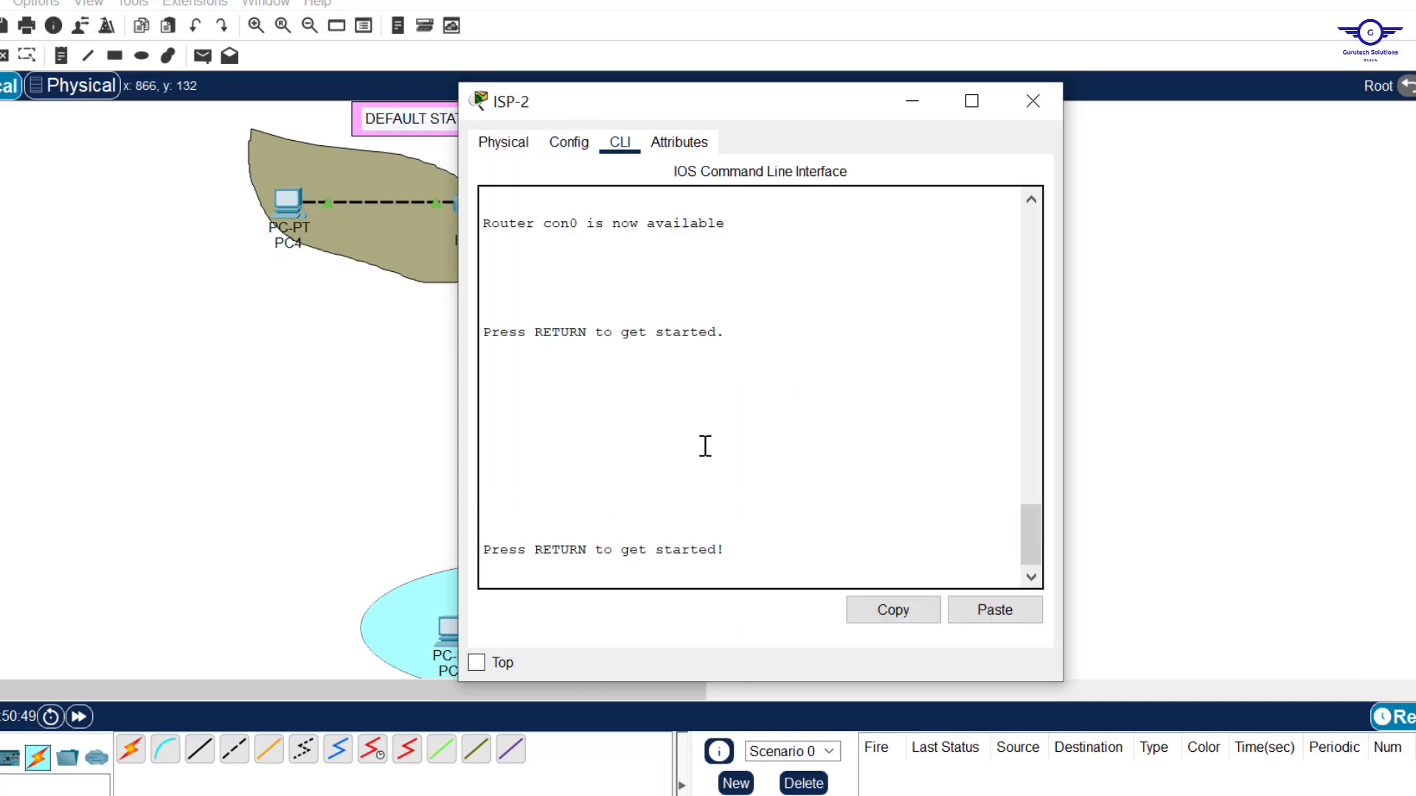
key(Return)
key(Return)
key(Return)
text(en)
key(Return)
key(Return)
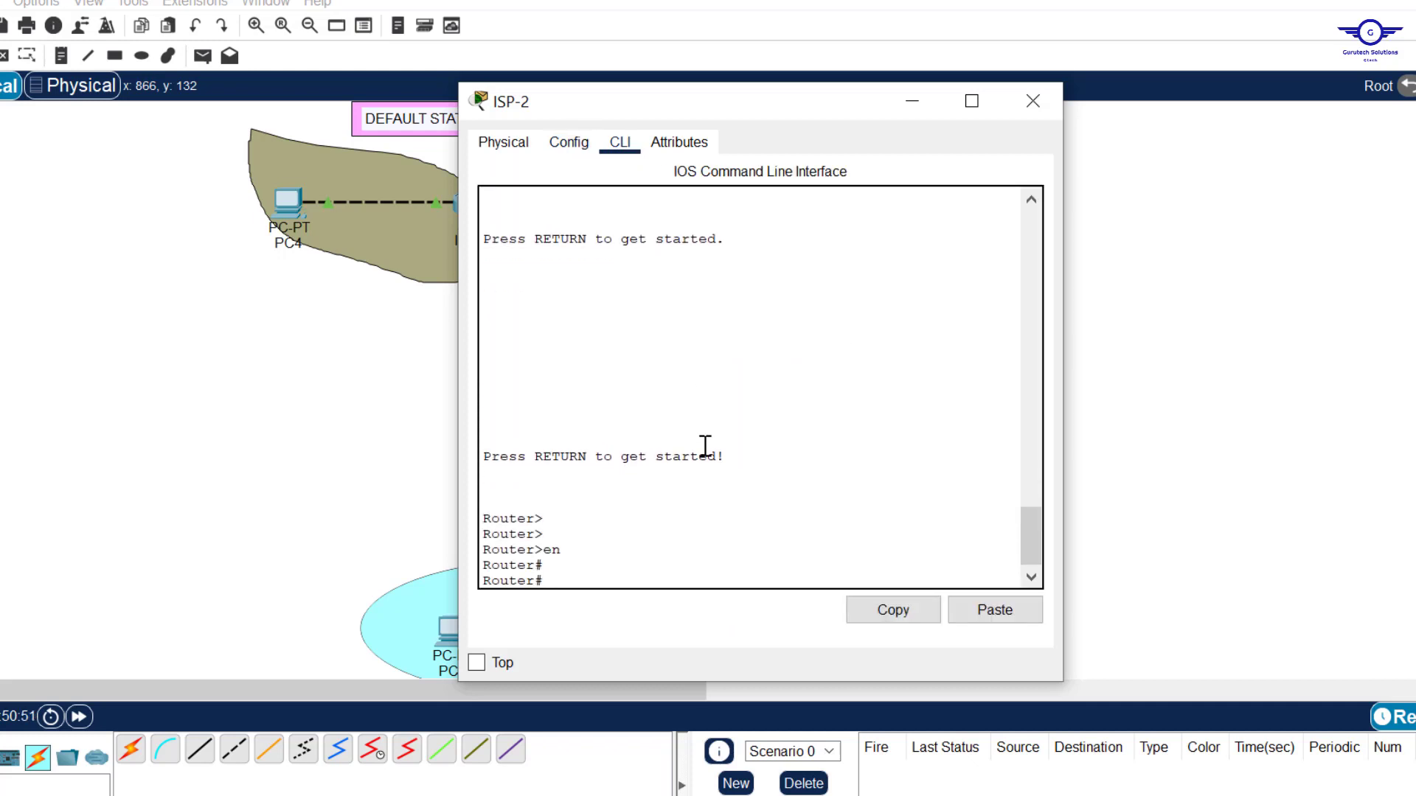
text(conf t)
key(Return)
key(Return)
key(Return)
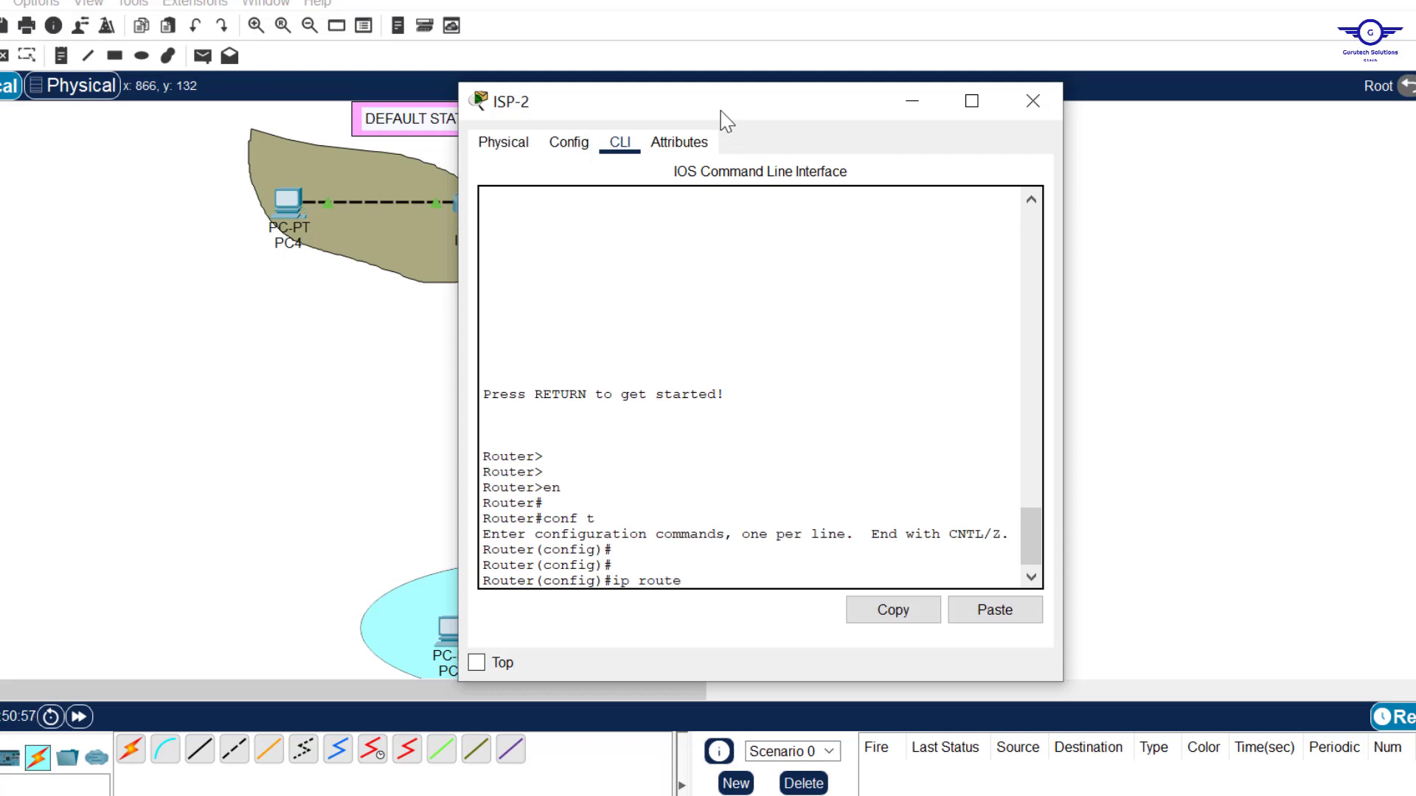
- Add a static route on ISP-2 to 192.168.1.0 255.255.255.0 with next hop 200.100.50.5, and save the configuration
drag(722, 99, 1010, 59)
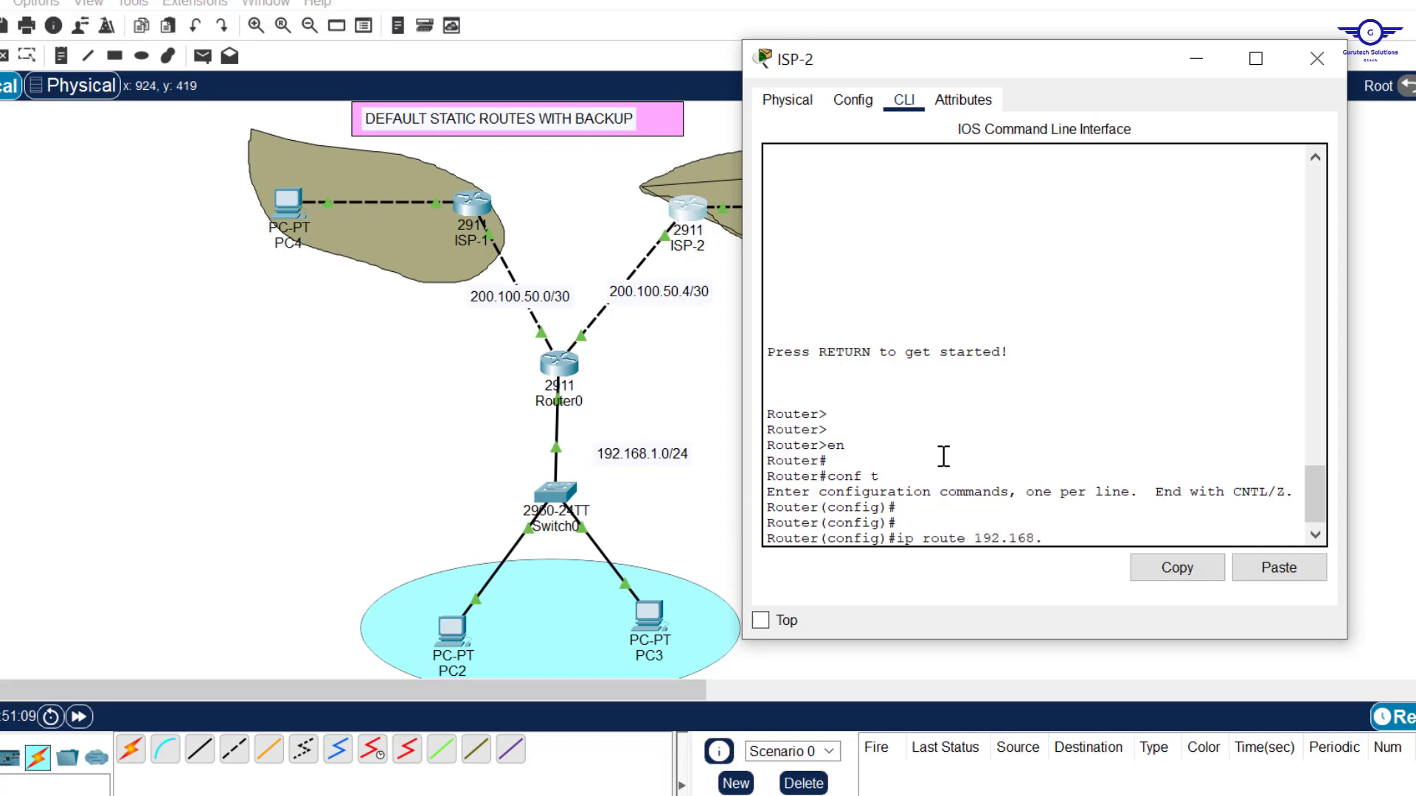
text(0 255.255.255.0)
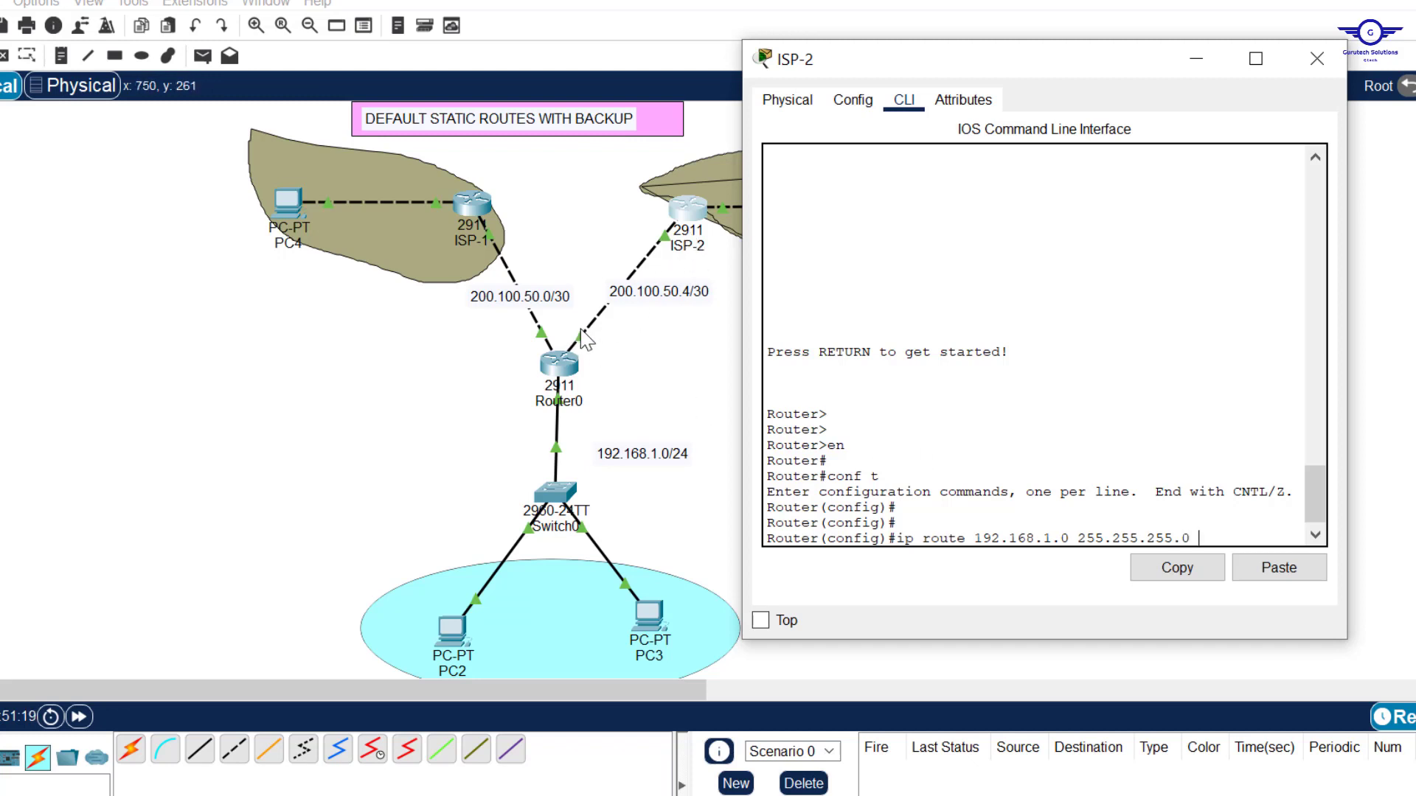
text(200)
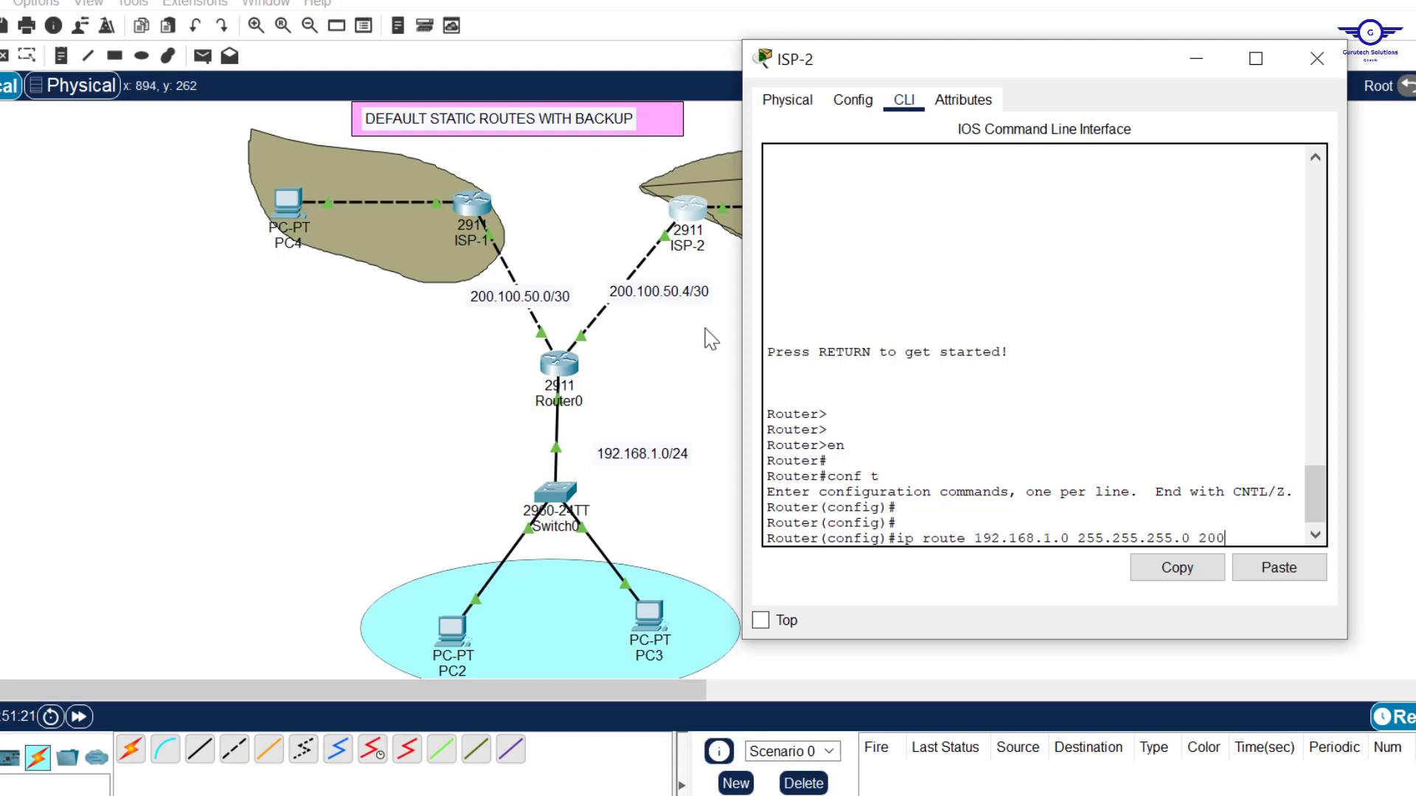
text(.200.50.5)
key(Return)
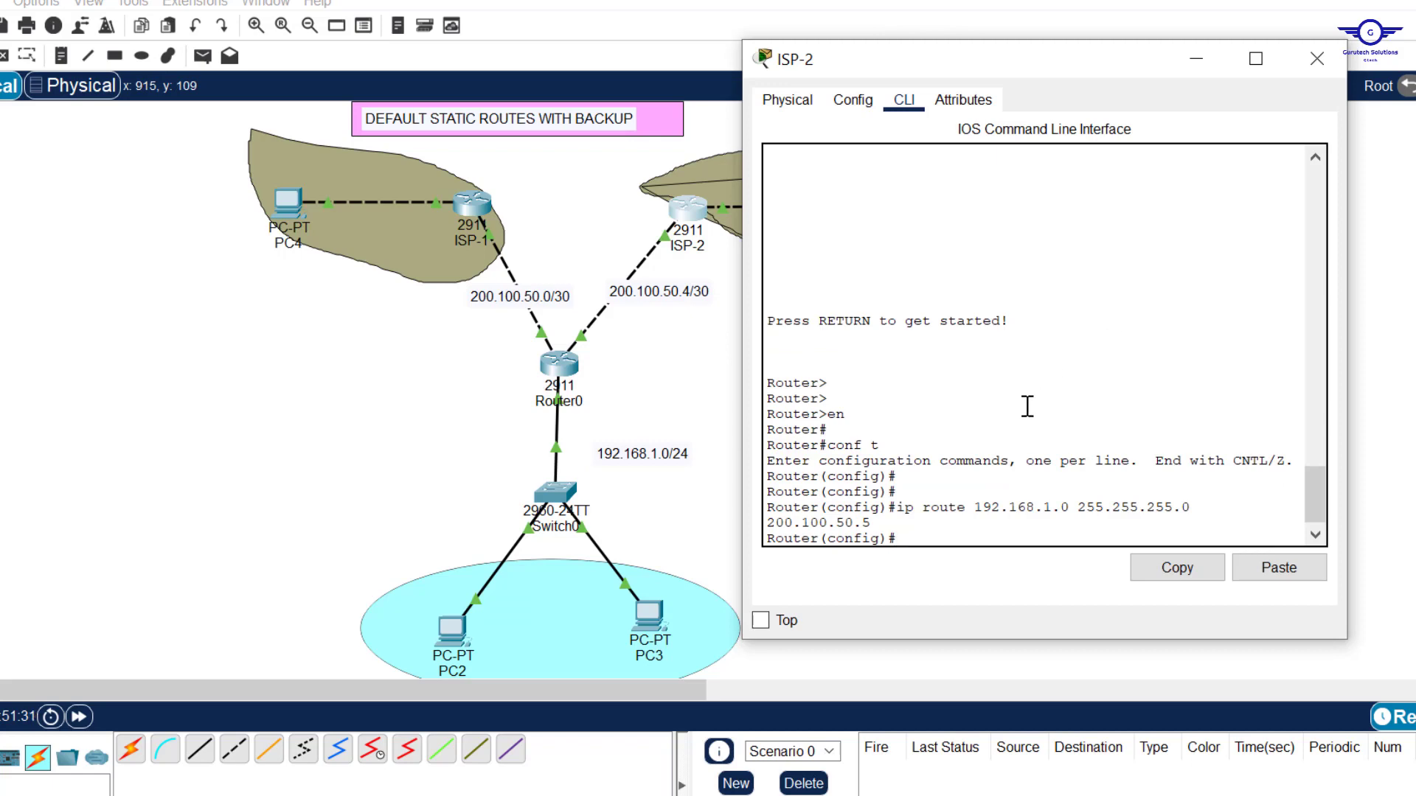
text(do wr)
key(Return)
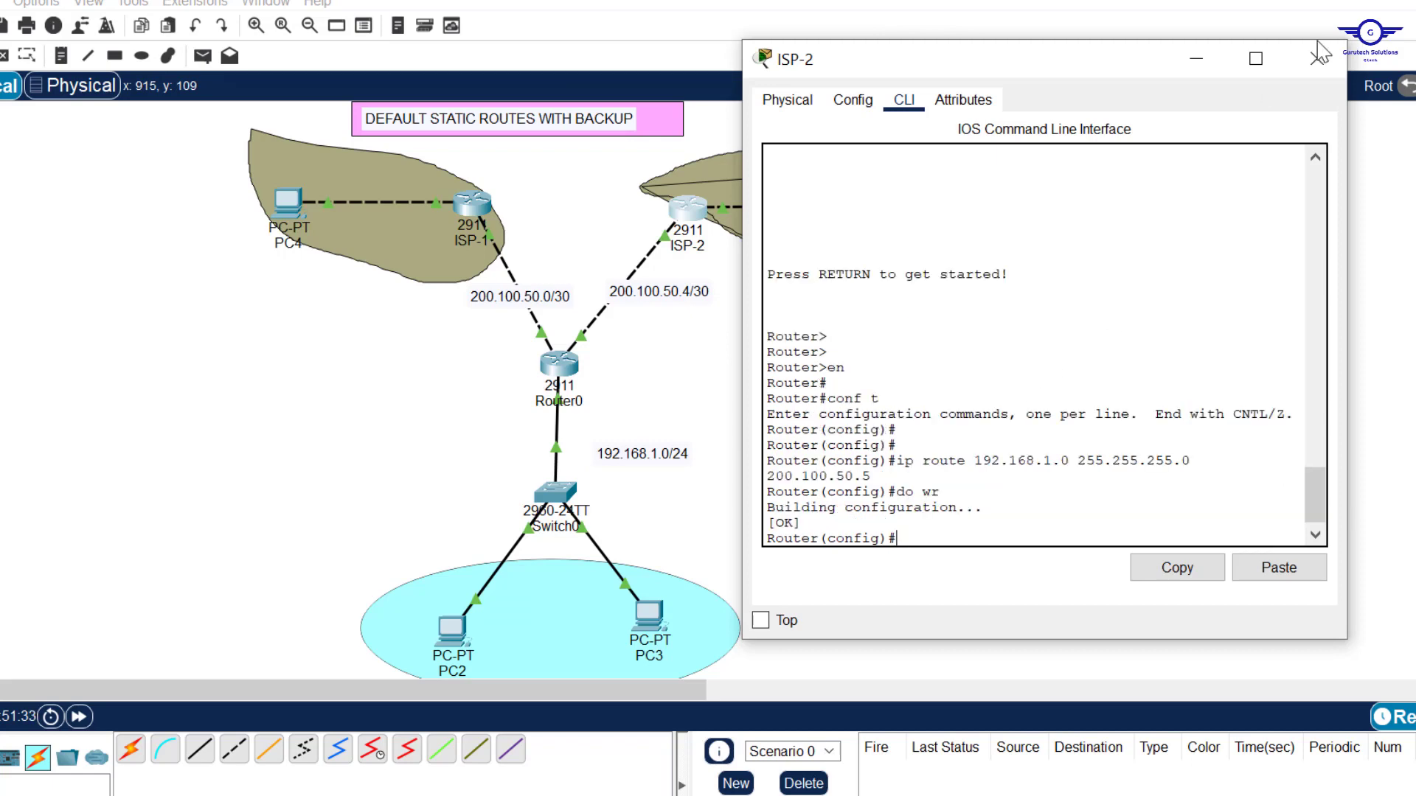
- Close ISP-2's window and save the running configuration on the ISP-1 router
click(1314, 74)
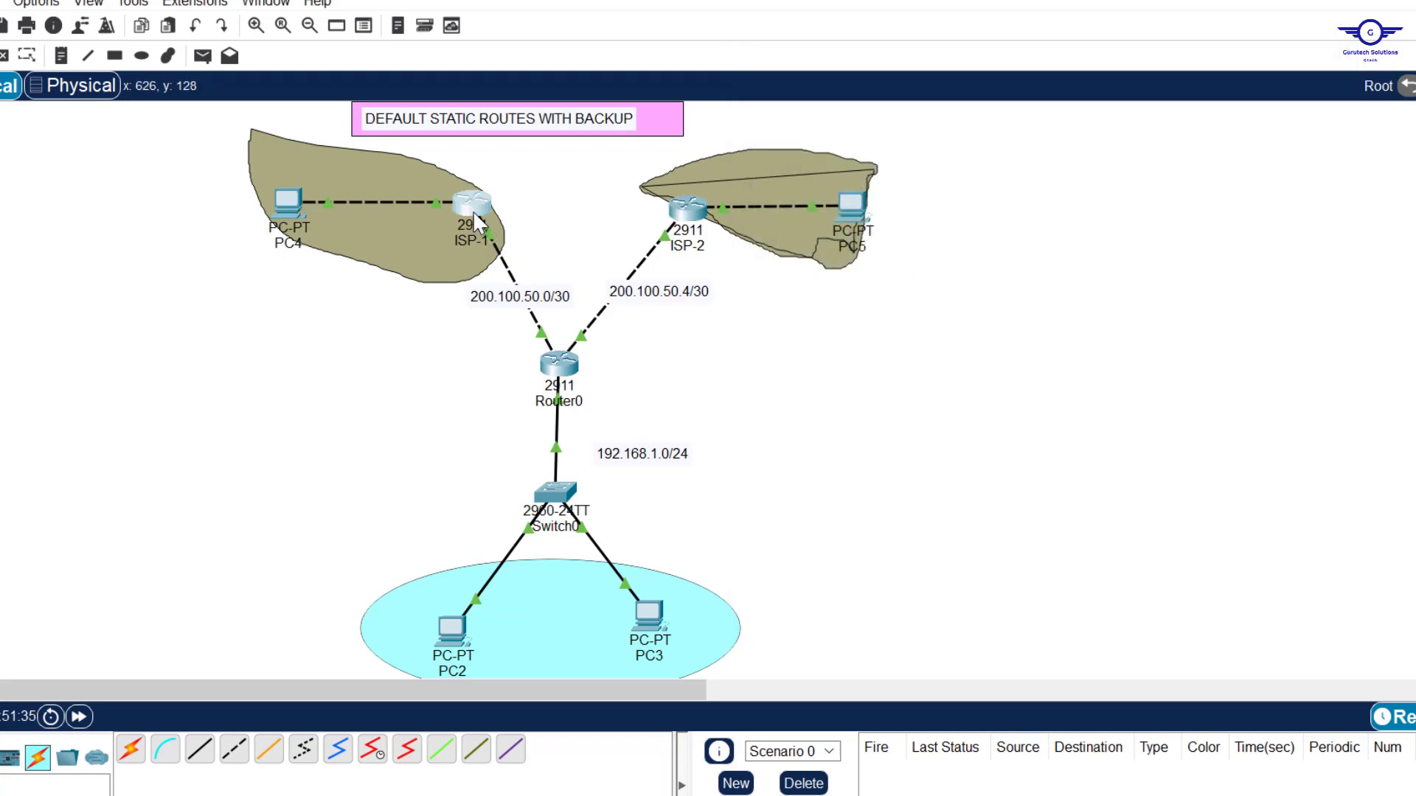
click(472, 211)
key(Return)
key(Return)
text(do)
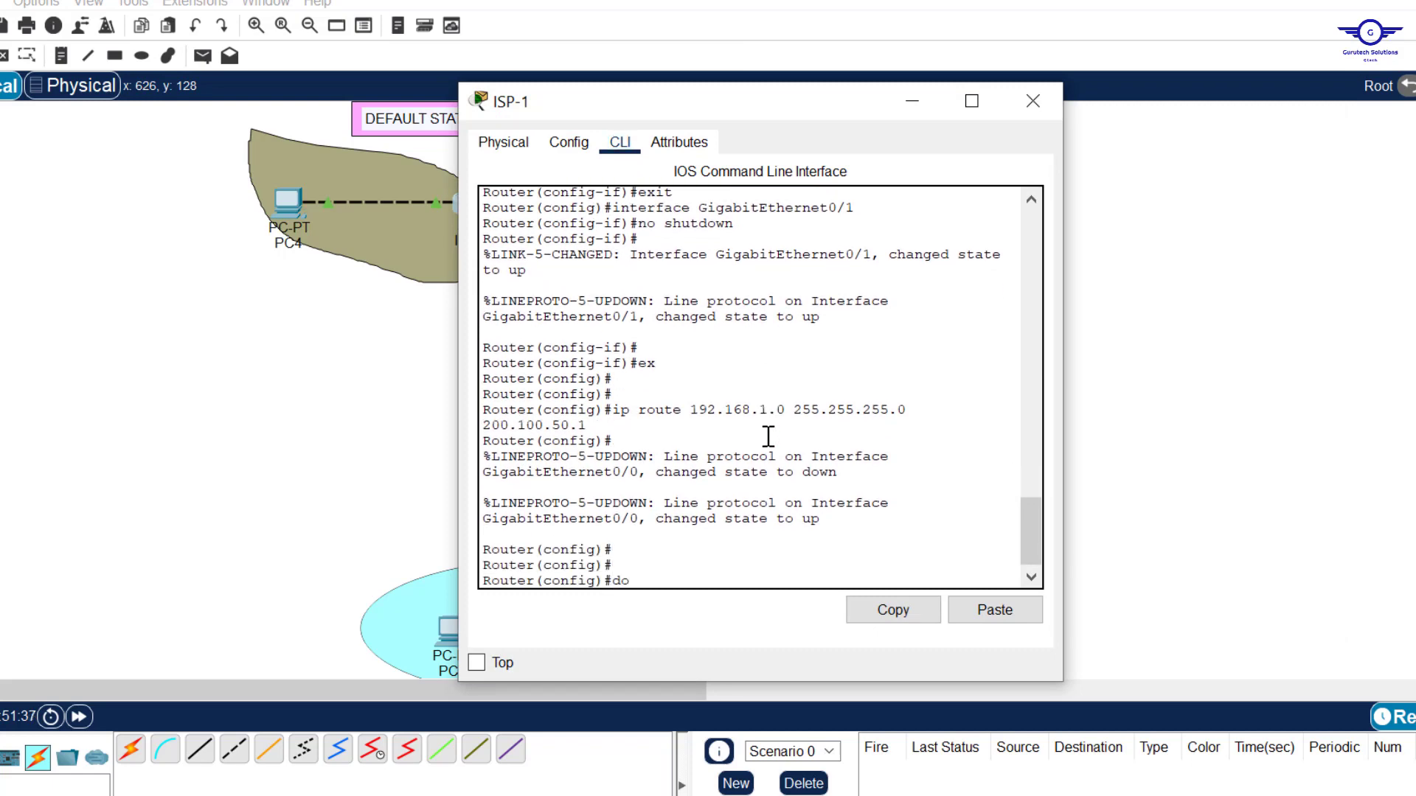
text( wr)
key(Return)
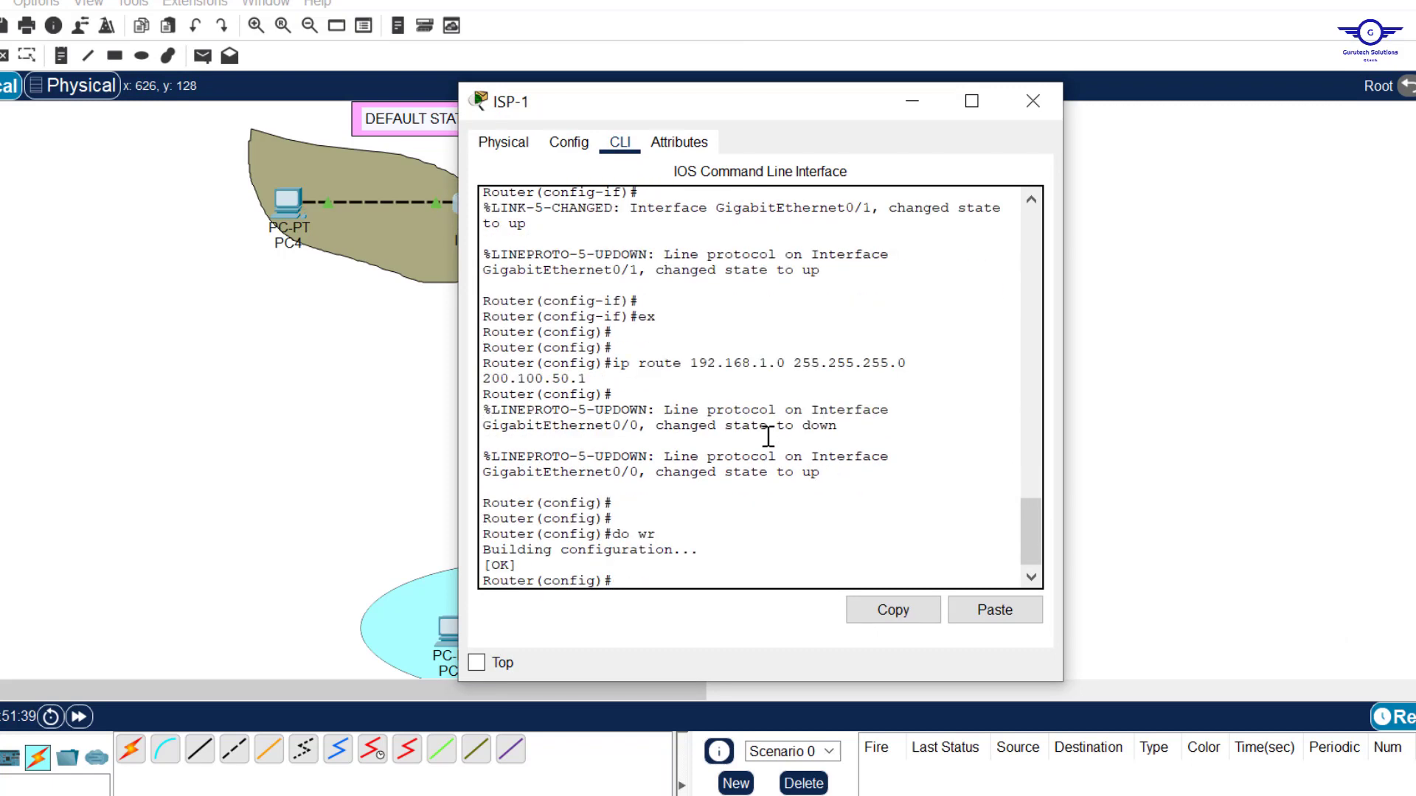
click(1032, 101)
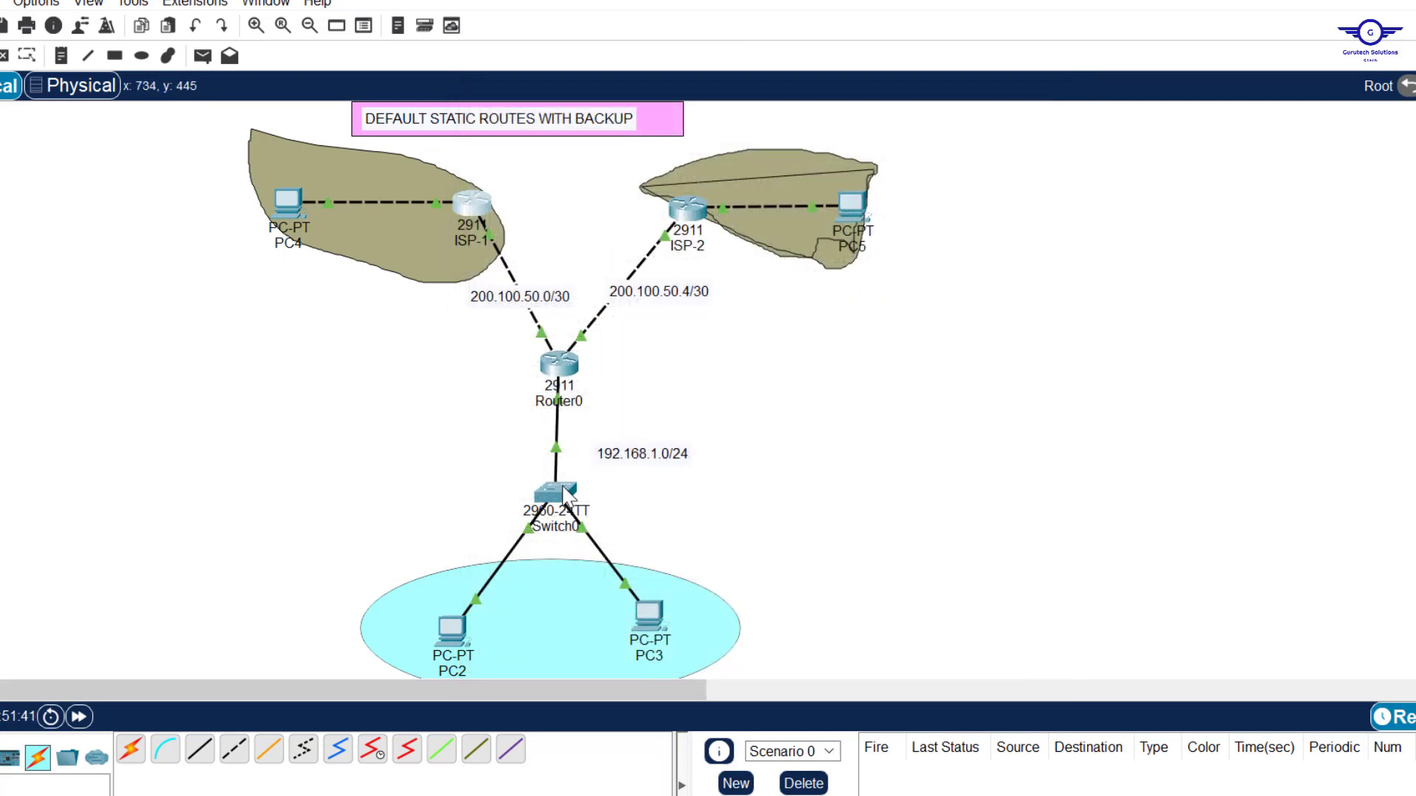
- Save the running configuration on Router0 and close its window
click(560, 368)
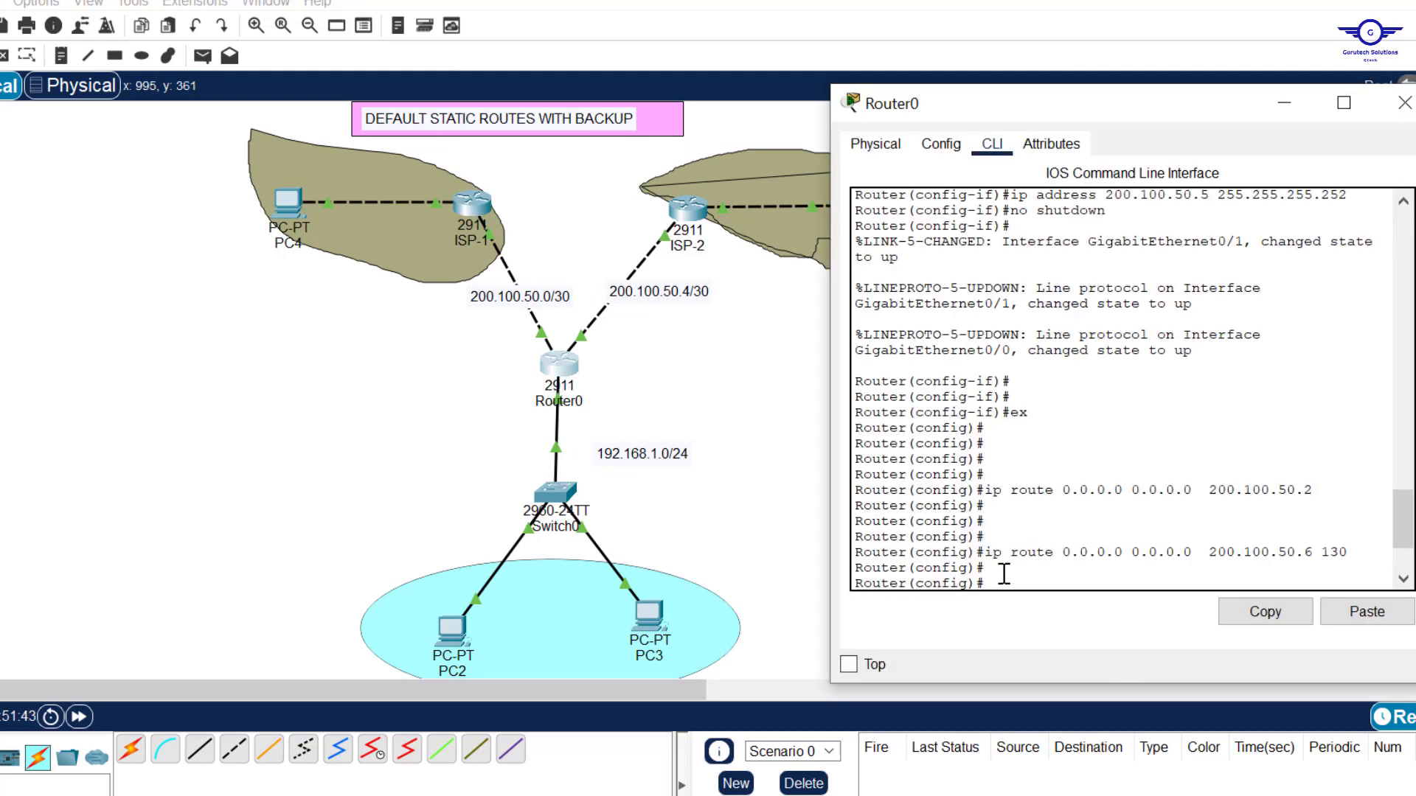
key(Return)
key(Return)
text(do wr)
key(Return)
key(Return)
key(Return)
key(Return)
key(Return)
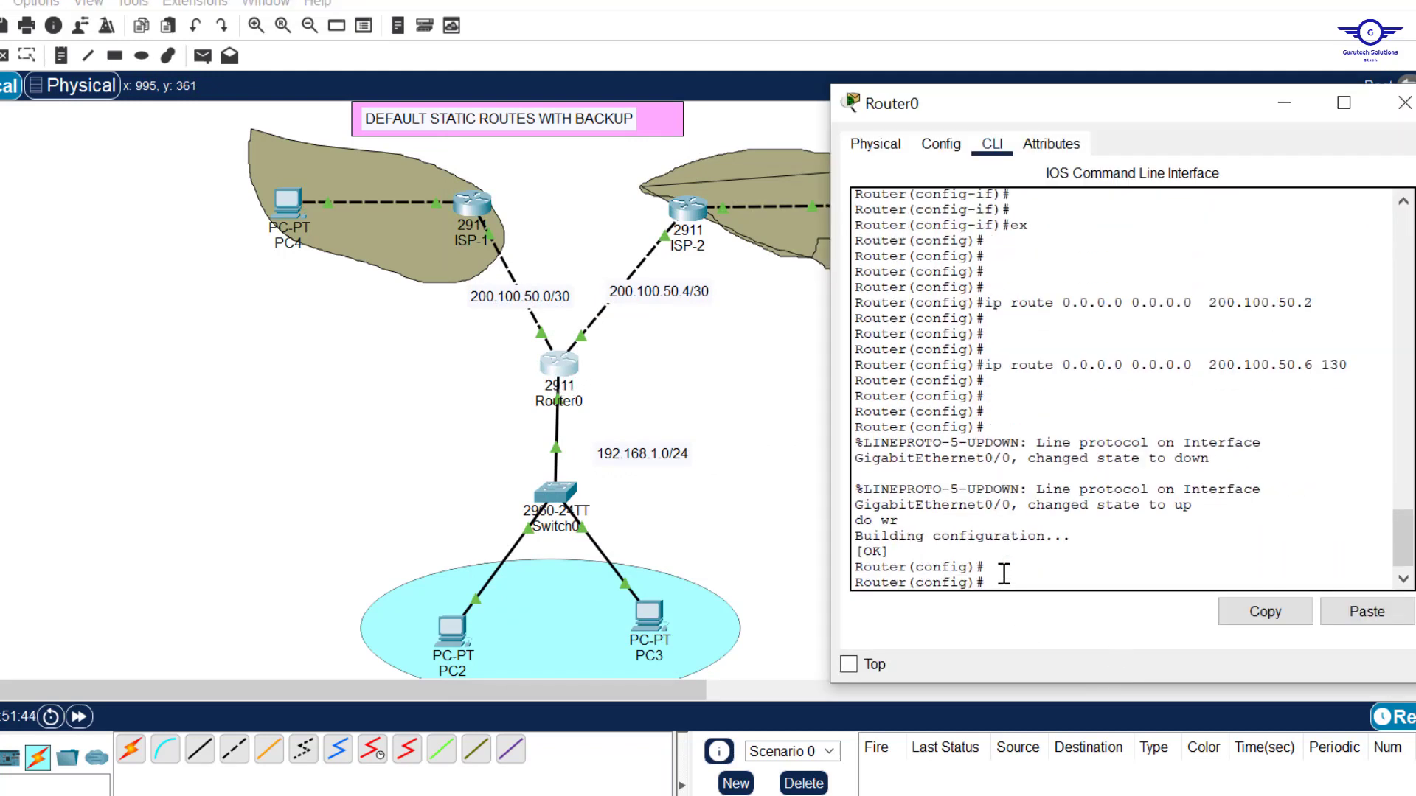
click(1404, 102)
- Consult the config-guide.txt task list in Notepad, return to Packet Tracer, and open PC3's Command Prompt
key(alt+Tab)
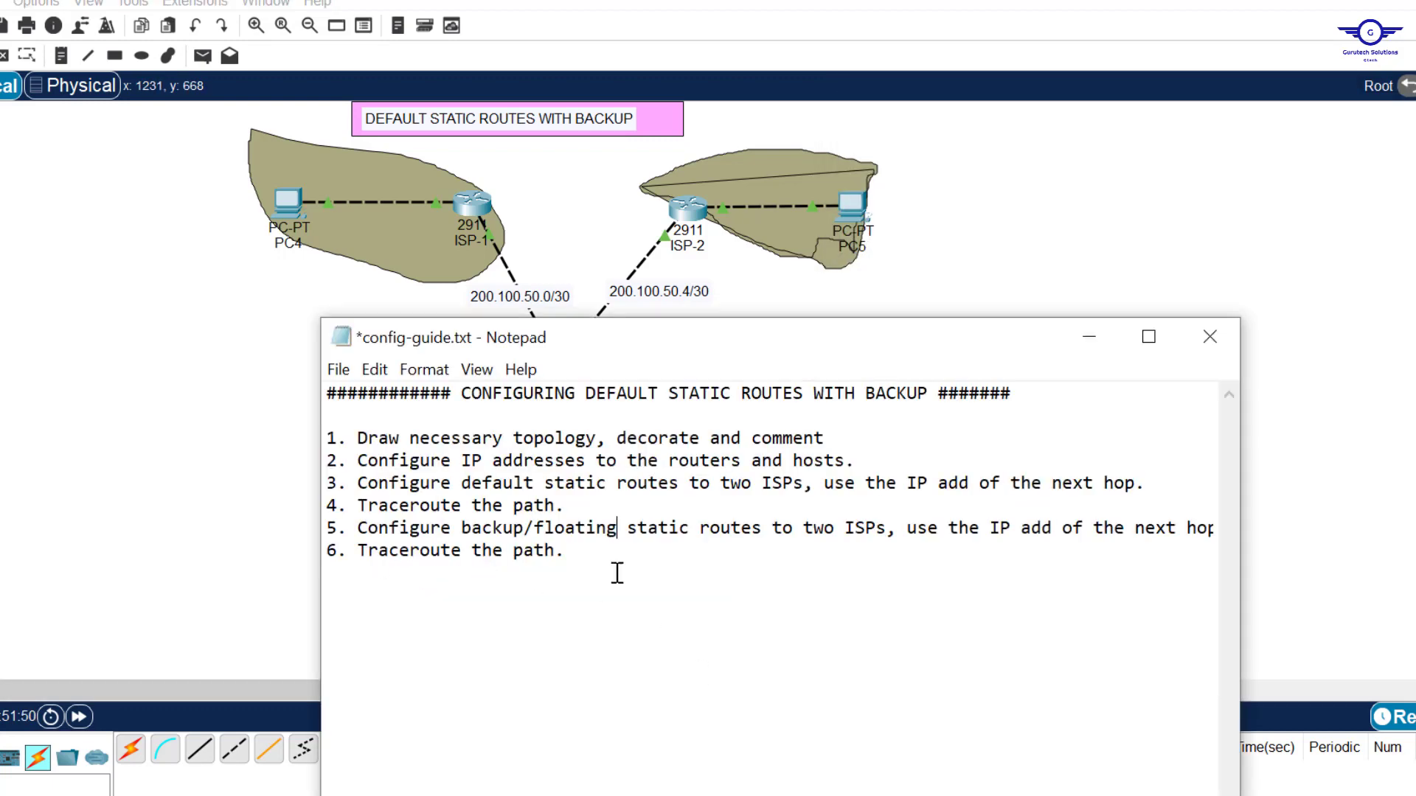
click(1167, 258)
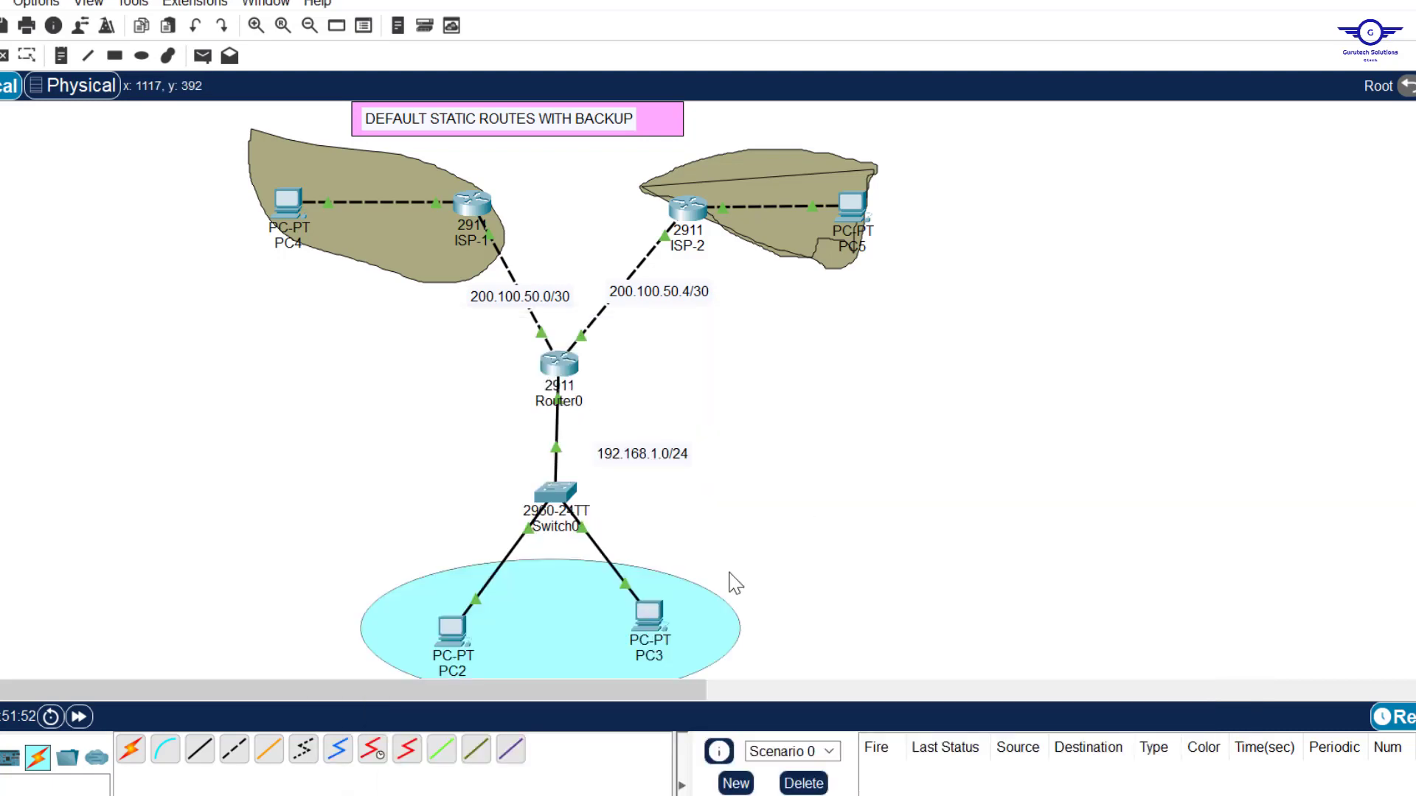
click(662, 613)
click(896, 542)
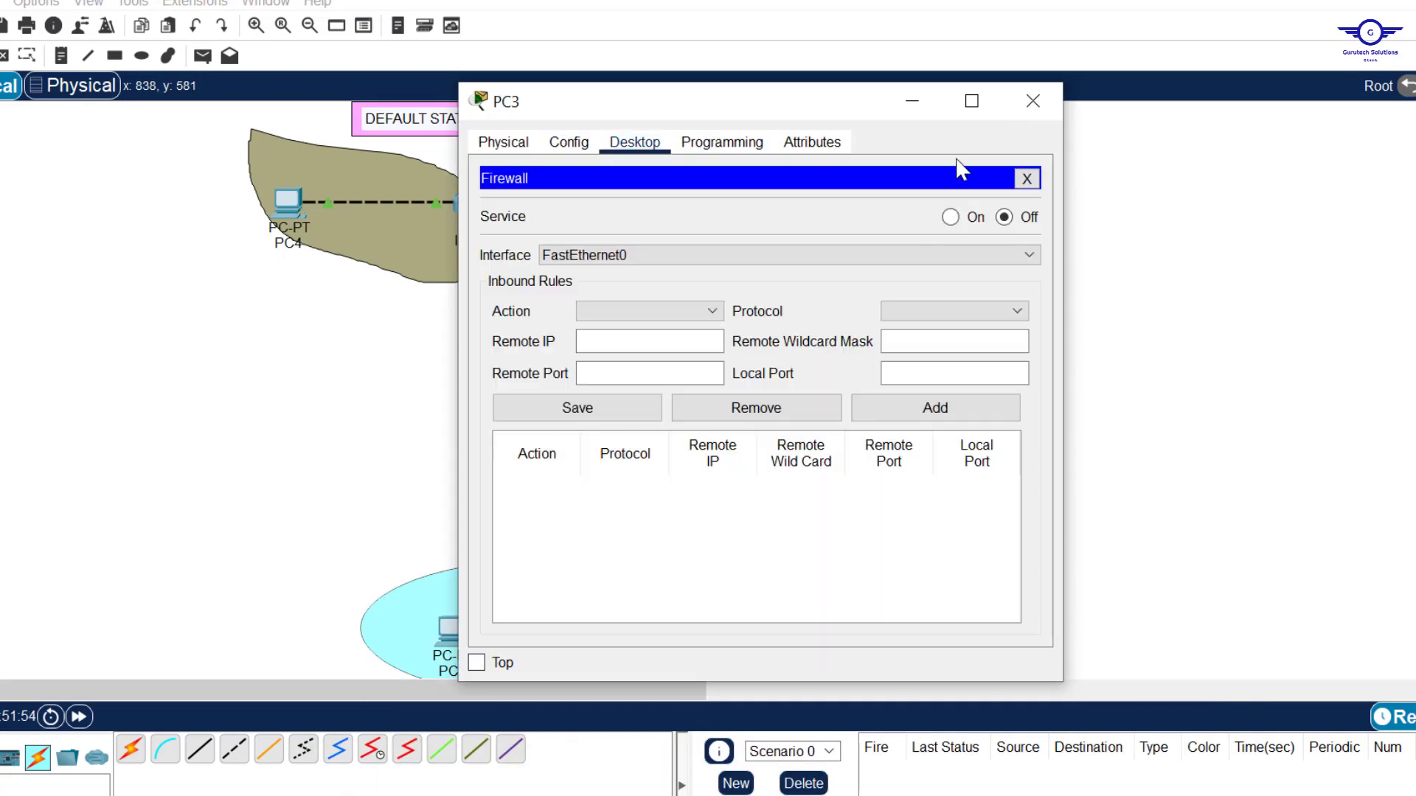
click(1026, 179)
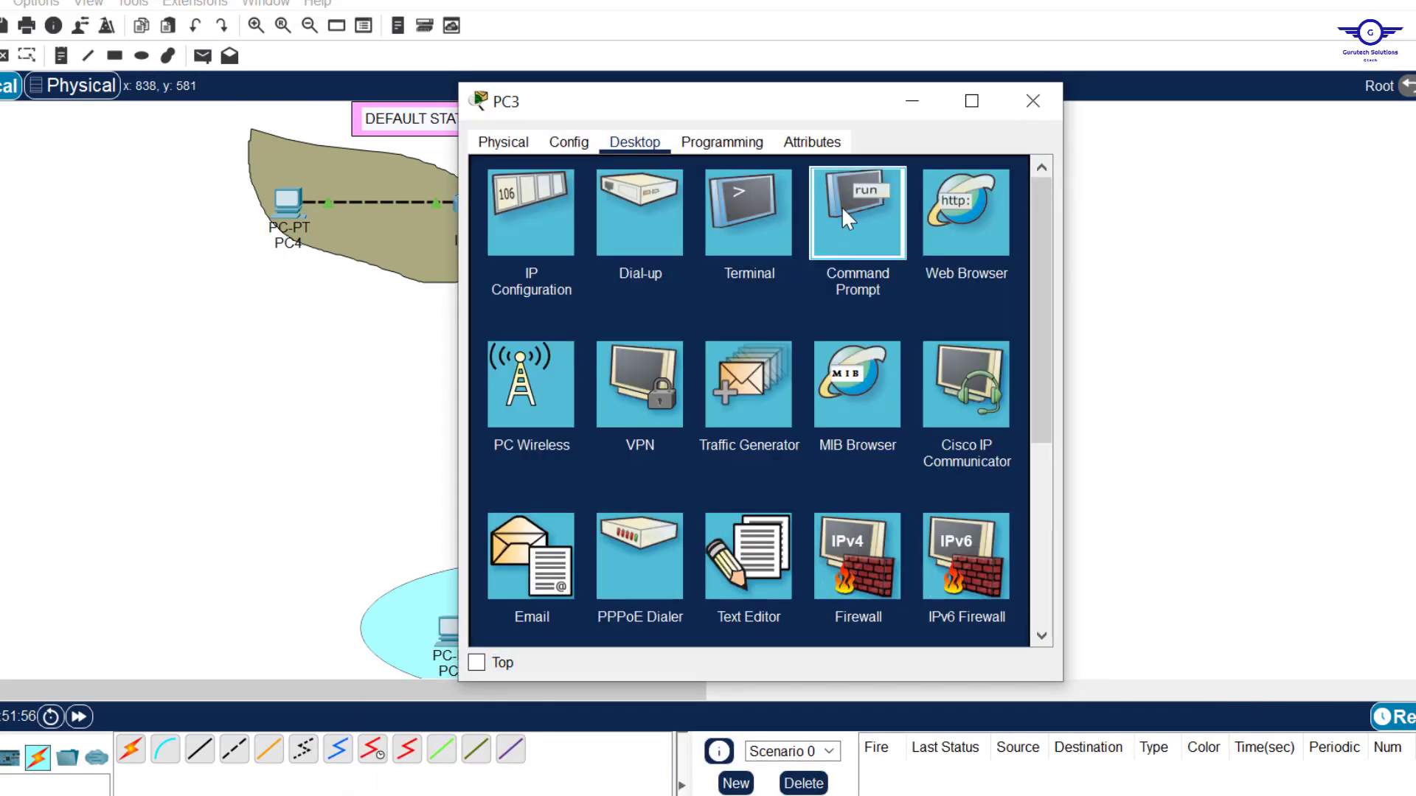
click(842, 206)
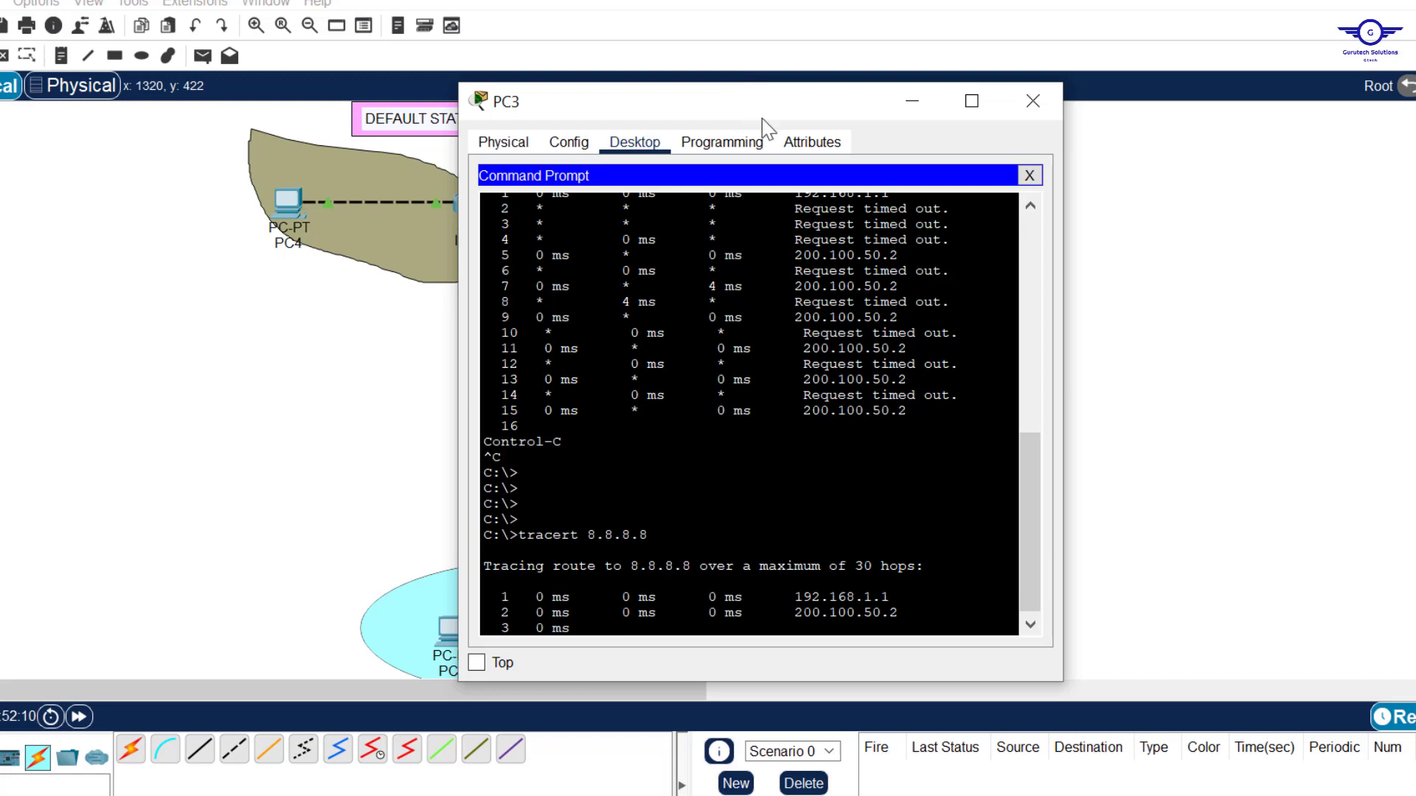
- Run tracert 8.8.8.8 from PC3, compare its second hop with the topology, and stop the trace
drag(784, 111, 971, 98)
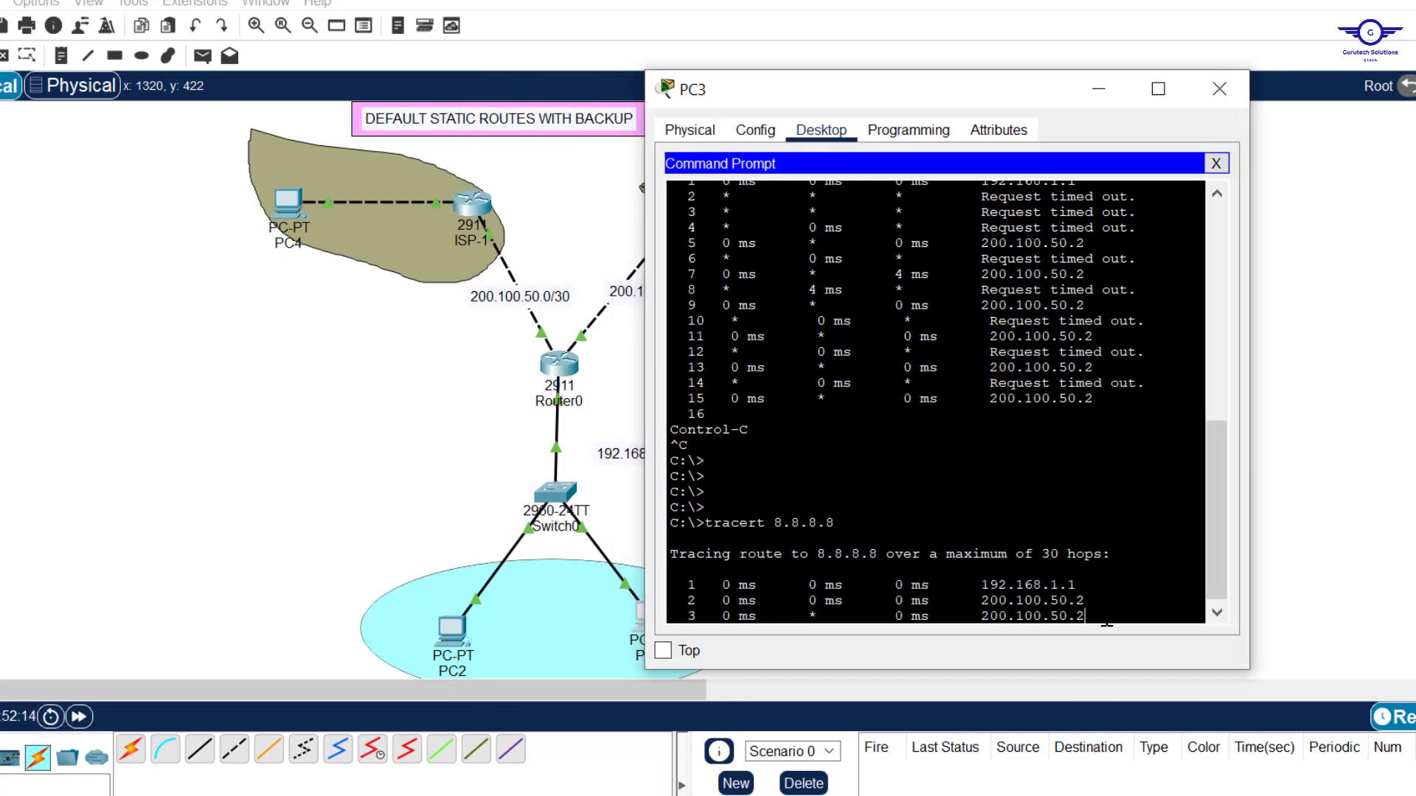
drag(1104, 623, 988, 605)
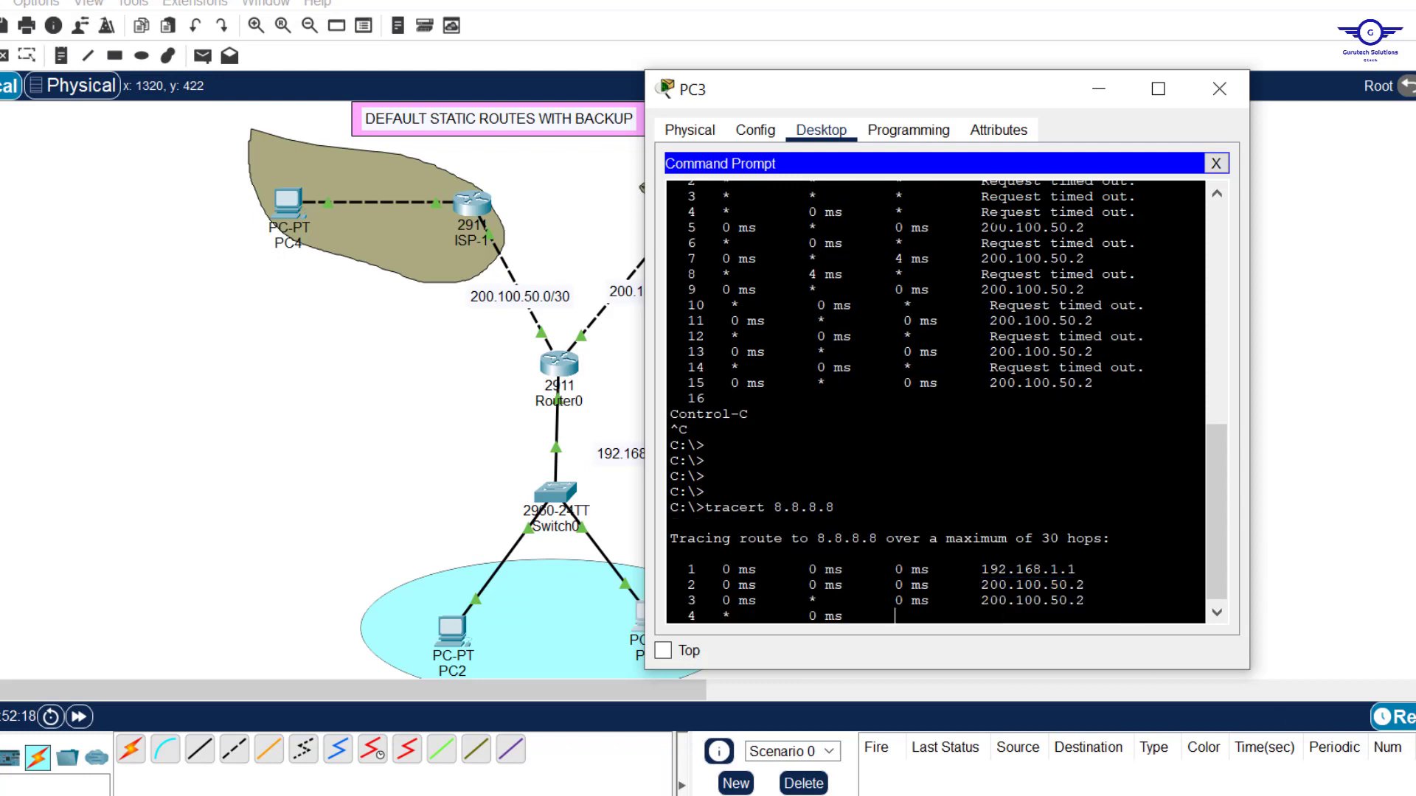
click(396, 452)
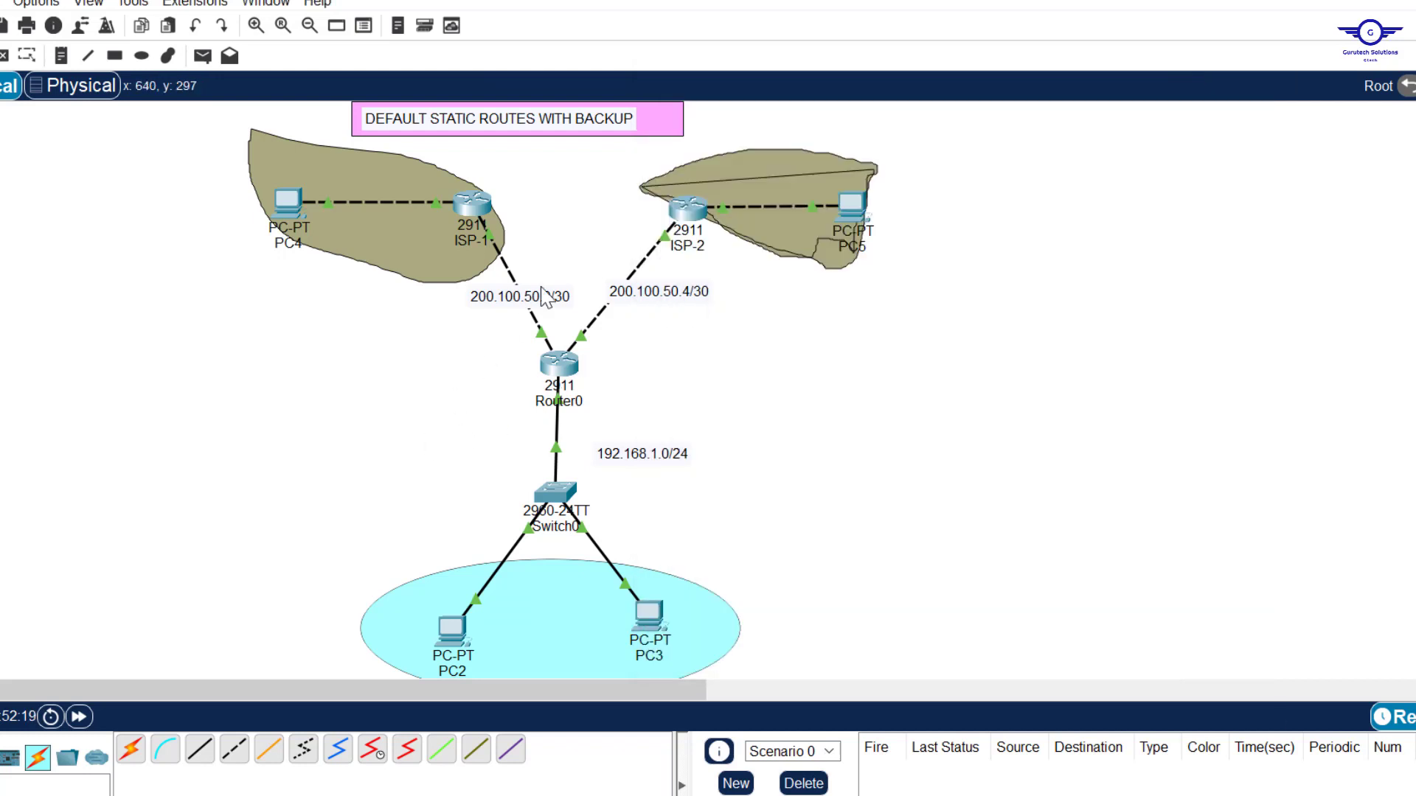
click(642, 629)
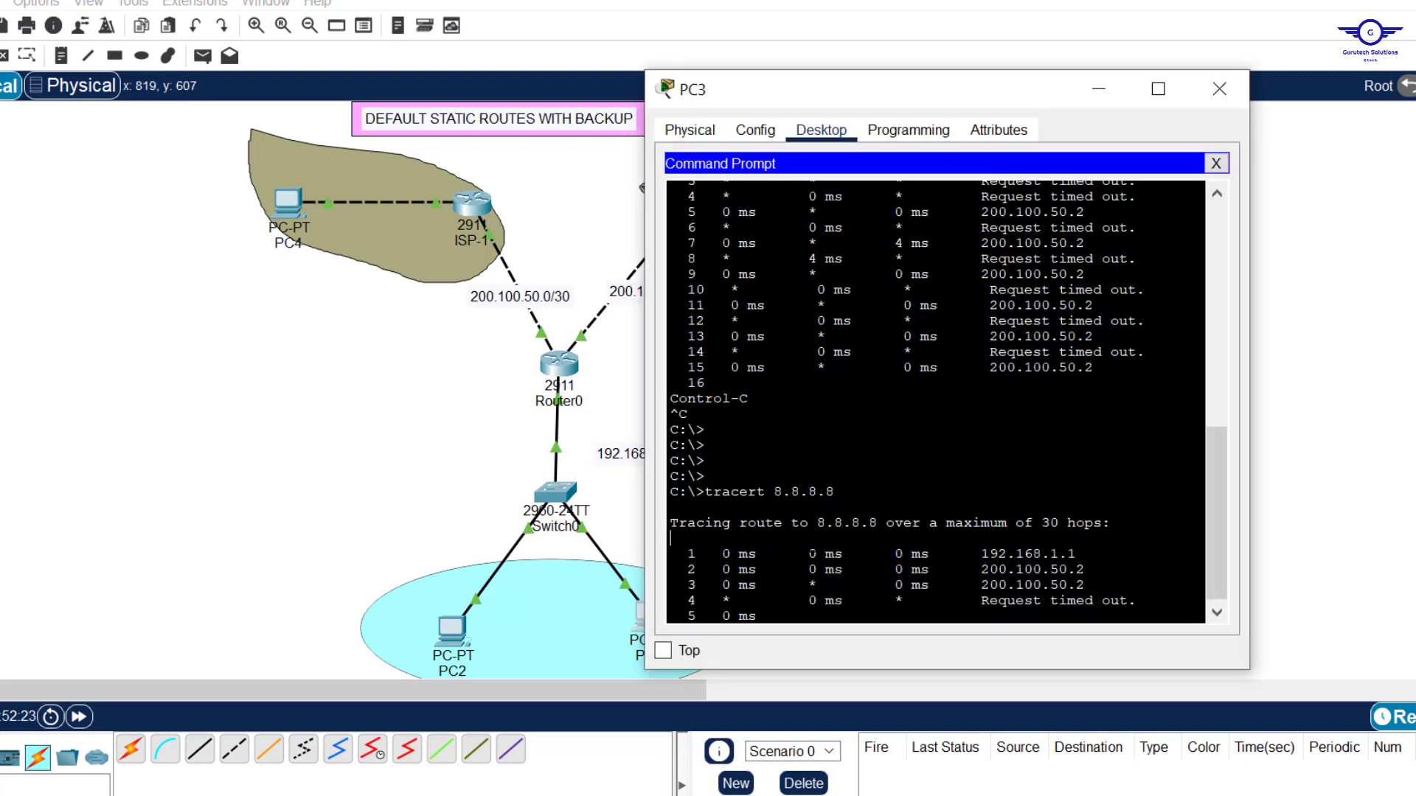
key(ctrl+c)
key(Return)
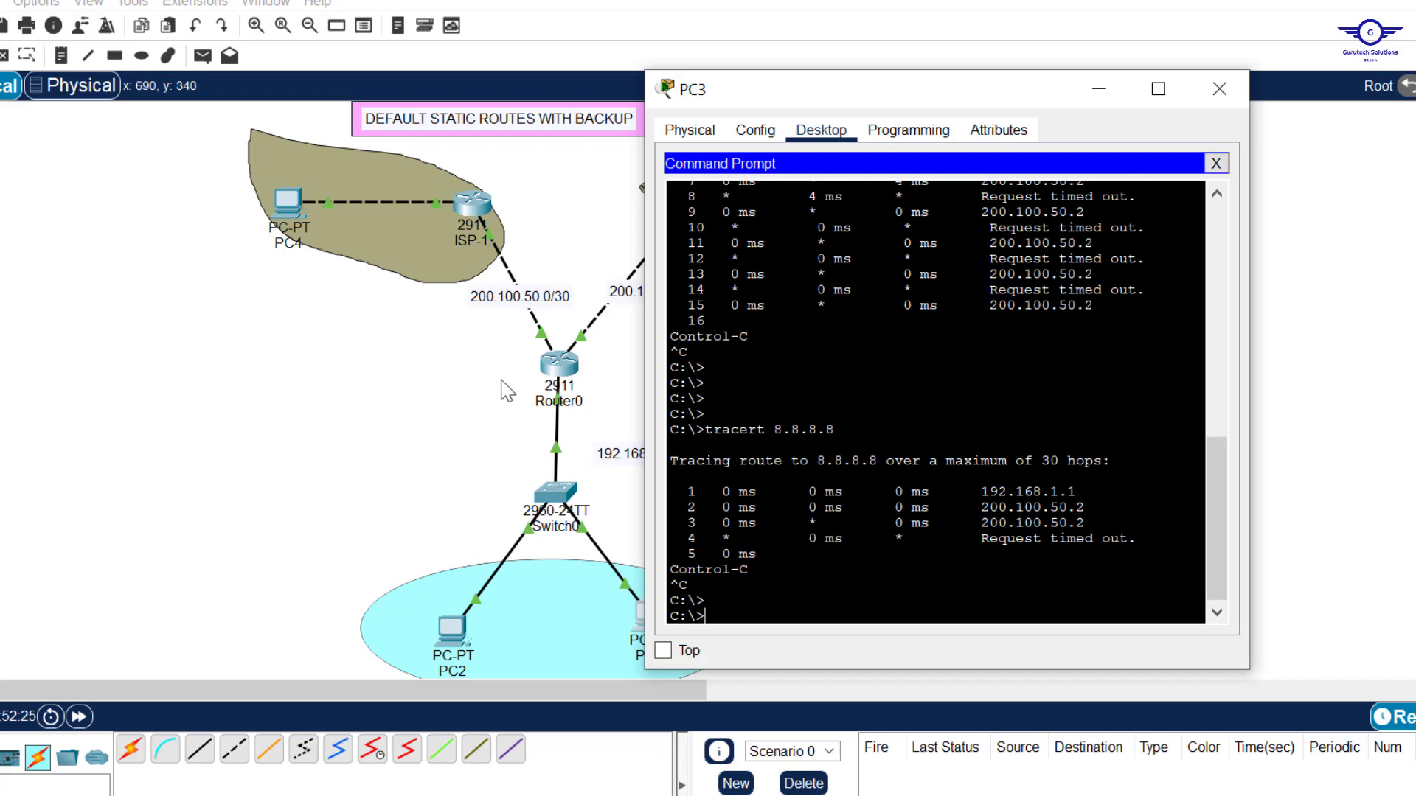
- Delete the link between ISP-1 and Router0 to simulate a primary path failure
click(477, 411)
key(Delete)
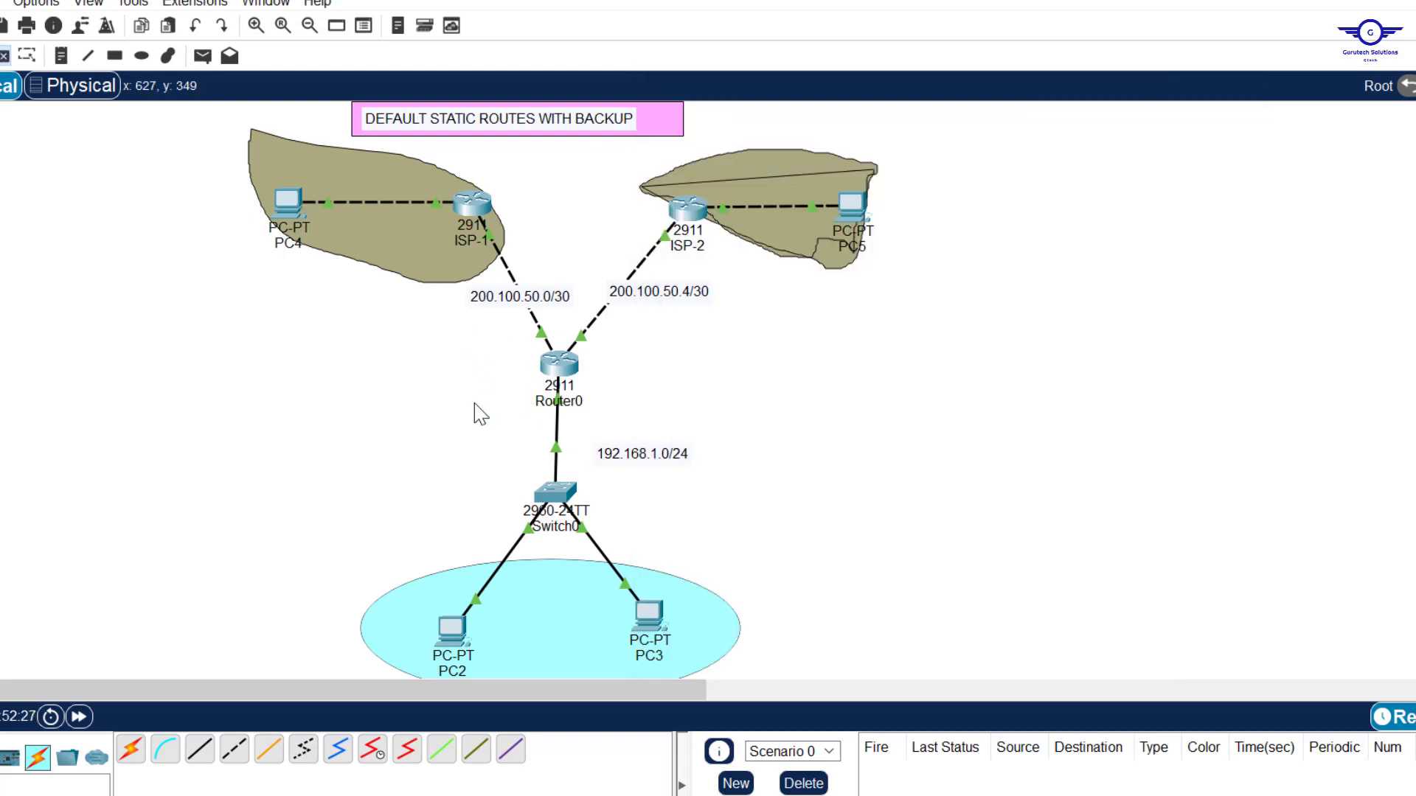
click(543, 331)
key(Escape)
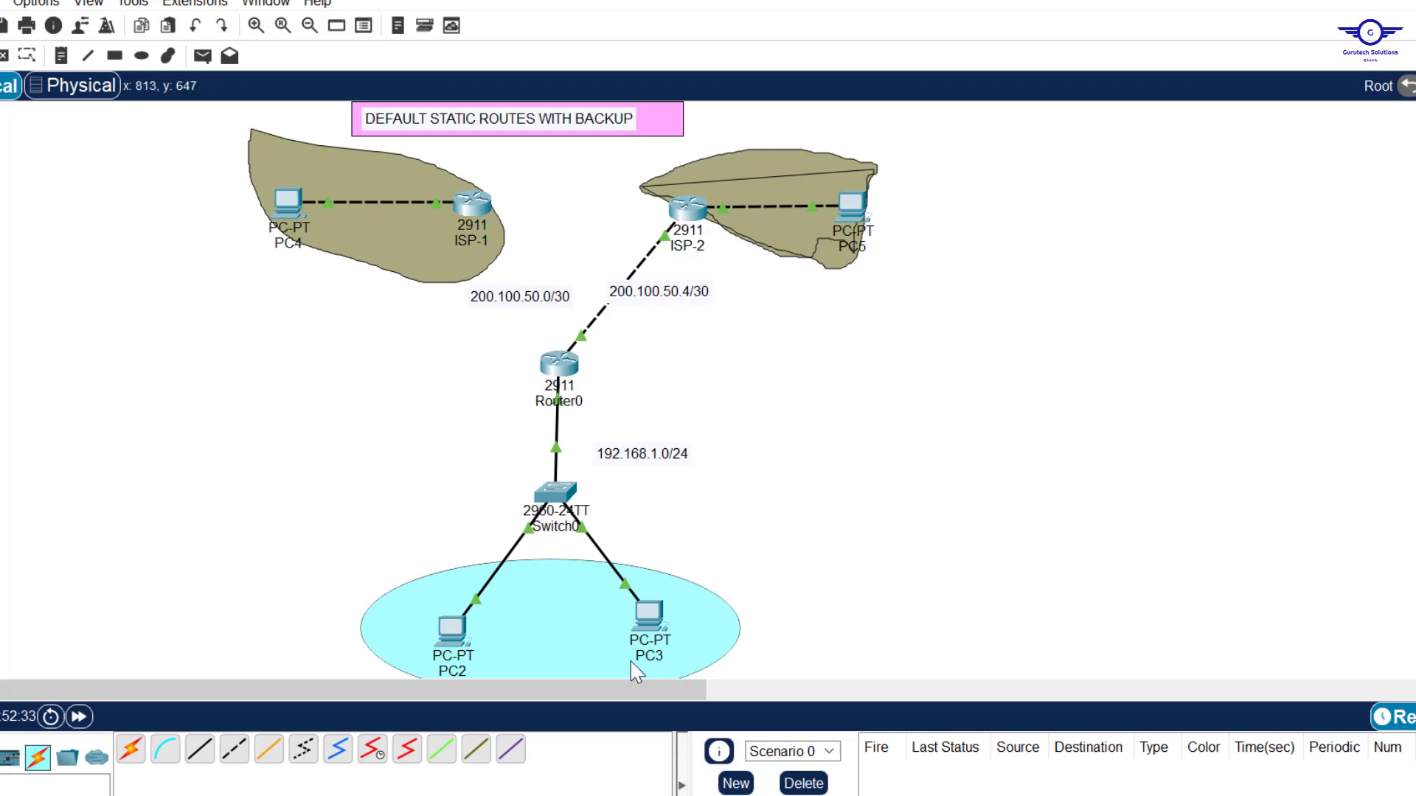
- Repeat tracert 8.8.8.8 from PC3 with the topology in view, and examine which ISP the second hop uses
click(646, 623)
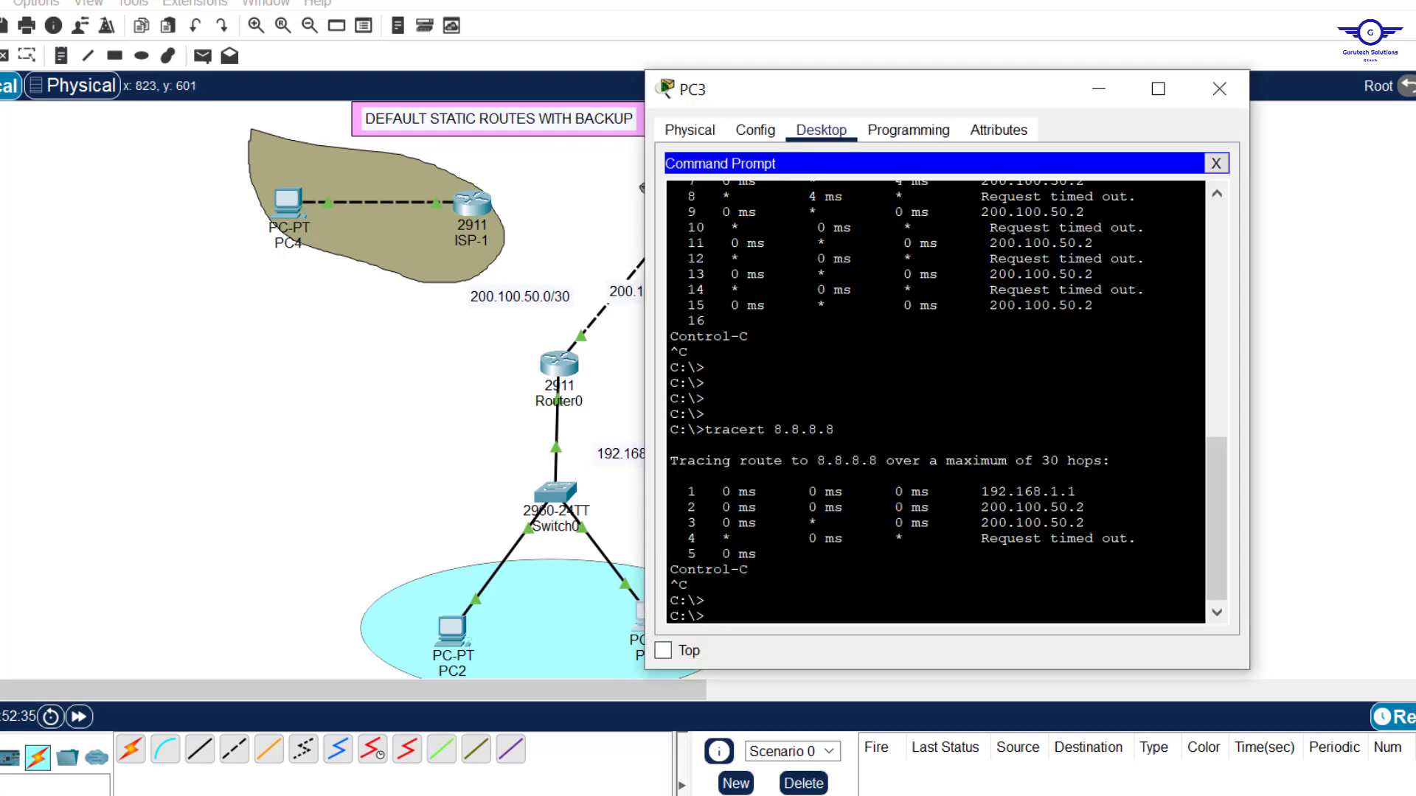
key(Return)
key(Return)
key(Return)
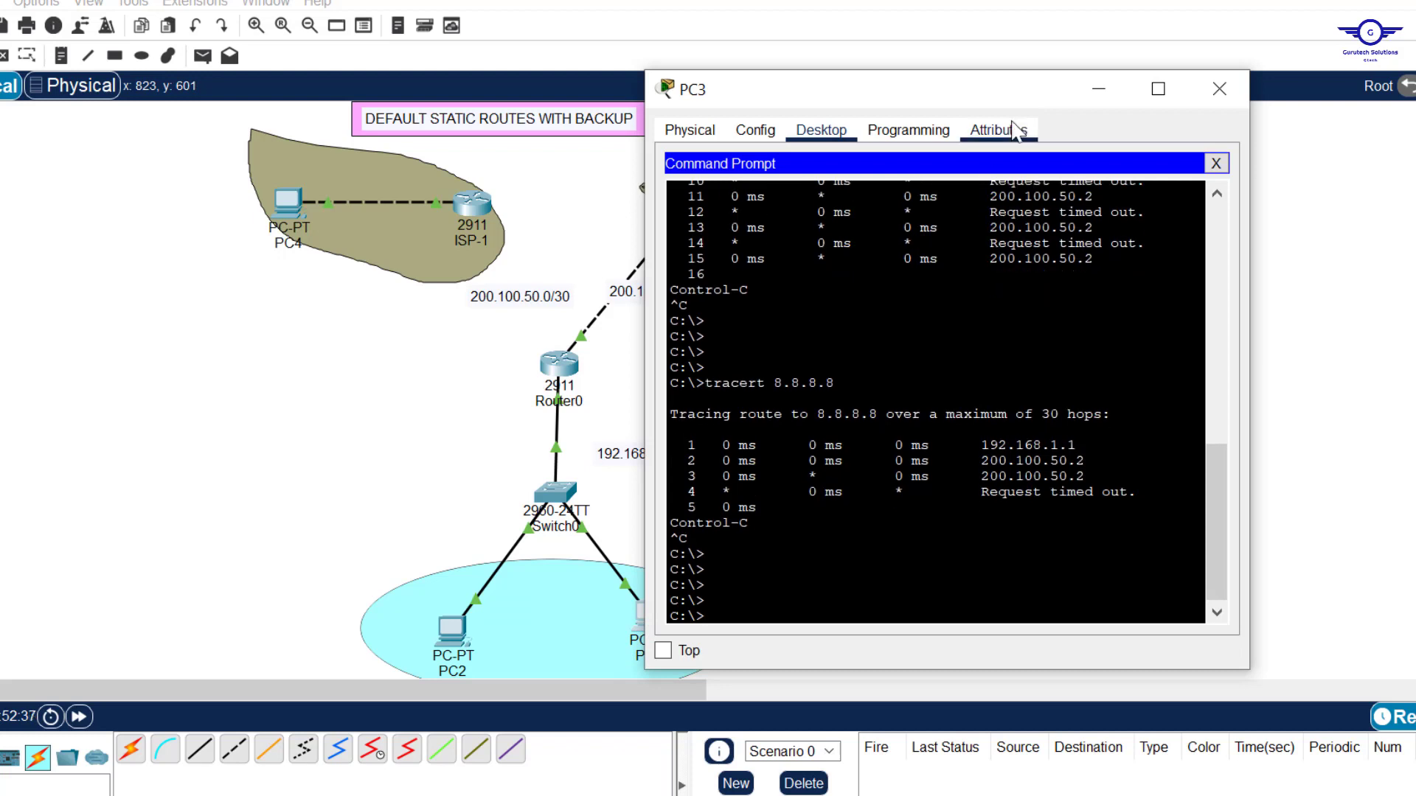
drag(949, 102, 1141, 106)
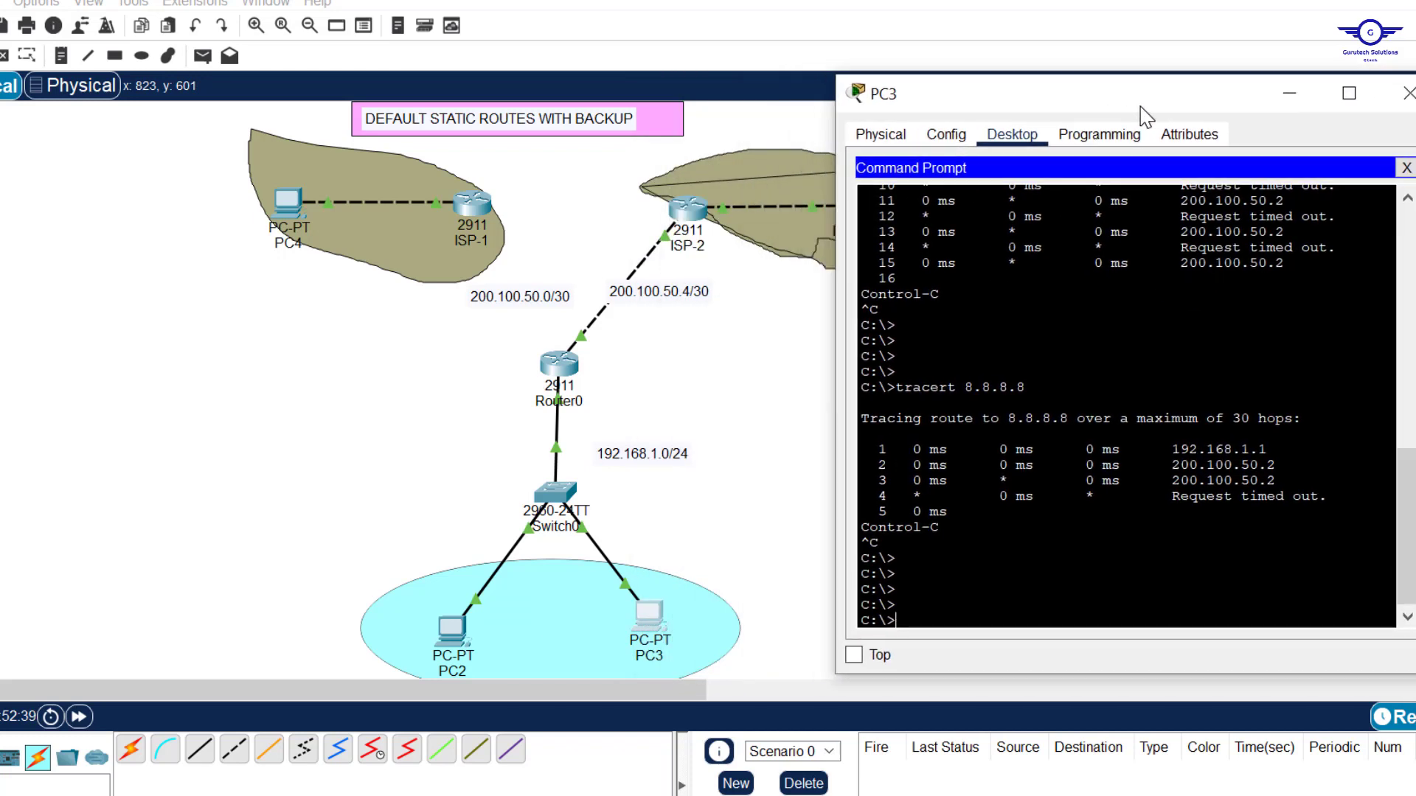
key(Up)
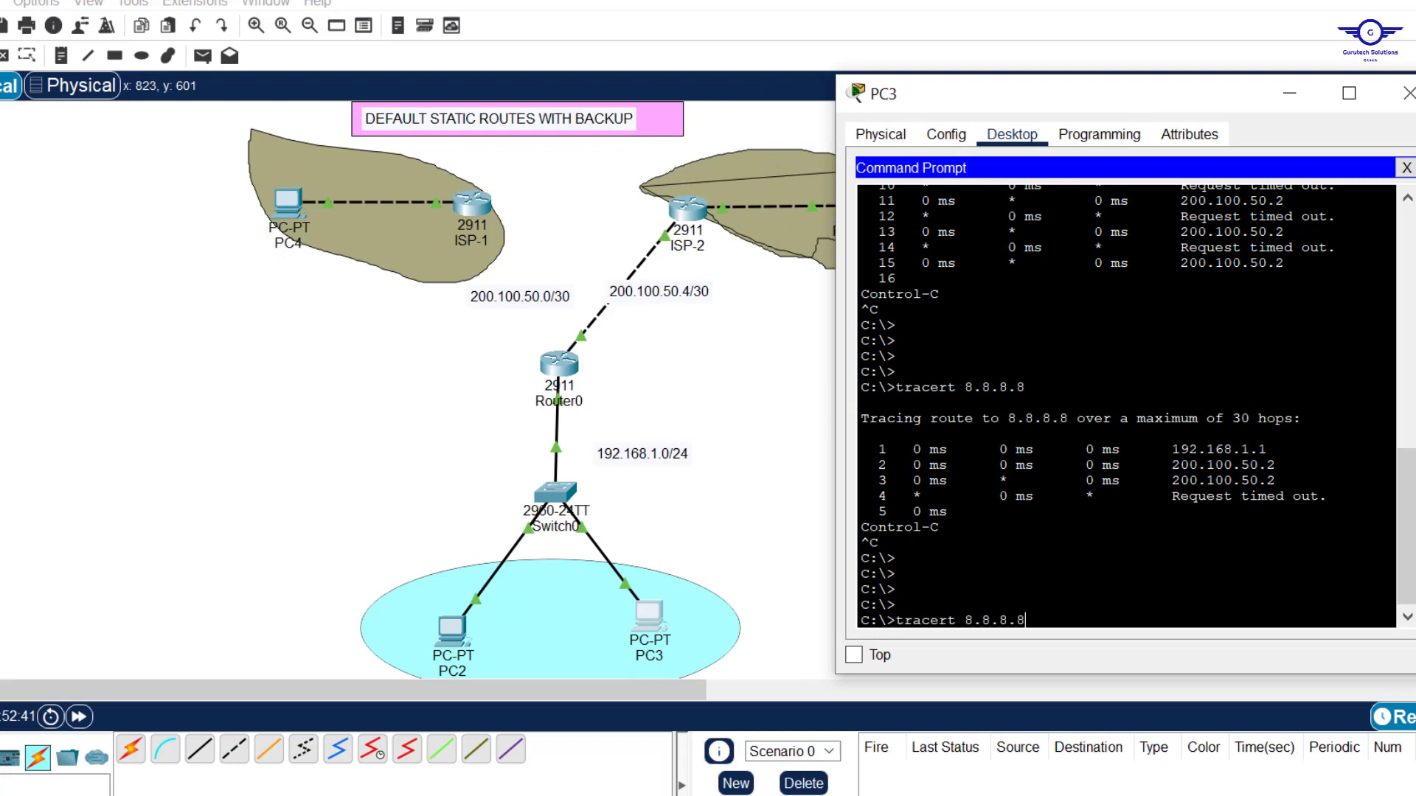
key(Return)
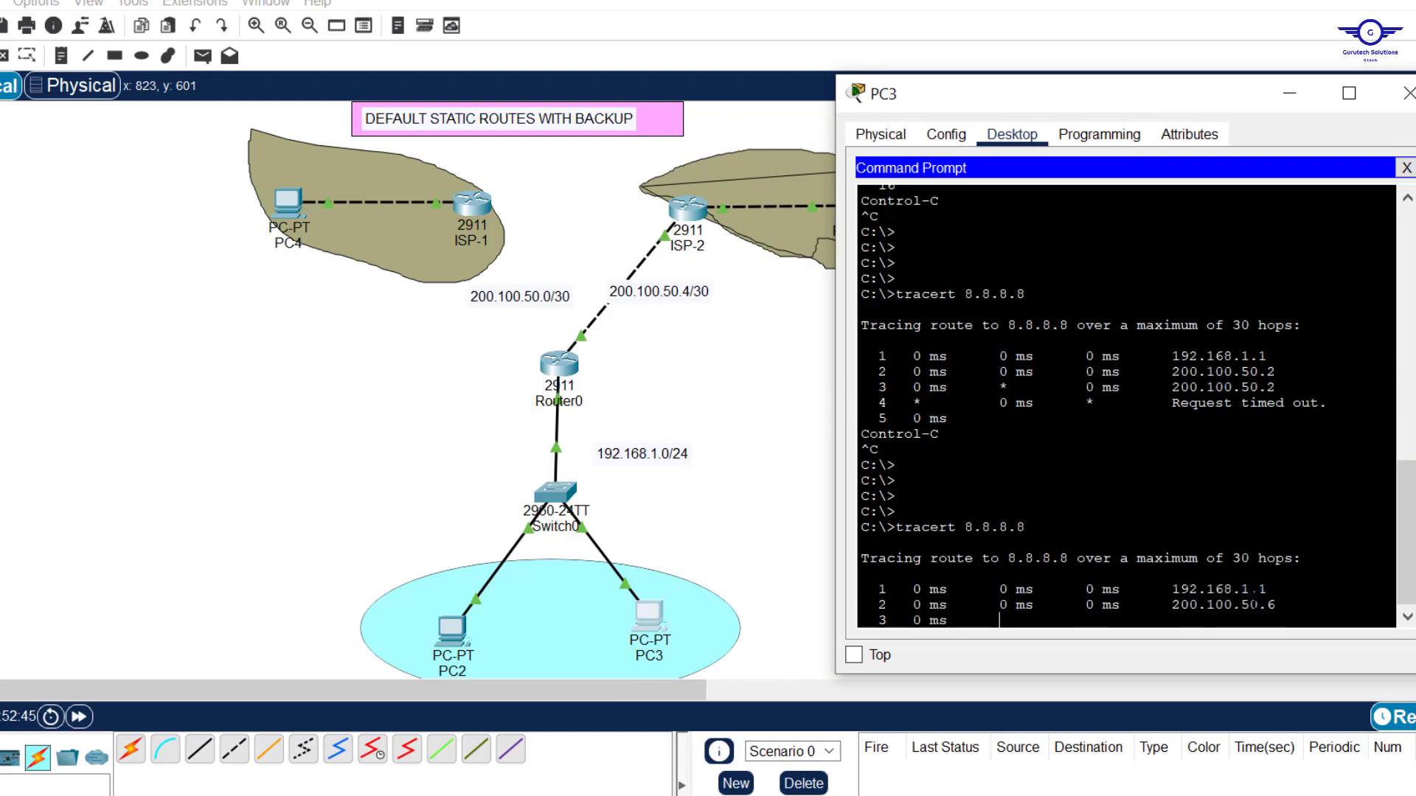
drag(1275, 604, 1224, 603)
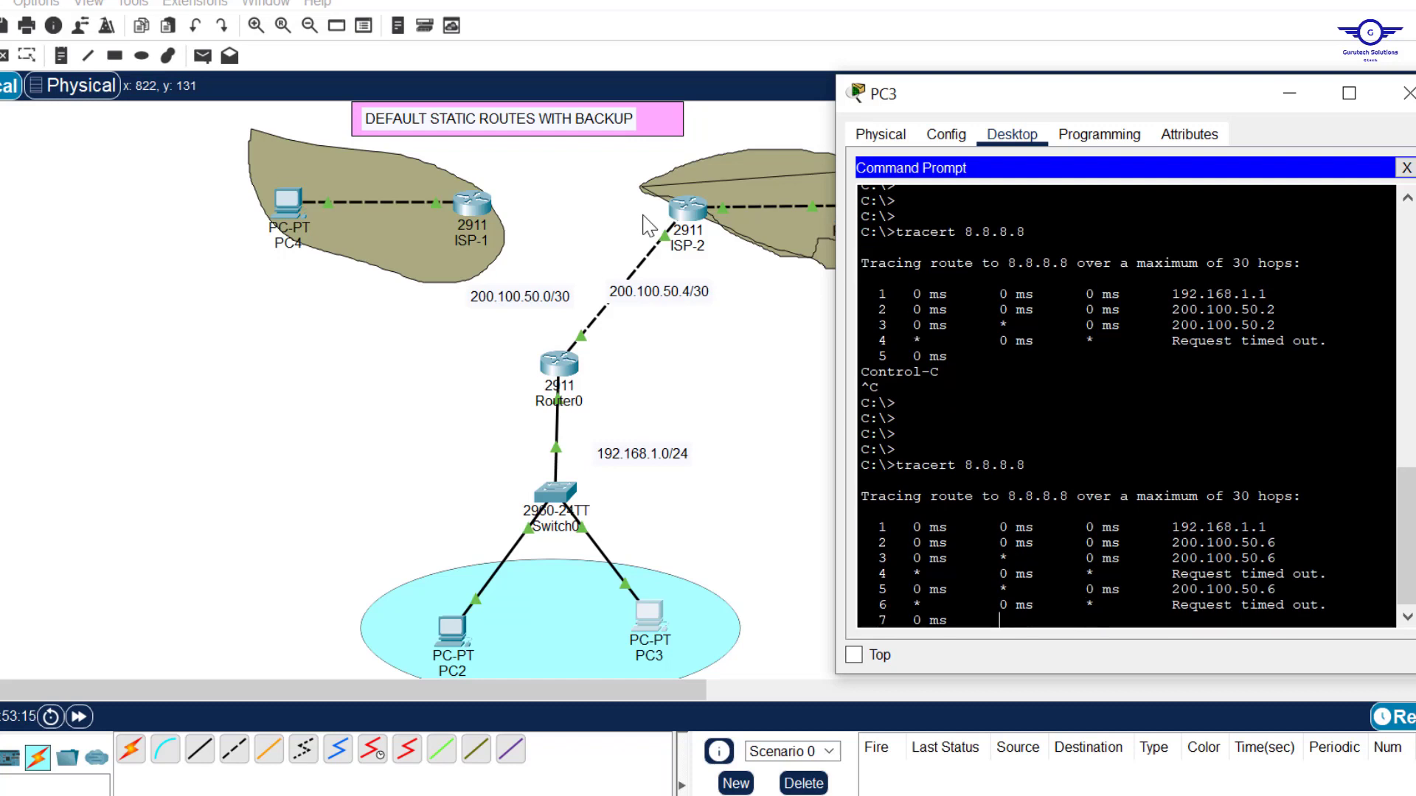
- Reconnect ISP-1 to Router0 with an automatically chosen connection, and check PC3's running trace for the path in use
click(131, 752)
click(471, 208)
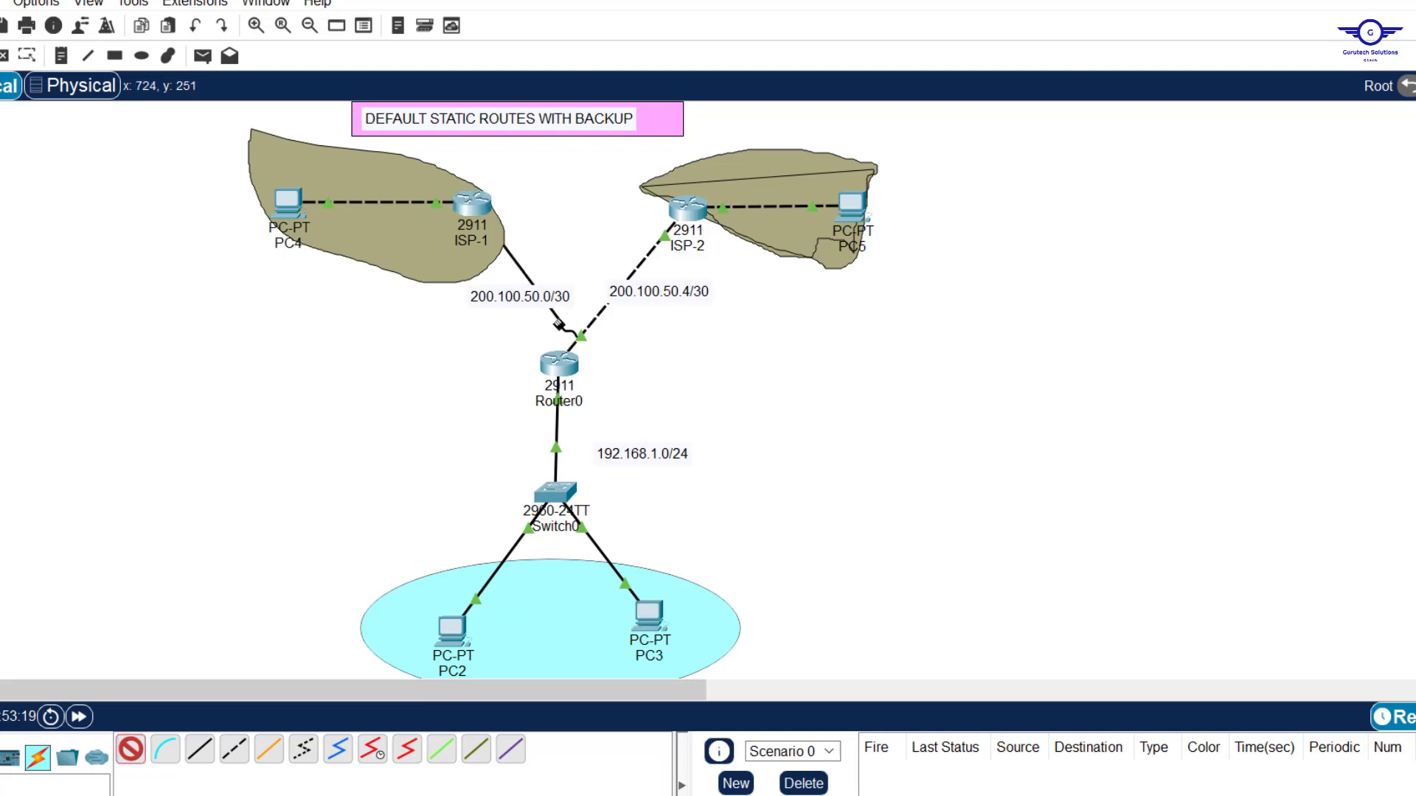
click(560, 361)
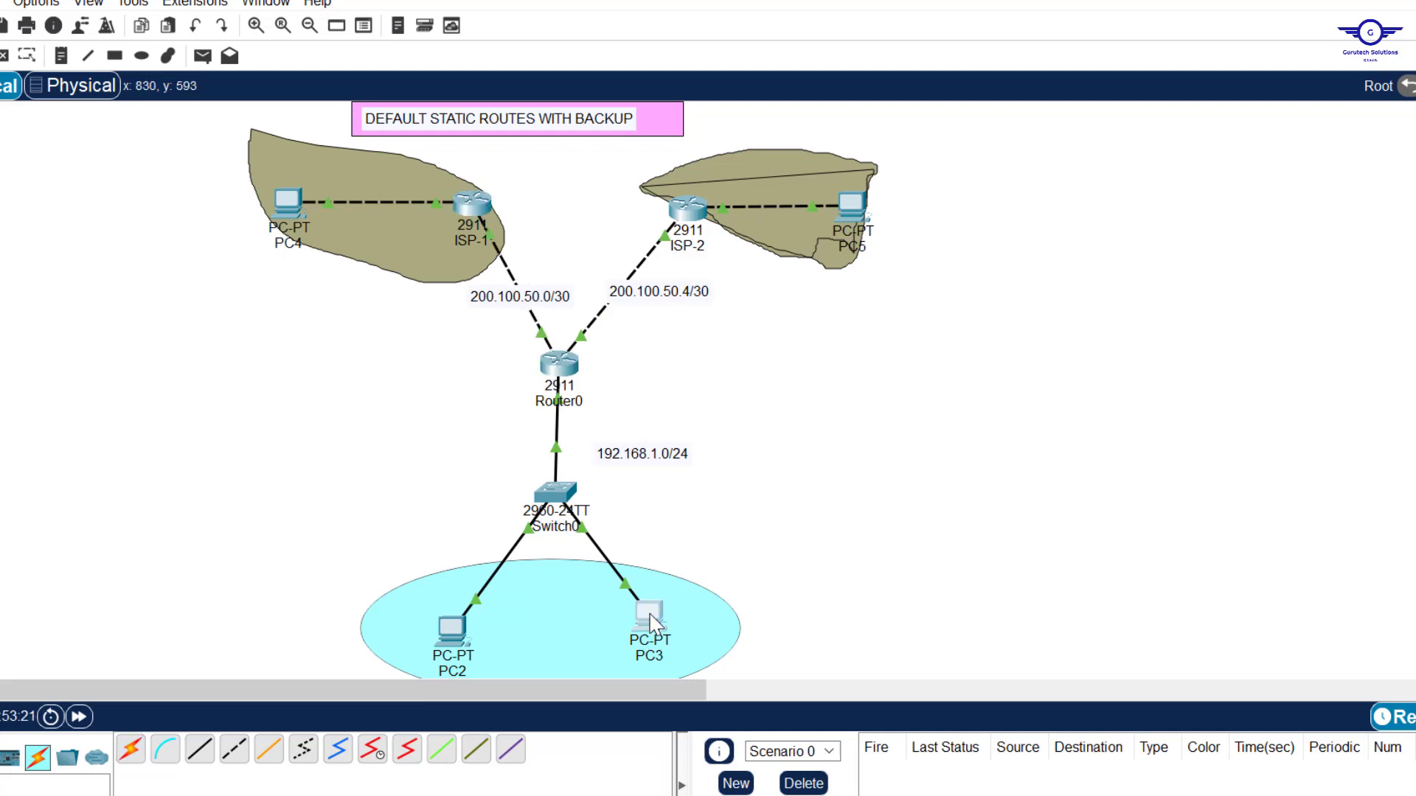
click(650, 616)
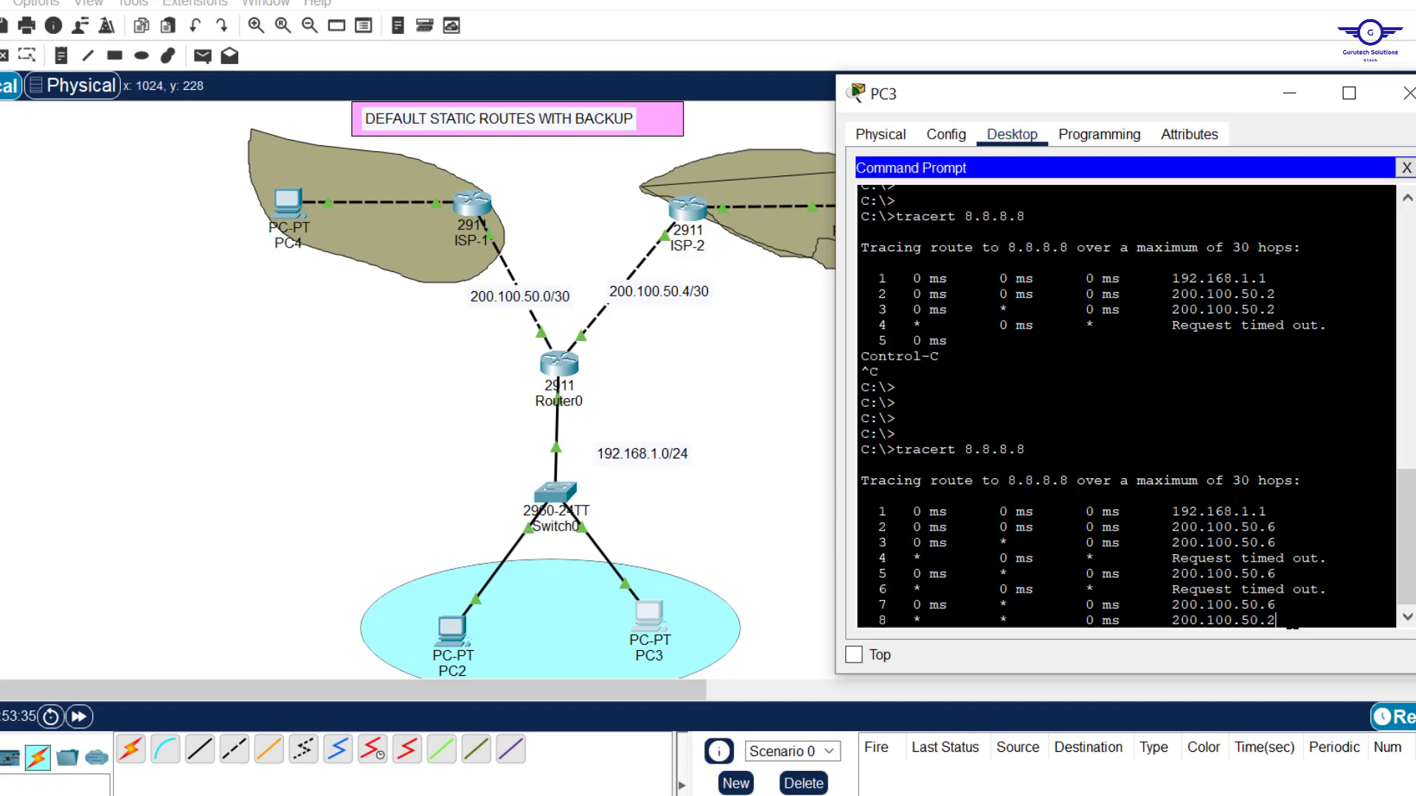
drag(1276, 605, 1173, 604)
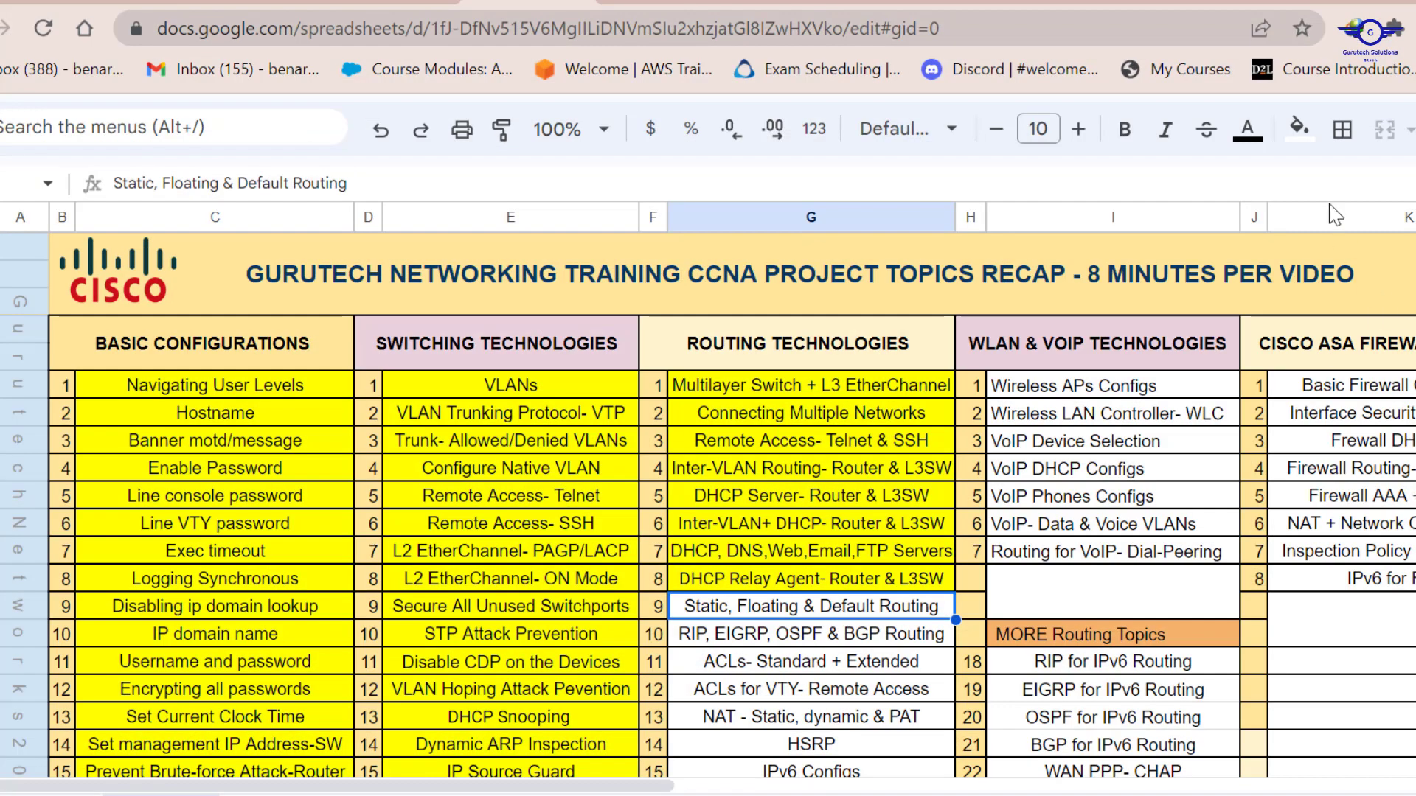
- In the Google Sheets topic list, fill the "Static, Floating & Default Routing" cell with yellow
click(1299, 129)
click(1389, 249)
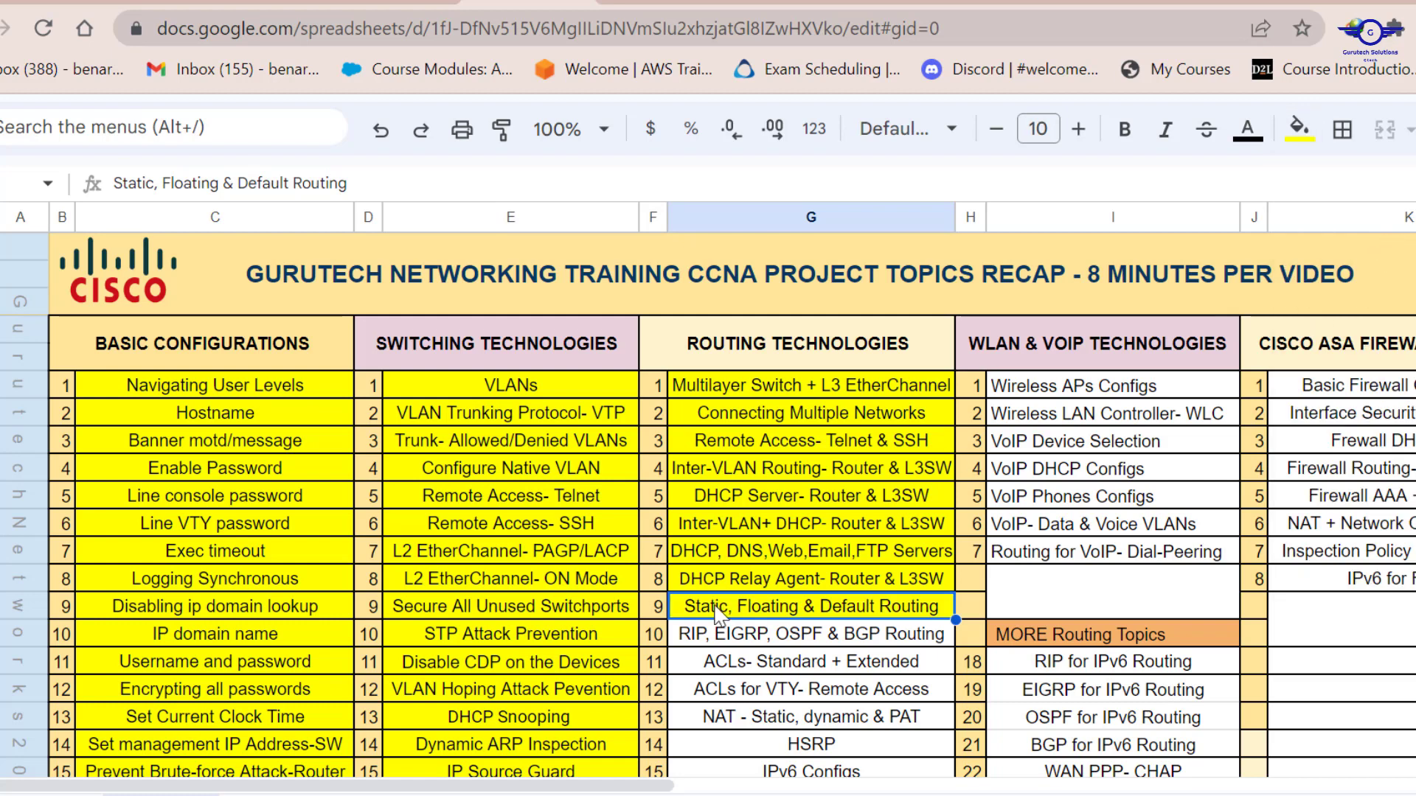